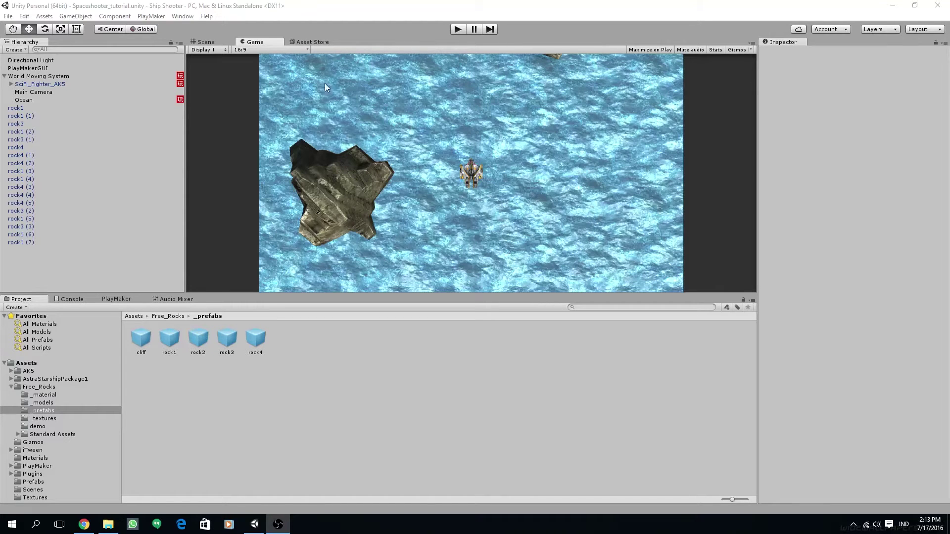
Step: Examine in the Scene view how the rocks are laid out on and ahead of the ocean plane
left_click(221, 41)
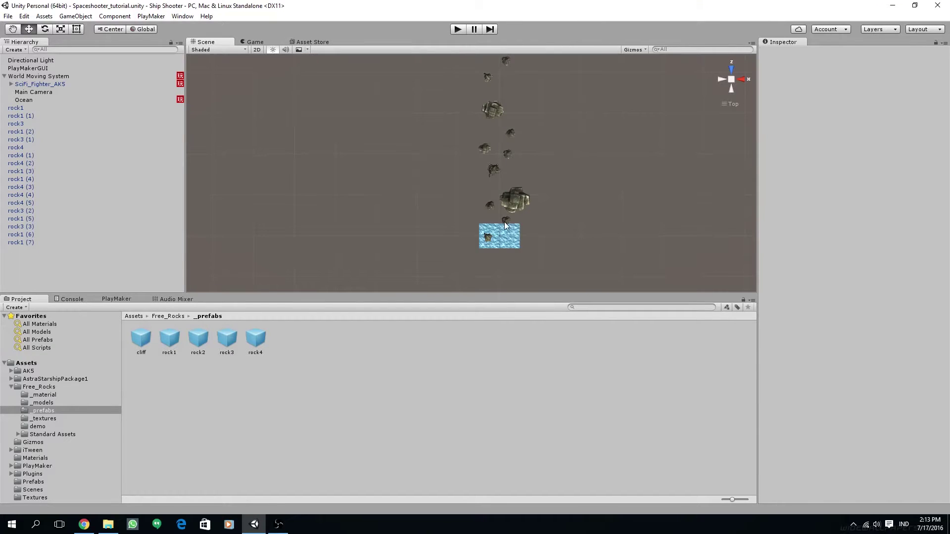
scroll(505, 225, "up", 3)
middle_click_drag(506, 222, 497, 150)
scroll(495, 154, "up", 3)
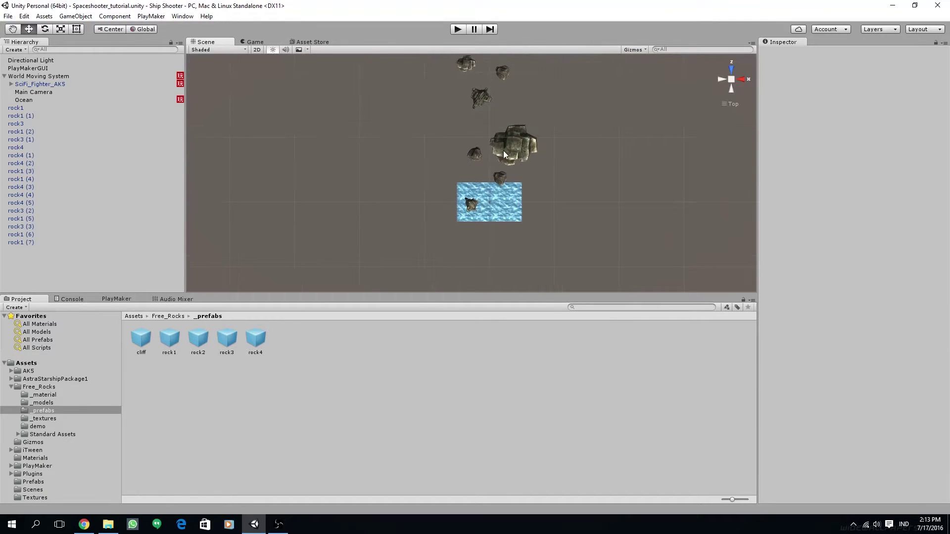
scroll(503, 193, "up", 3)
scroll(474, 224, "up", 2)
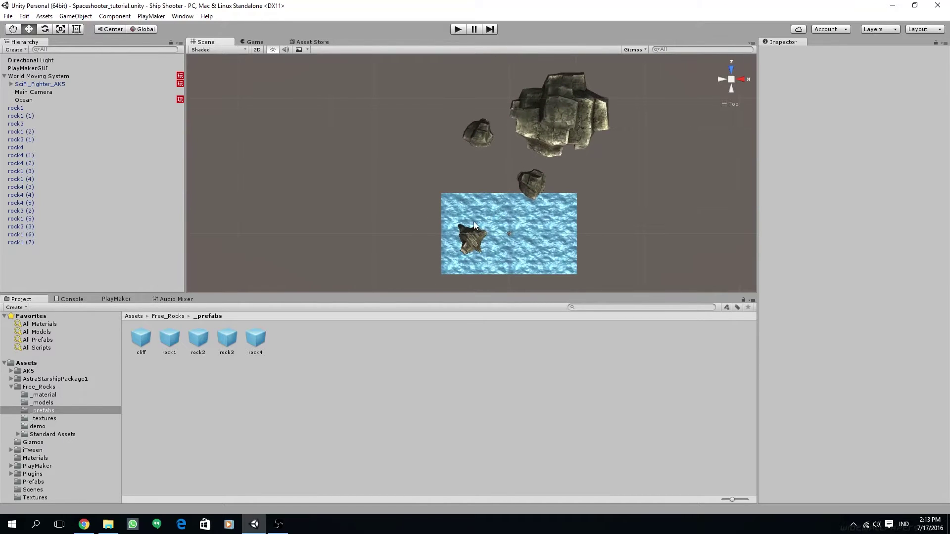
scroll(488, 203, "down", 3)
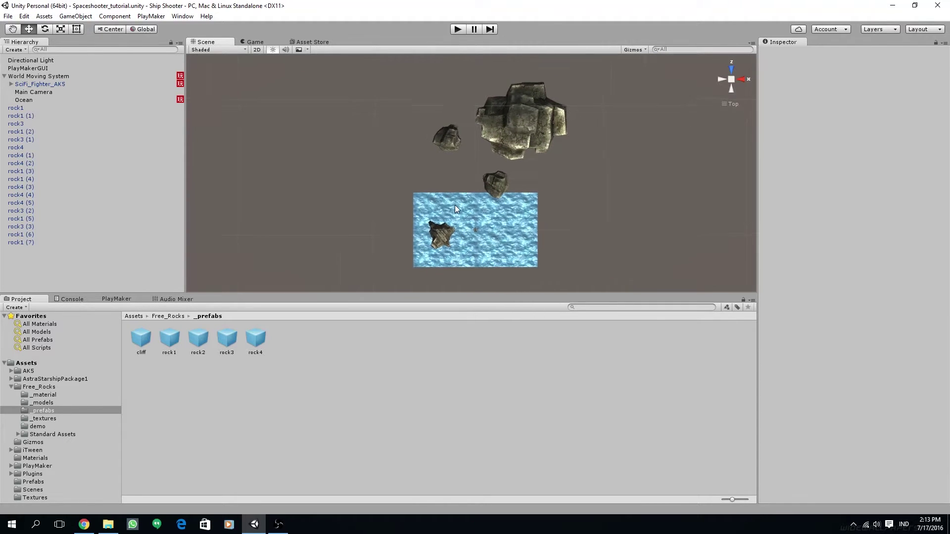
left_click(513, 180)
left_click(444, 193)
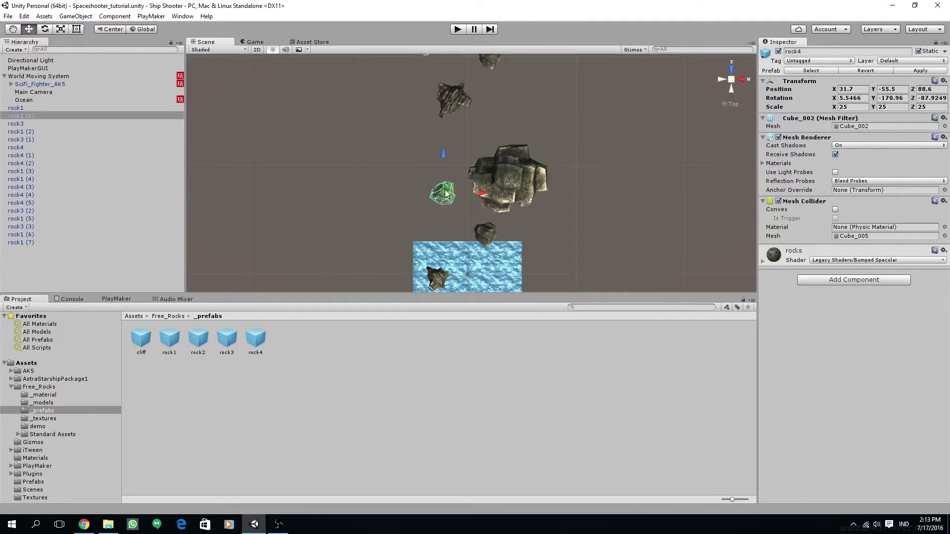
middle_click_drag(487, 135, 489, 181)
left_click(456, 142)
left_click(491, 102)
left_click(440, 92)
middle_click_drag(441, 93, 447, 192)
left_click(504, 147)
left_click(462, 105)
scroll(491, 192, "down", 8)
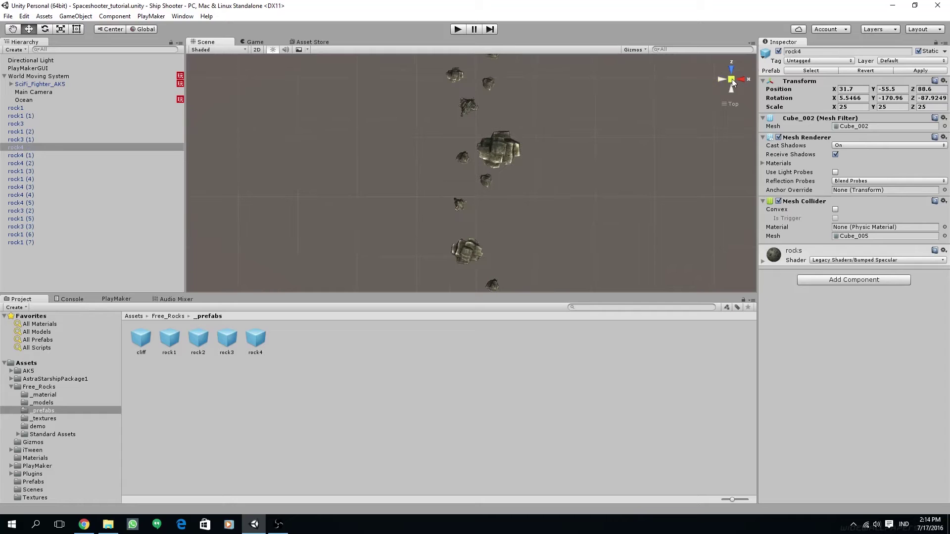
Step: Raise the rock4 (3) rock slightly to a Y position of about -45.7, judging its height from the side
left_click(730, 81)
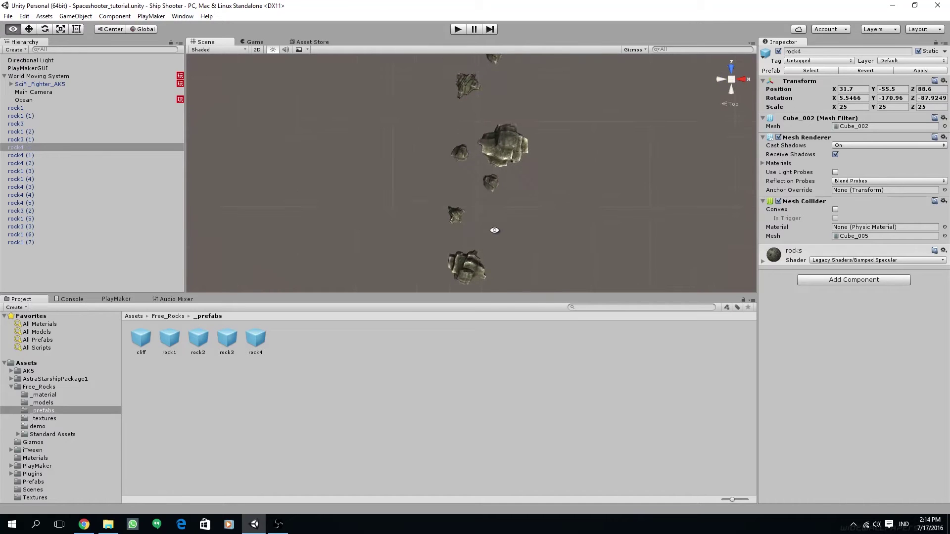
left_click_drag(495, 231, 628, 75, "alt")
left_click_drag(534, 128, 635, 70, "alt")
left_click_drag(573, 124, 599, 130, "alt")
middle_click_drag(599, 129, 402, 126)
scroll(401, 126, "down", 2)
left_click(347, 125)
left_click_drag(346, 129, 384, 125, "alt")
left_click_drag(335, 93, 335, 88)
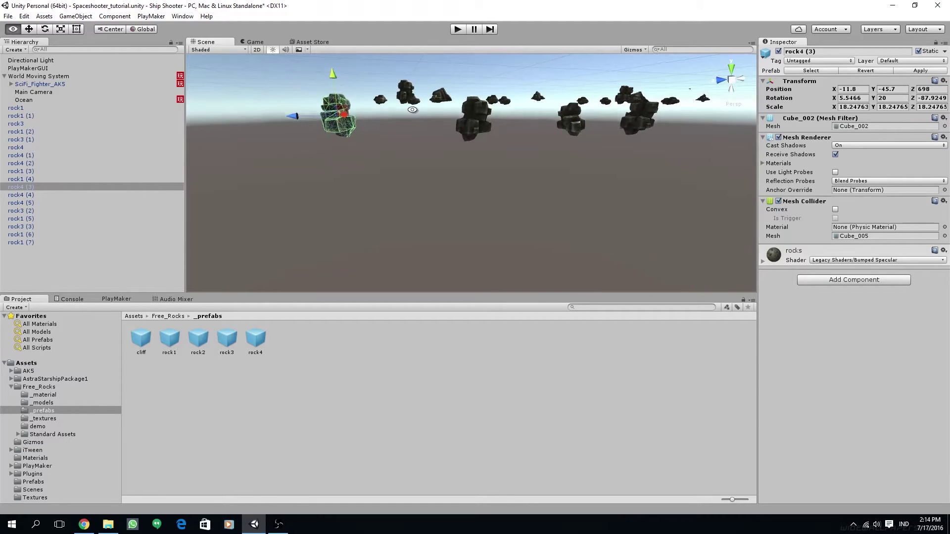
left_click_drag(445, 121, 455, 143, "alt")
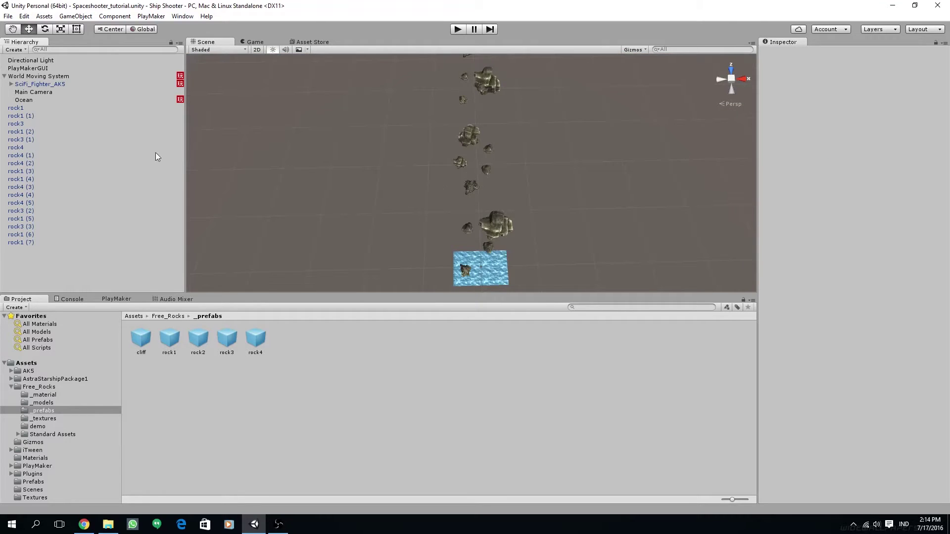
Step: Create an empty game object at the root of the scene and name it "Rocks"
right_click(28, 261)
left_click(71, 342)
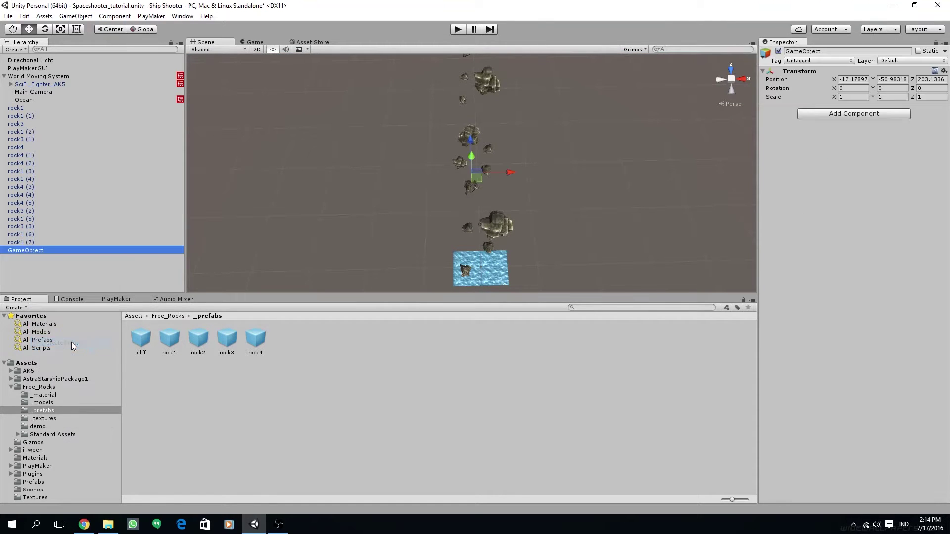
left_click(834, 51)
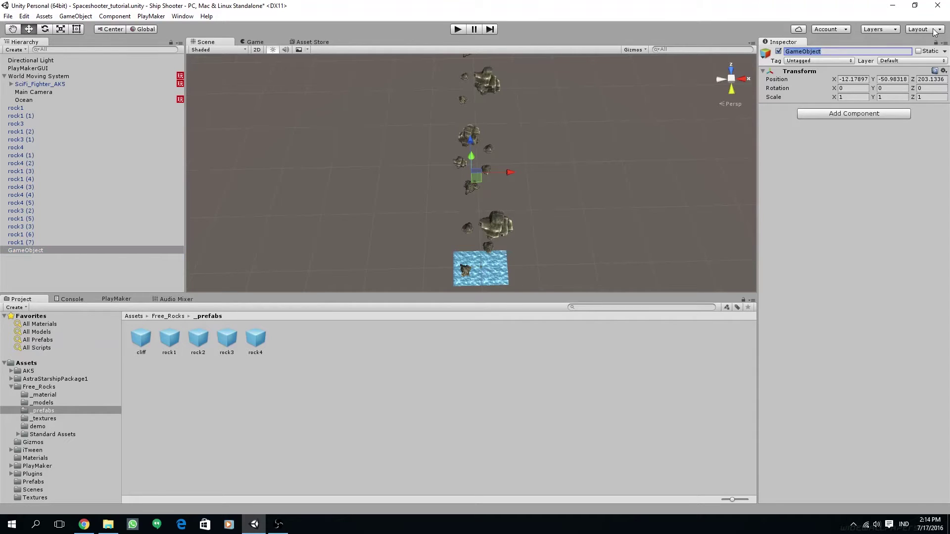
type("Rocks")
key("Return")
Step: Parent all the rock objects, from rock1 to rock1 (7), under Rocks and collapse the group
left_click(25, 243)
left_click(22, 109, "shift")
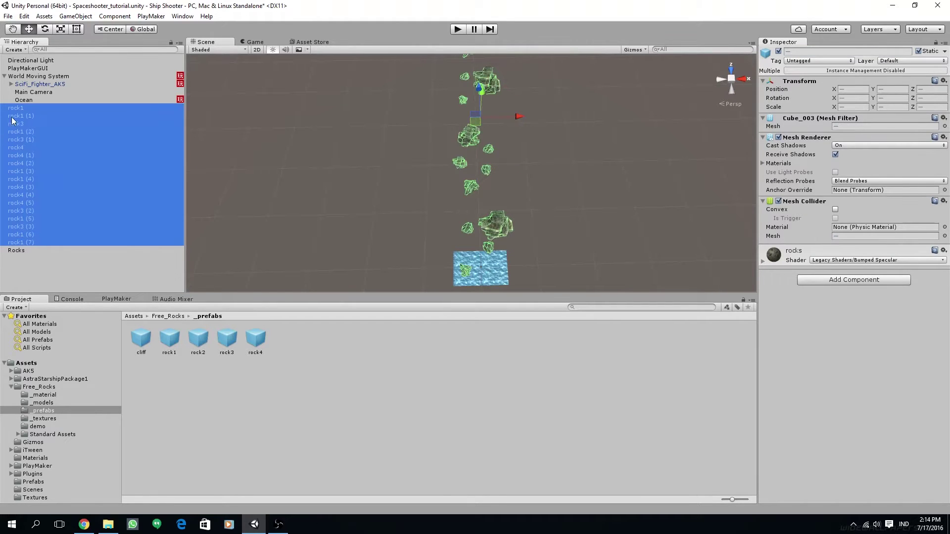
left_click_drag(22, 114, 23, 251)
left_click(31, 263)
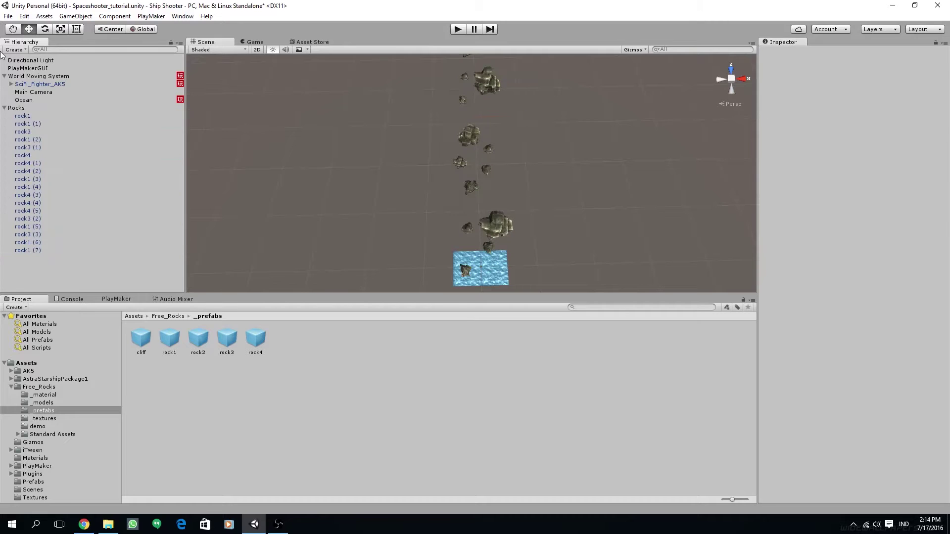
left_click(17, 108)
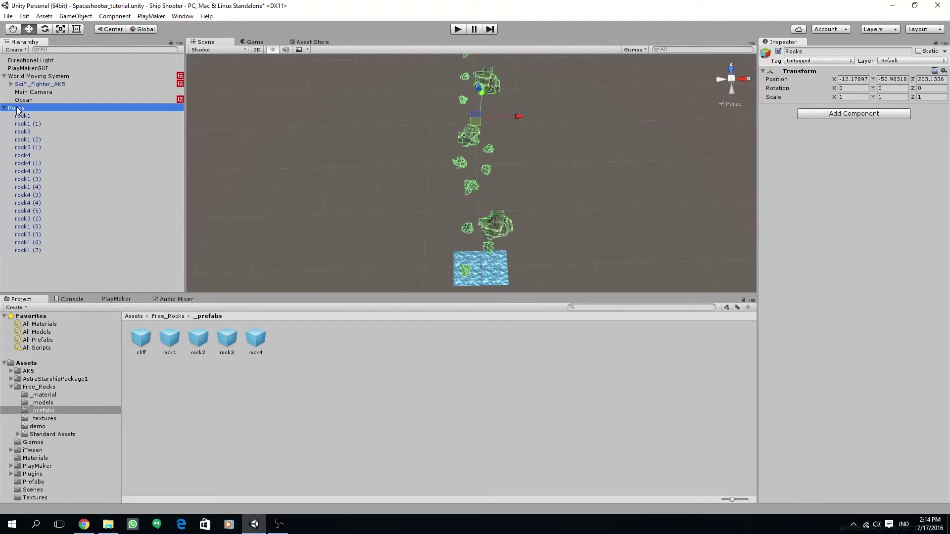
left_click(28, 124)
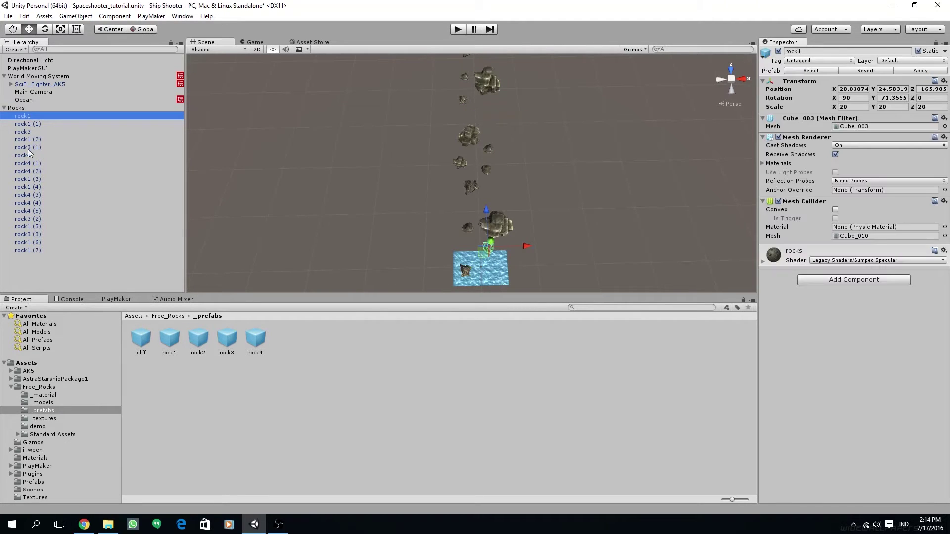
left_click(33, 263)
left_click(4, 107)
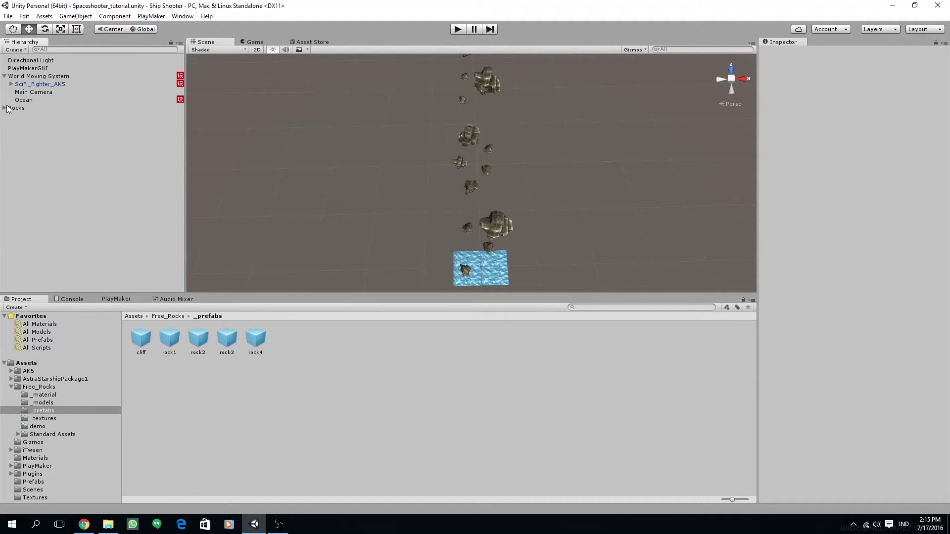
Step: Create an empty child object under rock3 (1), the rock standing on the ocean plane
middle_click_drag(389, 158, 411, 151)
scroll(426, 172, "down", 3)
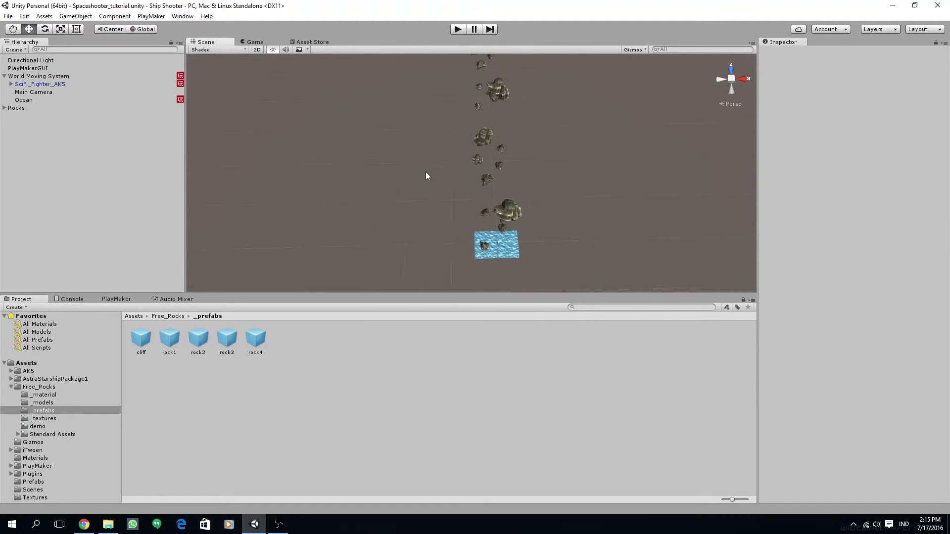
left_click_drag(435, 150, 533, 140, "alt")
scroll(534, 153, "up", 5)
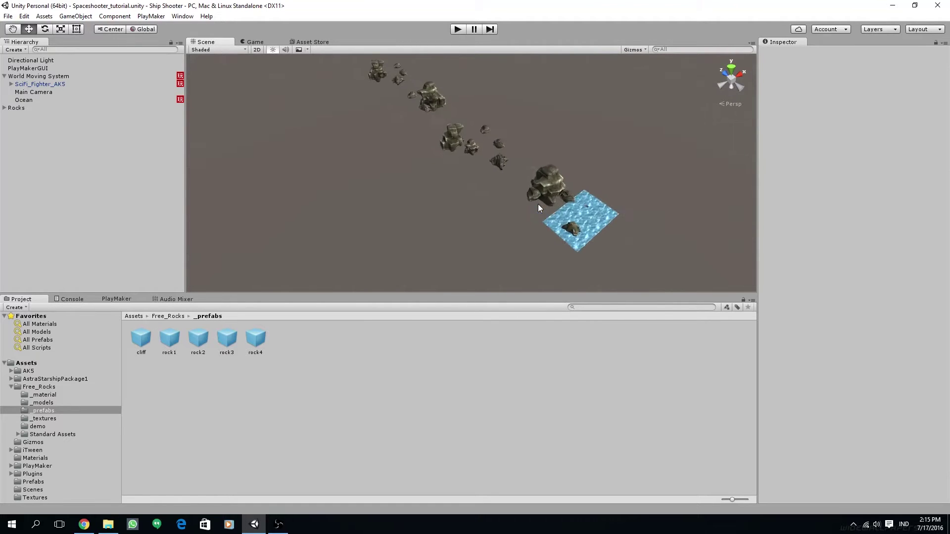
middle_click_drag(577, 234, 489, 160)
scroll(470, 152, "up", 10)
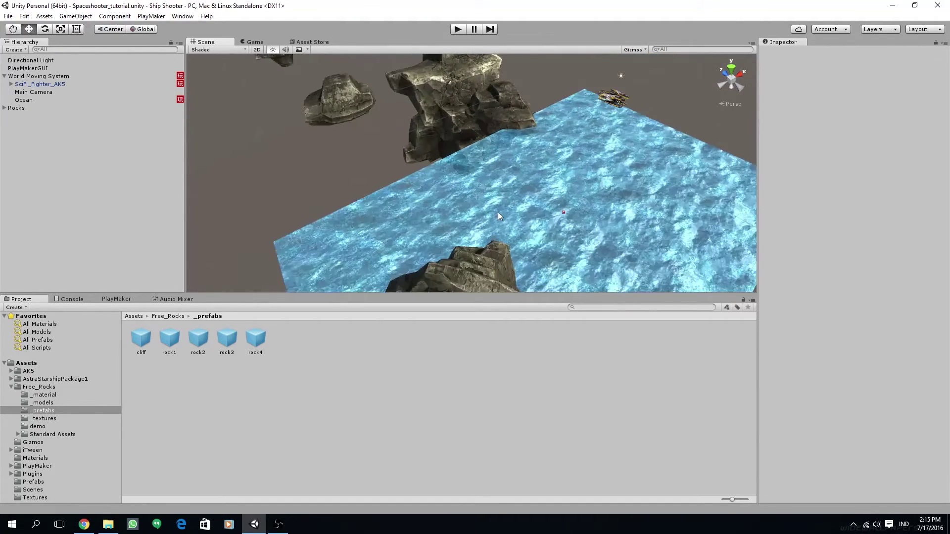
middle_click_drag(498, 219, 475, 166)
middle_click_drag(475, 243, 467, 185)
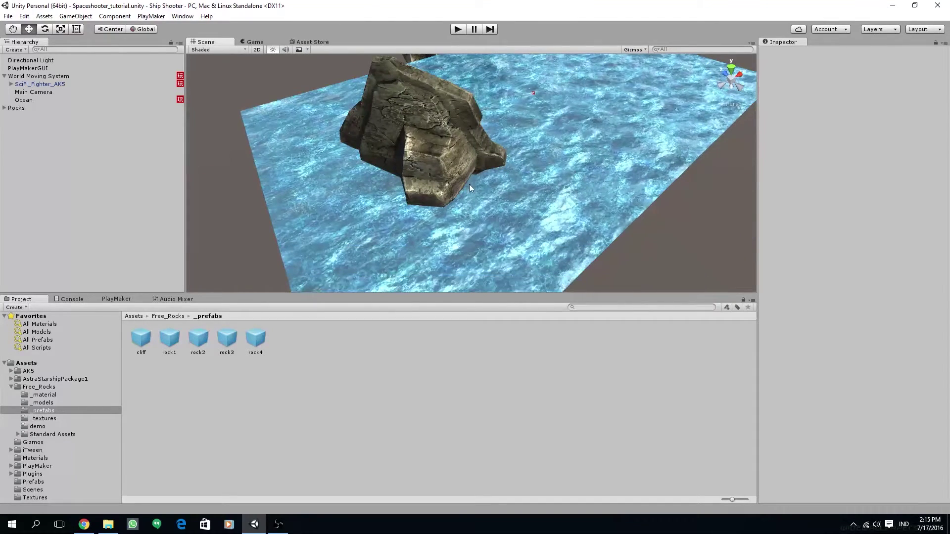
left_click_drag(506, 141, 391, 233, "alt")
left_click(391, 159)
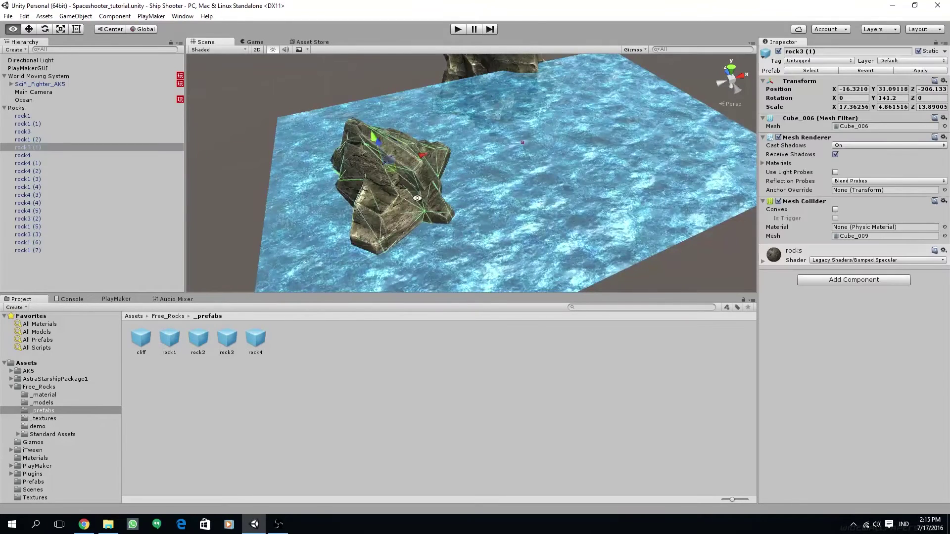
key("f")
right_click(37, 147)
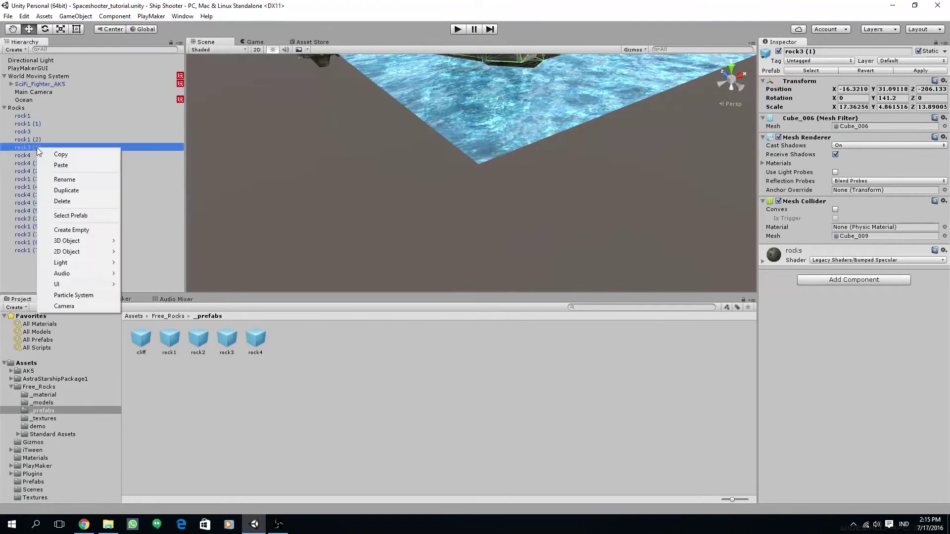
left_click(74, 230)
Step: Lower the new child object to Y position -0.78 and rename it "Splashes"
middle_click_drag(345, 132, 342, 156)
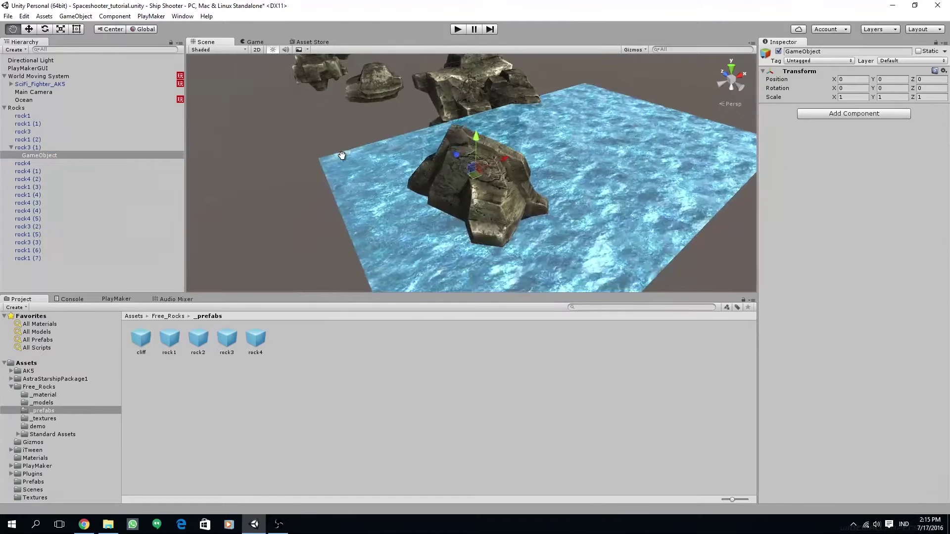
left_click_drag(467, 233, 479, 91, "alt")
left_click_drag(570, 119, 450, 198, "alt")
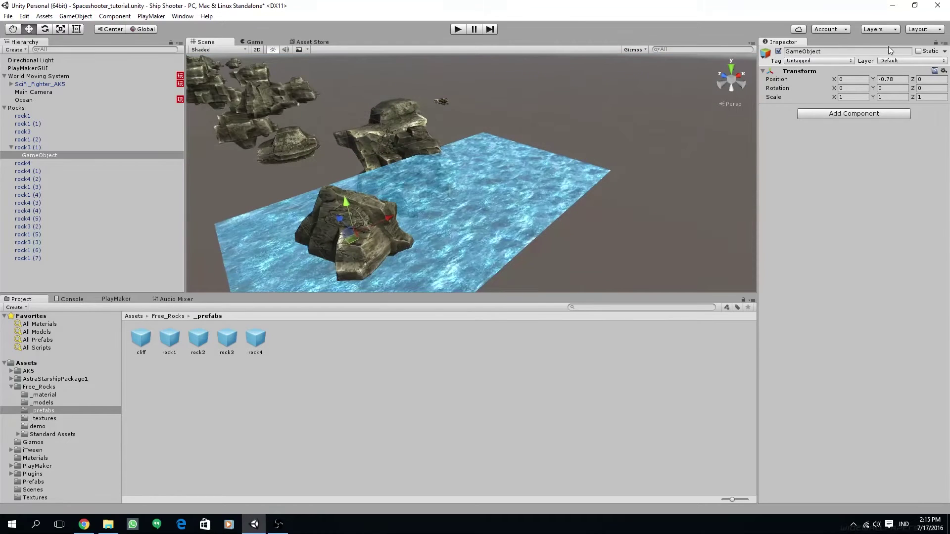
left_click(858, 51)
type("Splashes")
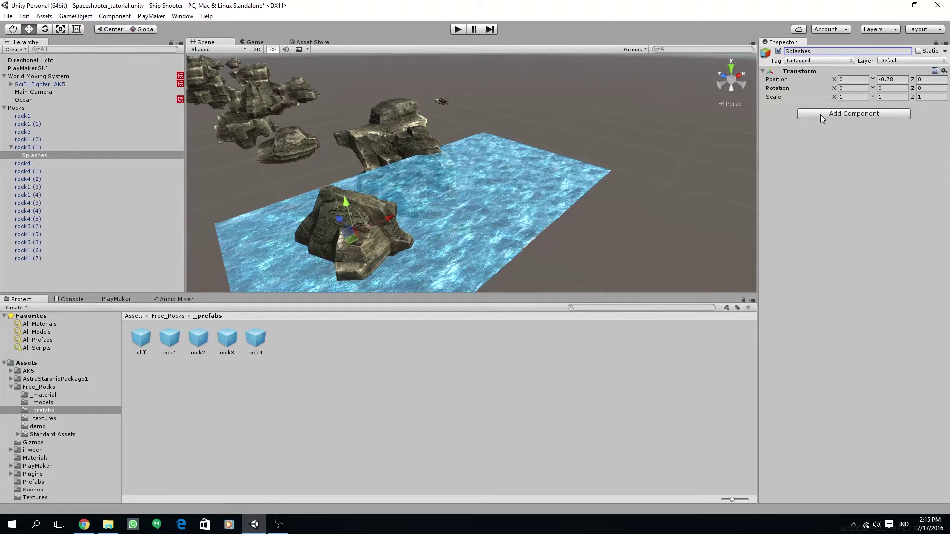
Step: Add a Particle System component to the Splashes object and view its particles around the rock
left_click(821, 115)
left_click(834, 171)
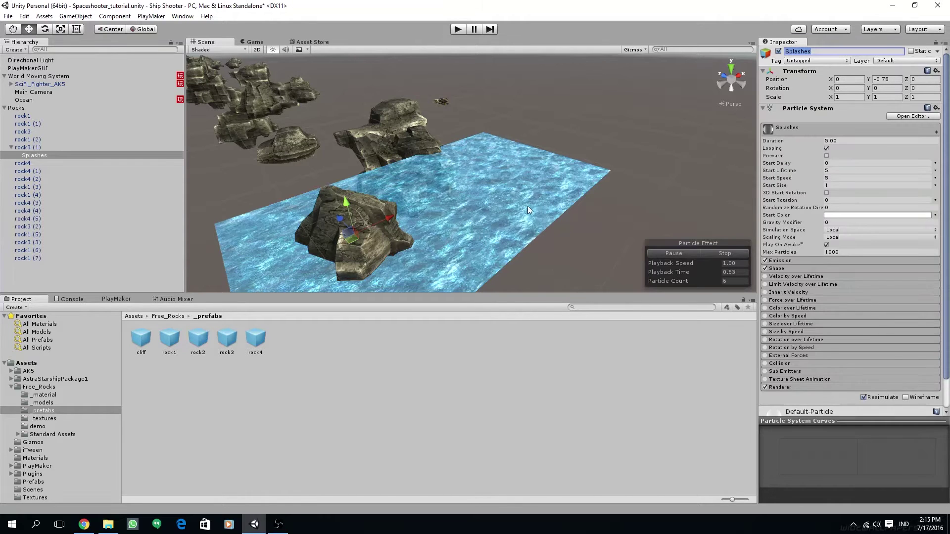
middle_click_drag(526, 208, 565, 182)
left_click_drag(534, 141, 416, 213, "alt")
middle_click_drag(416, 213, 479, 180)
middle_click_drag(494, 243, 525, 221)
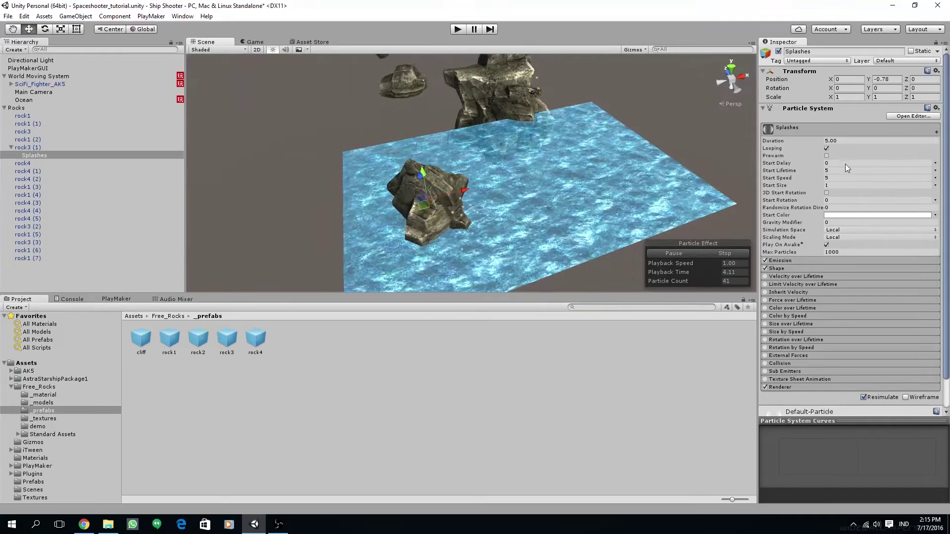
Step: Enable Prewarm on the Splashes particle system and set its Duration to 1
left_click(827, 156)
left_click_drag(641, 173, 673, 170, "alt")
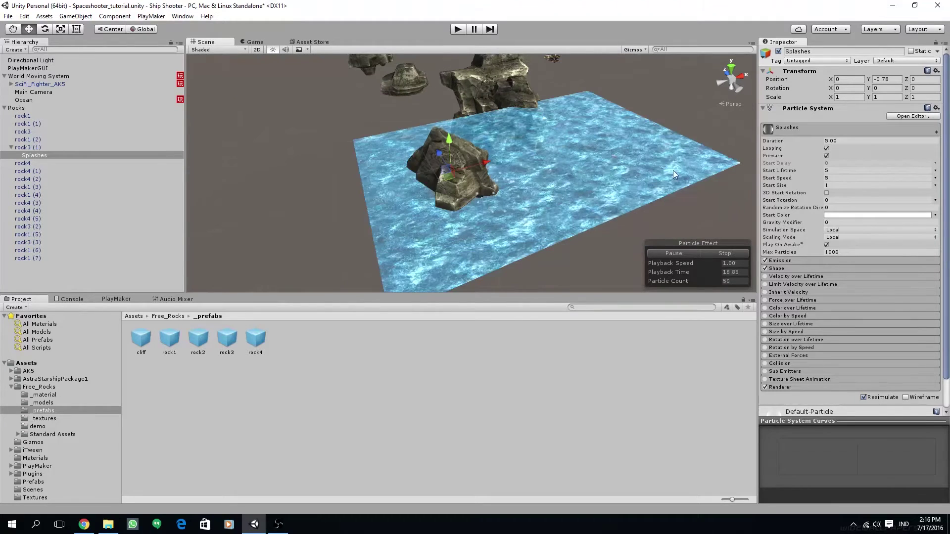
middle_click_drag(558, 150, 587, 173)
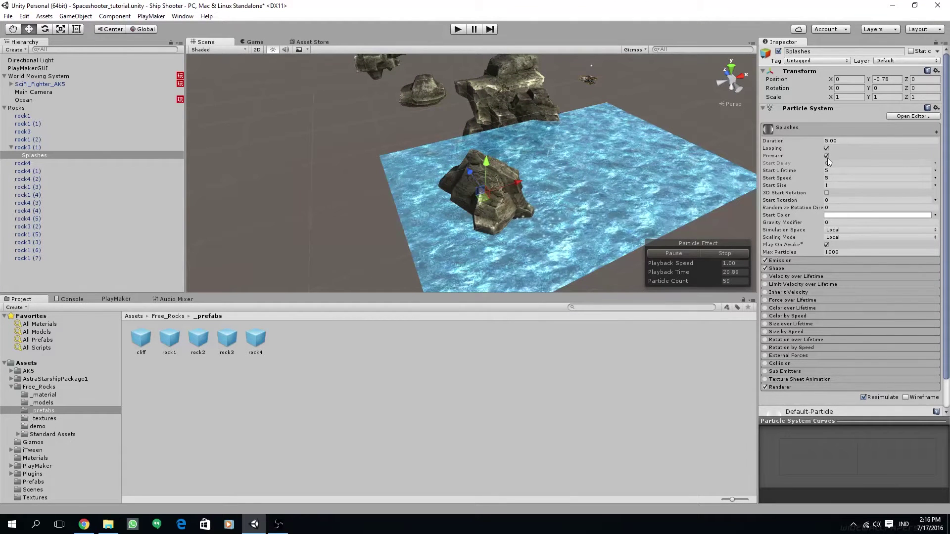
left_click(843, 141)
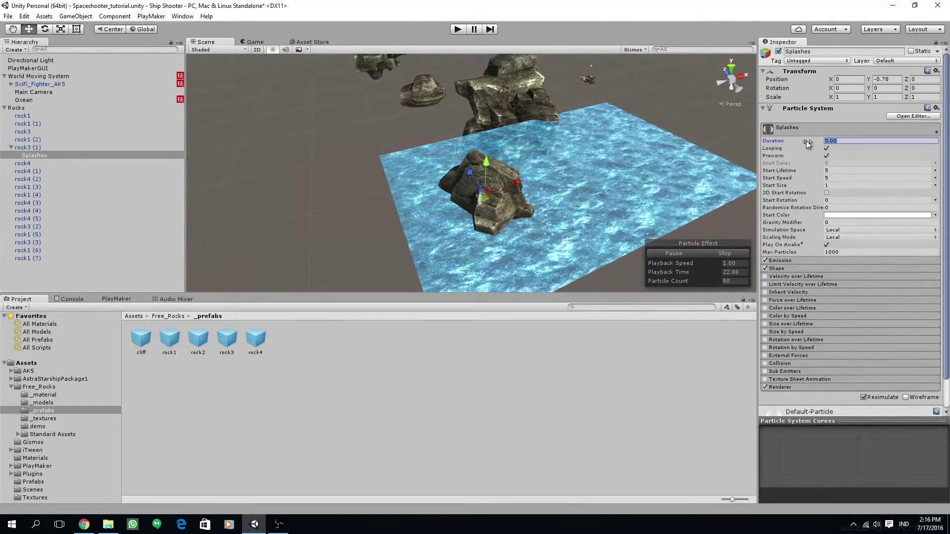
type("1")
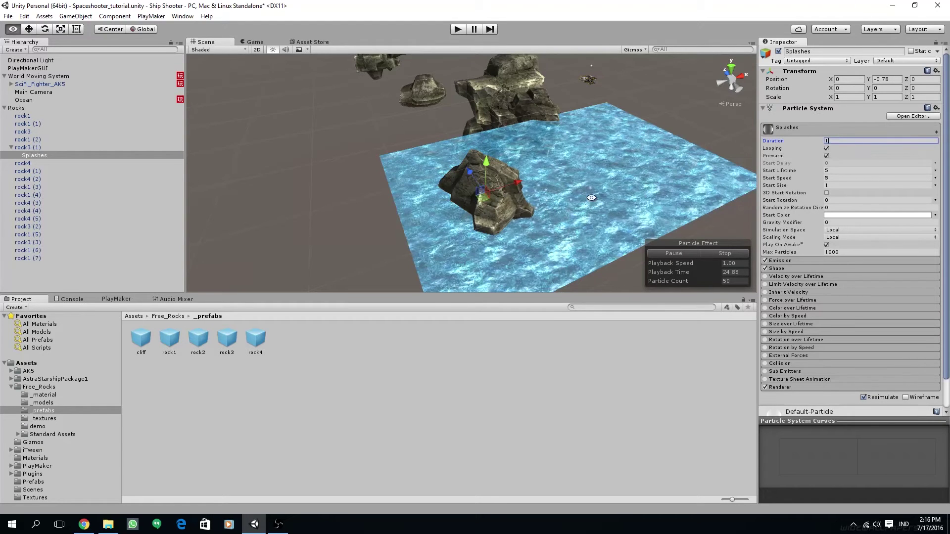
mouse_move(621, 194)
left_mouse_down("alt")
mouse_move(665, 197)
mouse_move(635, 205)
left_mouse_up("alt")
Step: Change the Splashes emitter's shape to Box and check how it encloses the rock
left_click(789, 267)
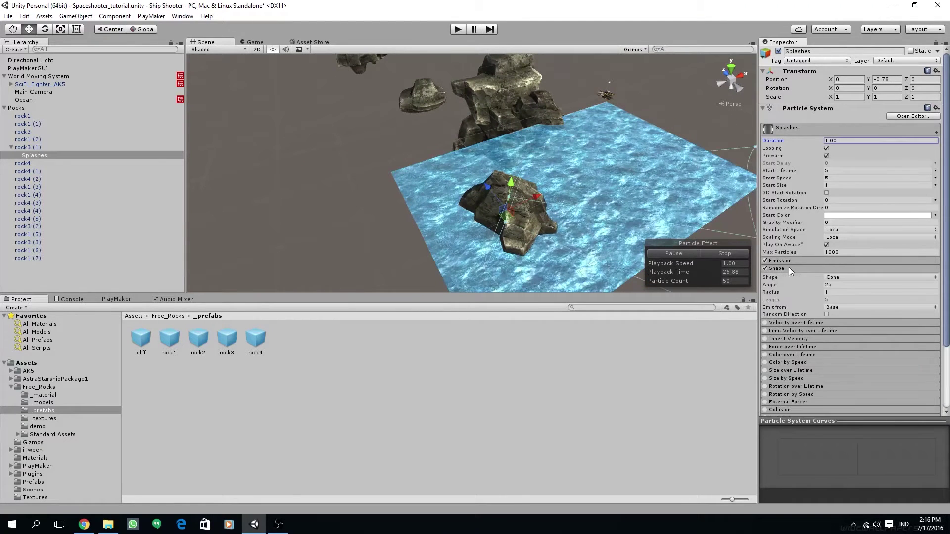
left_click(846, 278)
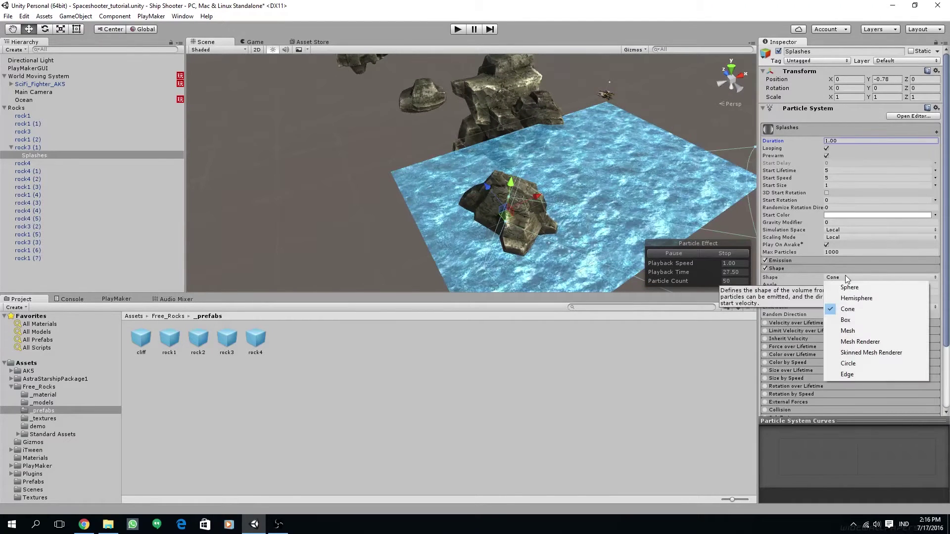
left_click(853, 318)
left_click_drag(580, 223, 559, 252, "alt")
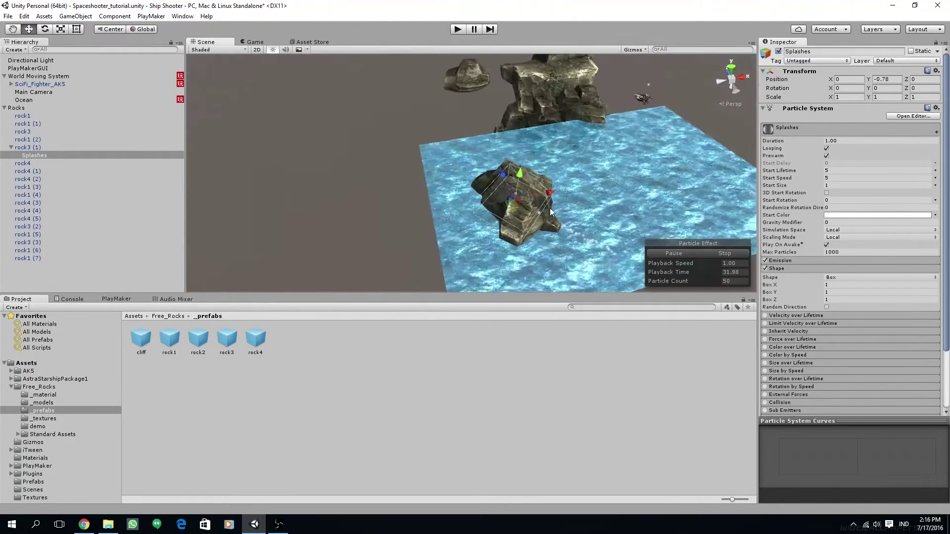
left_click_drag(616, 223, 619, 248, "alt")
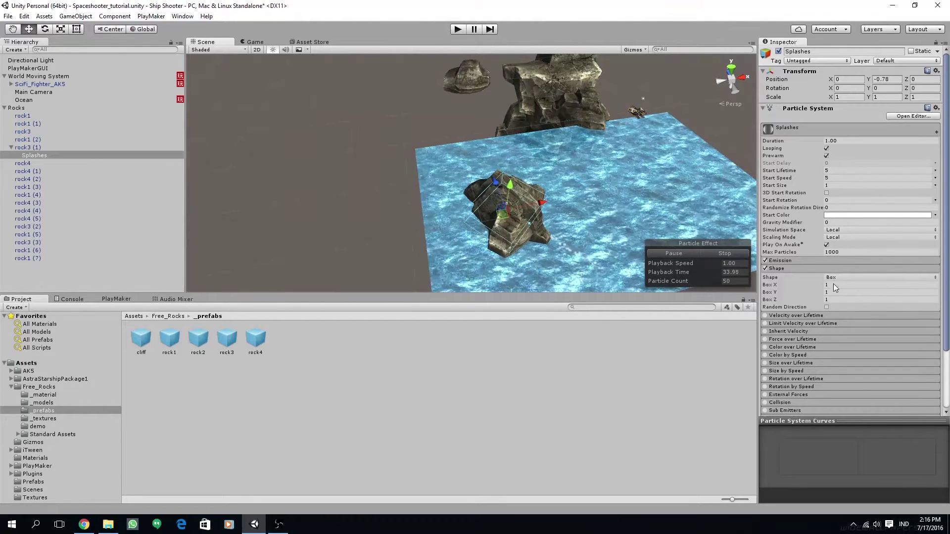
Step: Set the Splashes particle system's Start Speed to 0 and check the particles around the rock
left_click(804, 261)
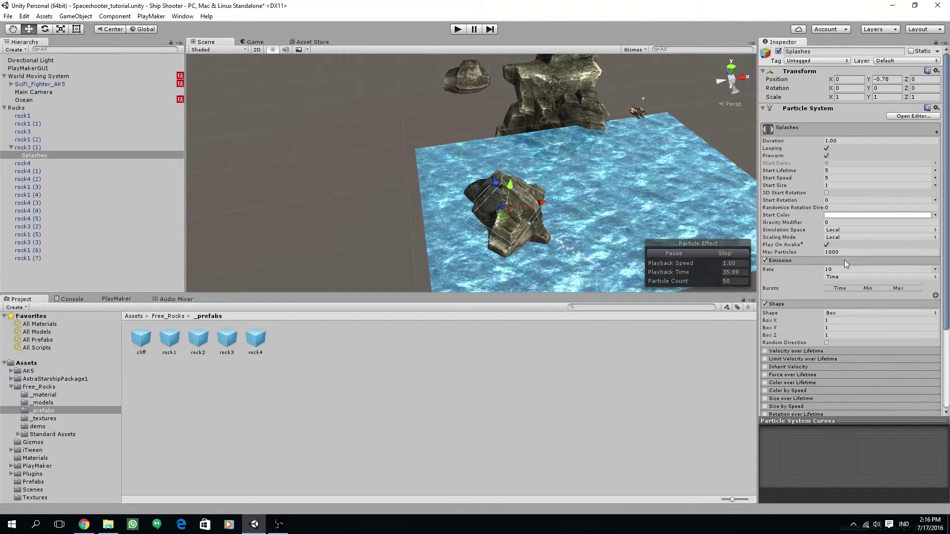
left_click(815, 262)
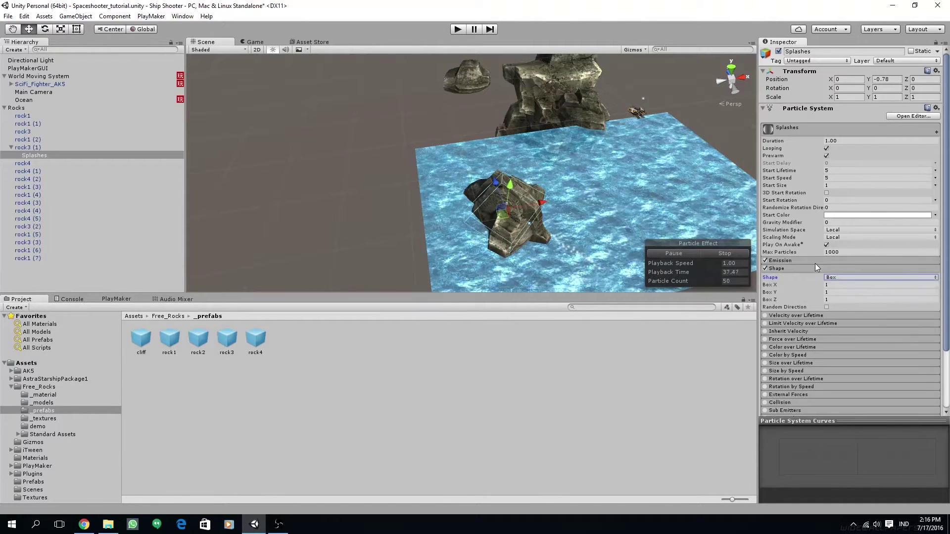
left_click(835, 178)
type("0")
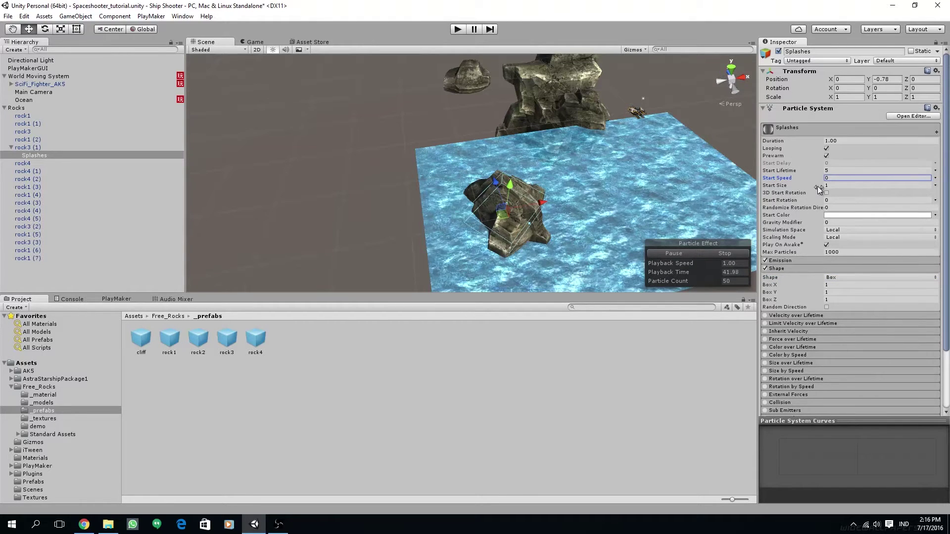
left_click_drag(475, 238, 505, 236, "alt")
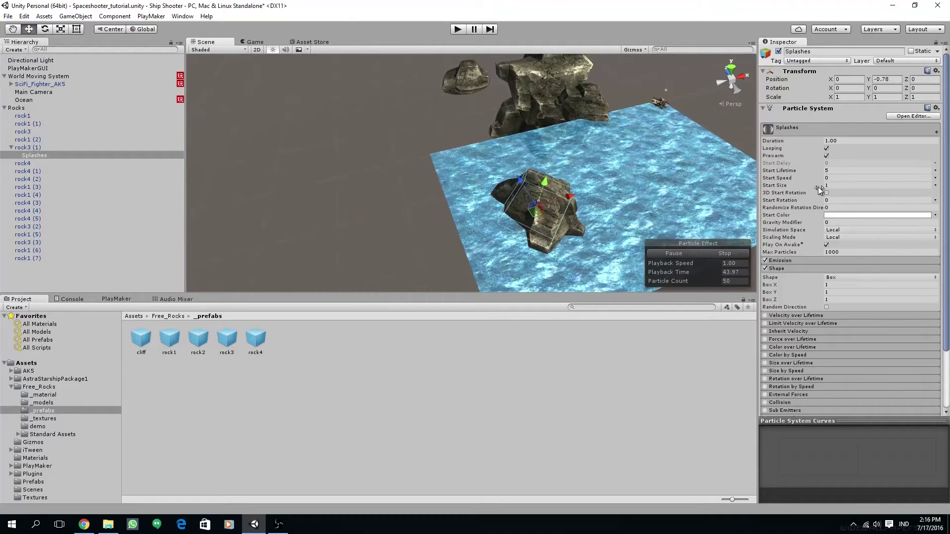
Step: Increase the Start Size of the Splashes particles to 21.7 so they spread beyond the rock
left_click_drag(809, 186, 854, 184)
left_click_drag(569, 143, 503, 167, "alt")
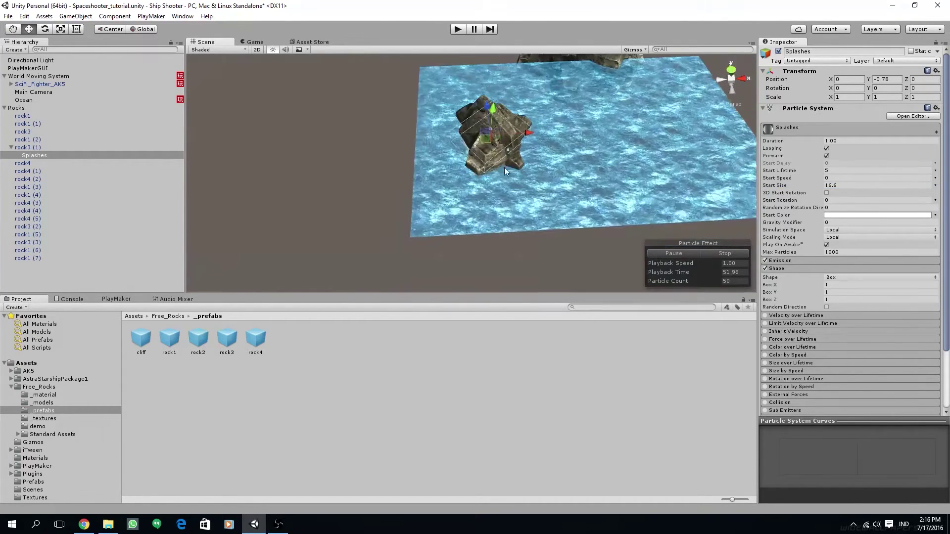
left_click_drag(803, 182, 830, 180)
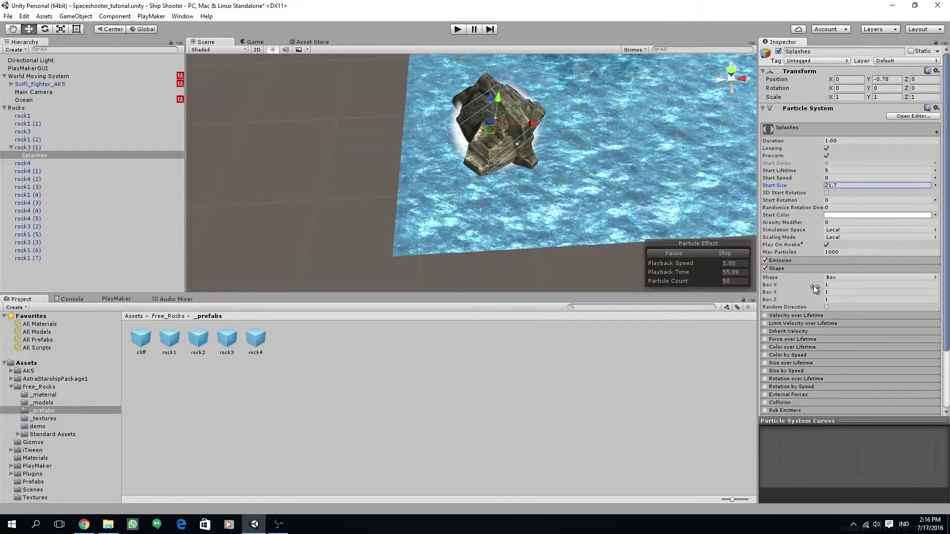
Step: Change the Splashes emitter's shape to Circle and check its orientation against the rock and water surface
left_click(835, 277)
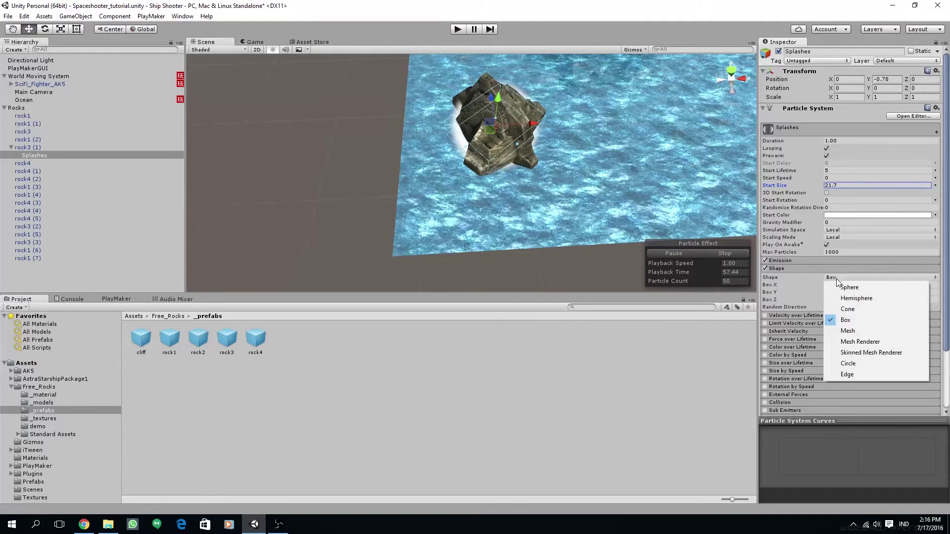
left_click(857, 364)
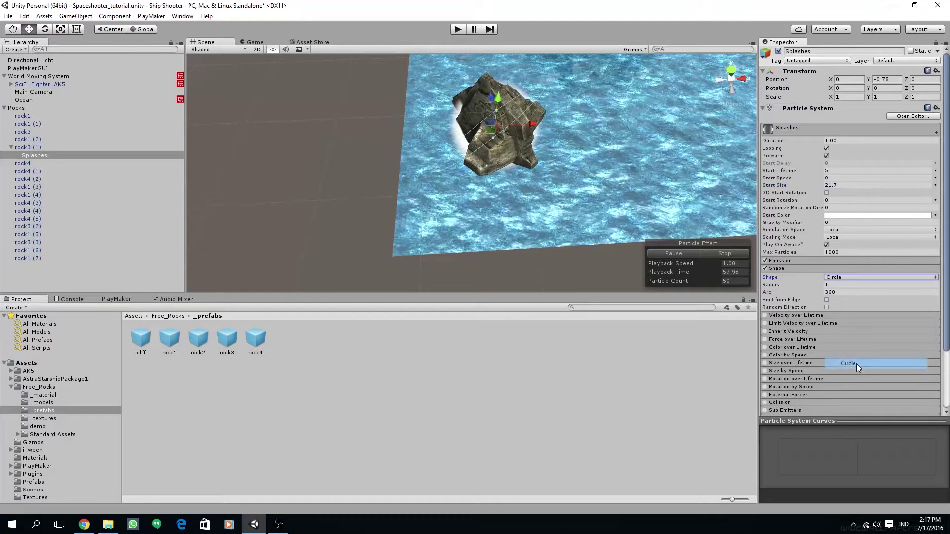
left_click_drag(577, 168, 646, 138, "alt")
middle_click_drag(630, 86, 625, 159)
left_click_drag(626, 159, 645, 101, "alt")
middle_click_drag(645, 104, 646, 120)
key("f")
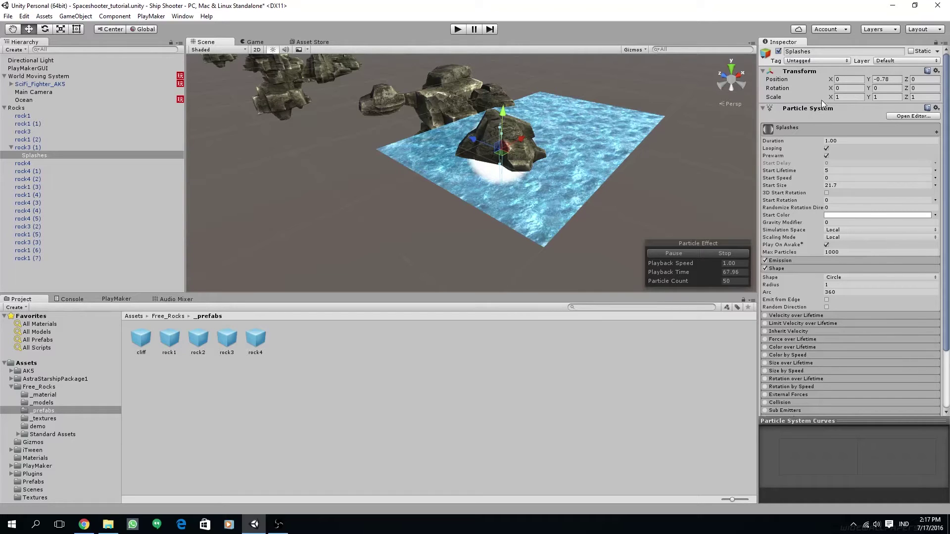
Step: Try rotating the Splashes emitter about its X and Y axes, resetting both rotations to 0
left_click_drag(826, 89, 848, 89)
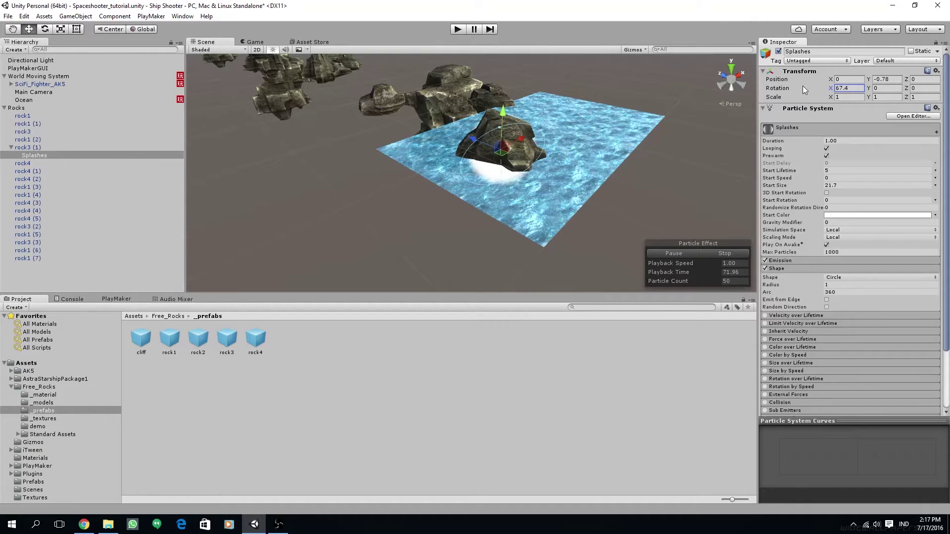
type("0")
left_click_drag(868, 88, 593, 114)
left_click_drag(502, 220, 604, 133, "alt")
left_click_drag(869, 89, 671, 89)
left_click(889, 90)
type("0")
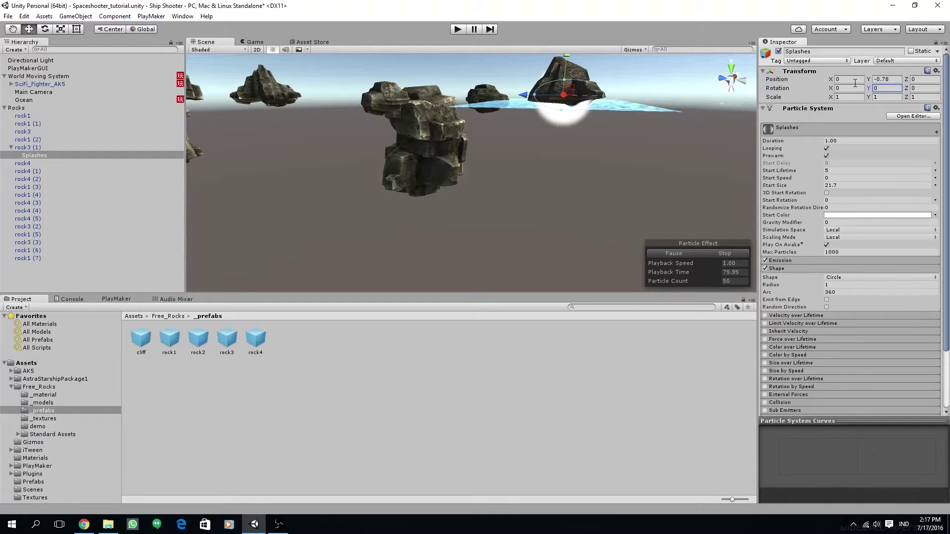
Step: Set the Splashes object's X rotation to 90 so the circle emitter lies flat around the rock
left_click_drag(832, 89, 70, 96)
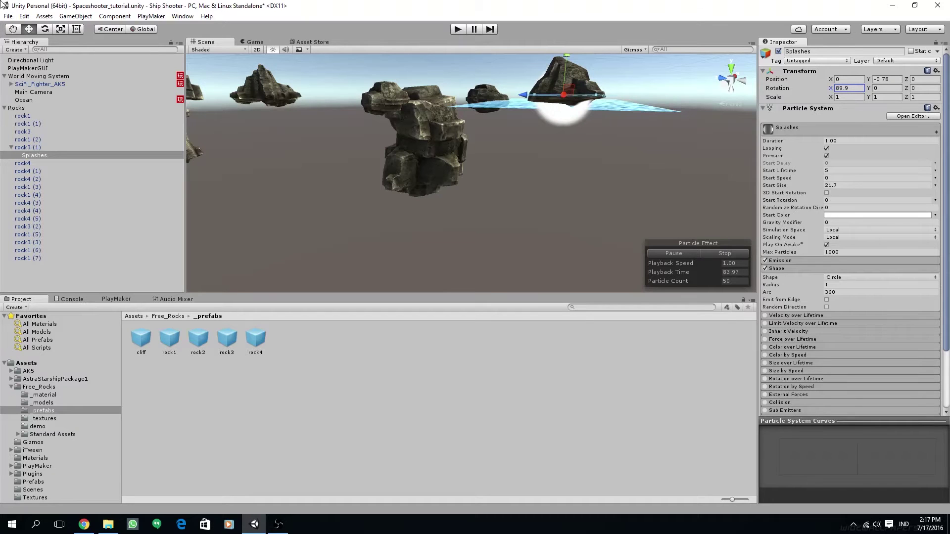
double_click(841, 88)
type("90")
left_click_drag(620, 140, 758, 298, "alt")
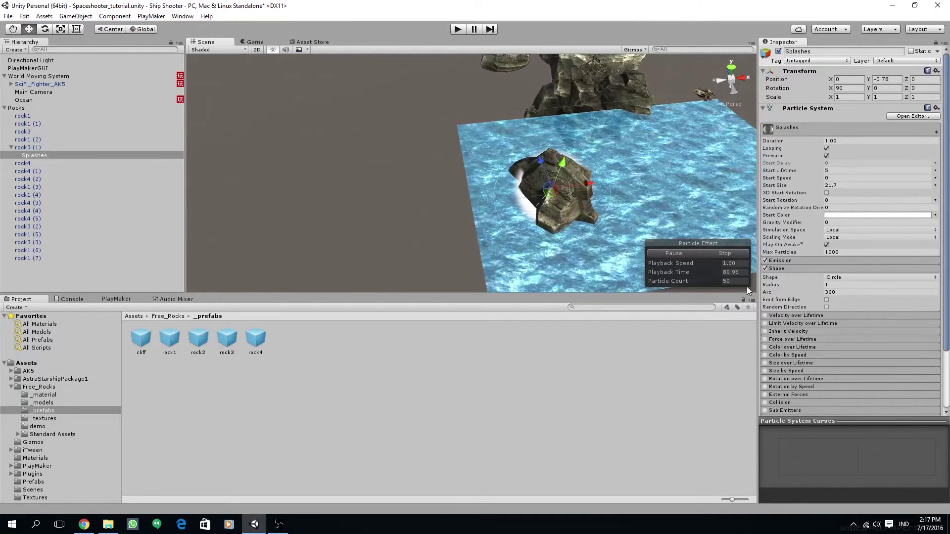
scroll(583, 245, "up", 3)
middle_click_drag(583, 246, 528, 240)
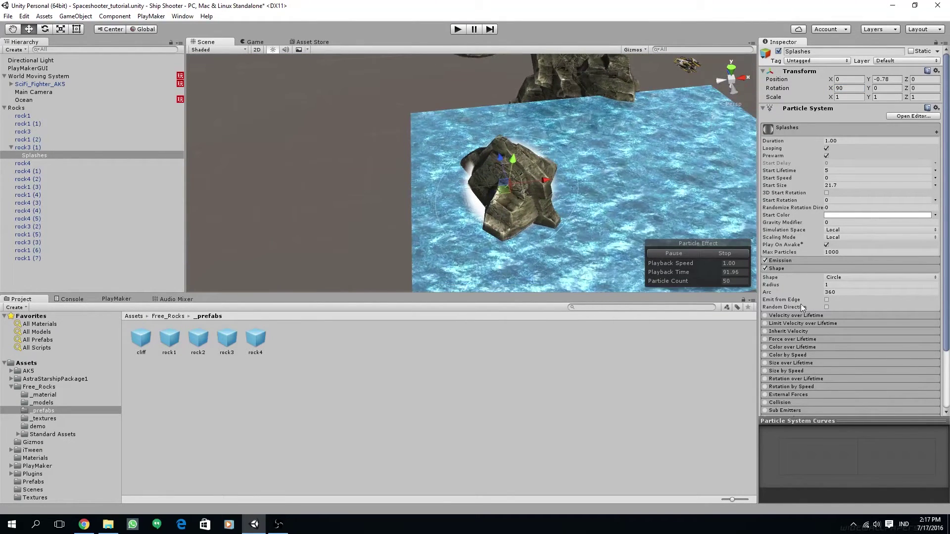
Step: Enable Emit from Edge for the circle emitter and reduce its Radius to about 0.75
left_click(826, 300)
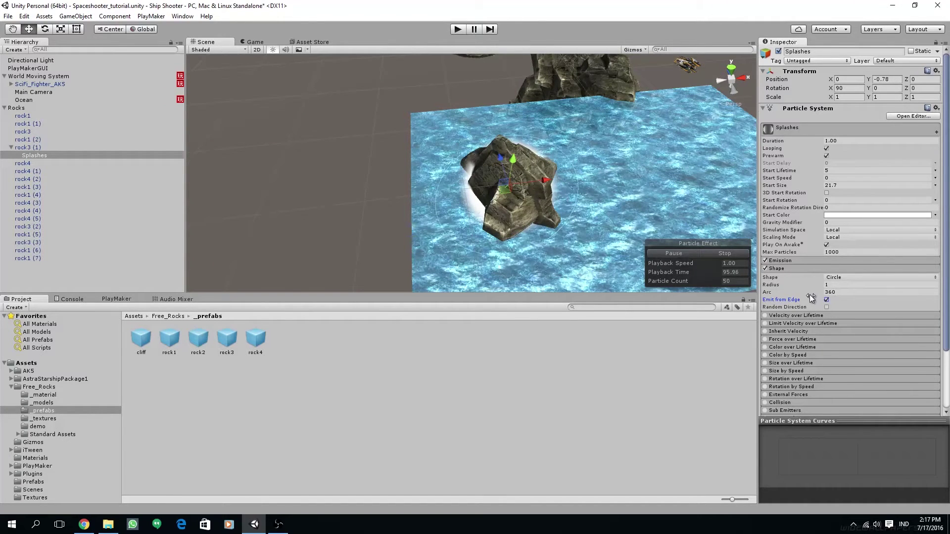
mouse_move(813, 286)
left_mouse_down()
mouse_move(821, 285)
mouse_move(808, 286)
left_mouse_up()
left_click_drag(590, 174, 545, 197, "alt")
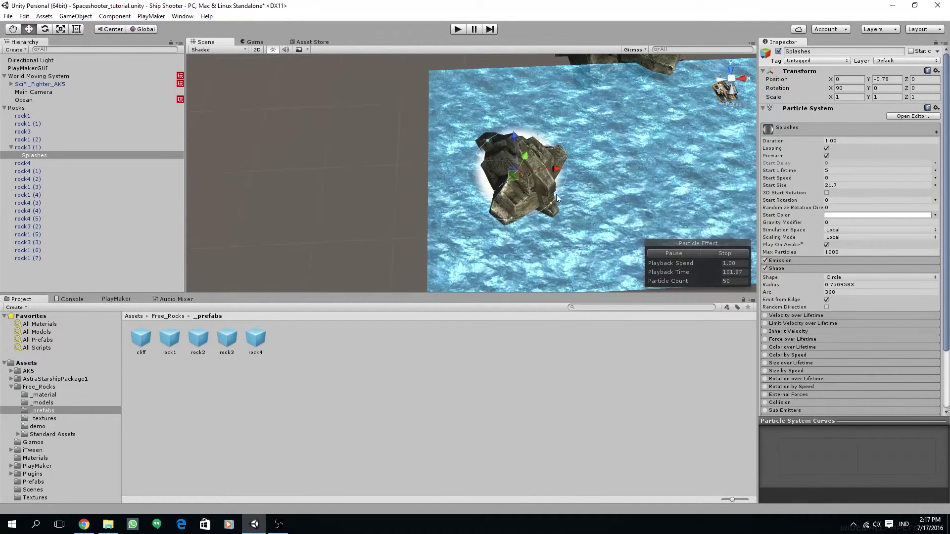
Step: Restart the particle simulation and reduce the Start Size of the Splashes particles to 17.13
left_click(719, 253)
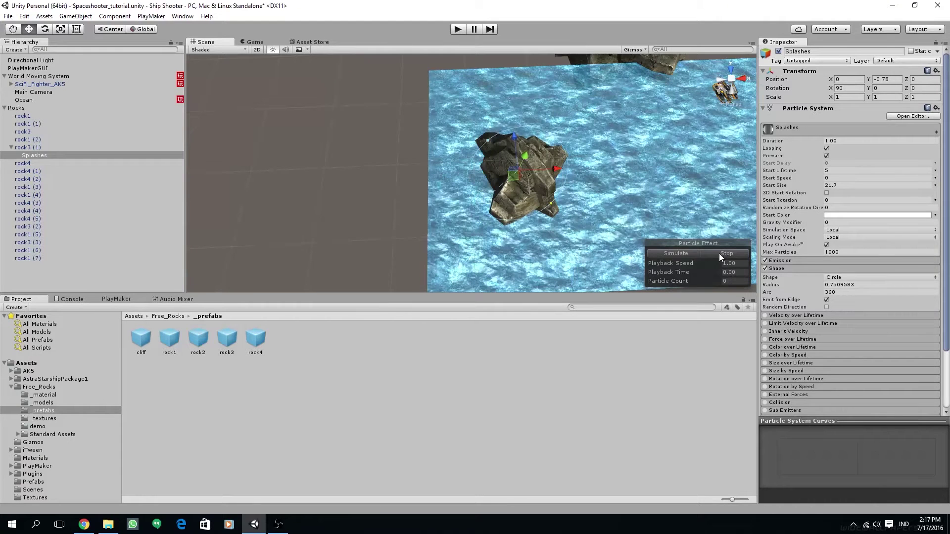
left_click(674, 254)
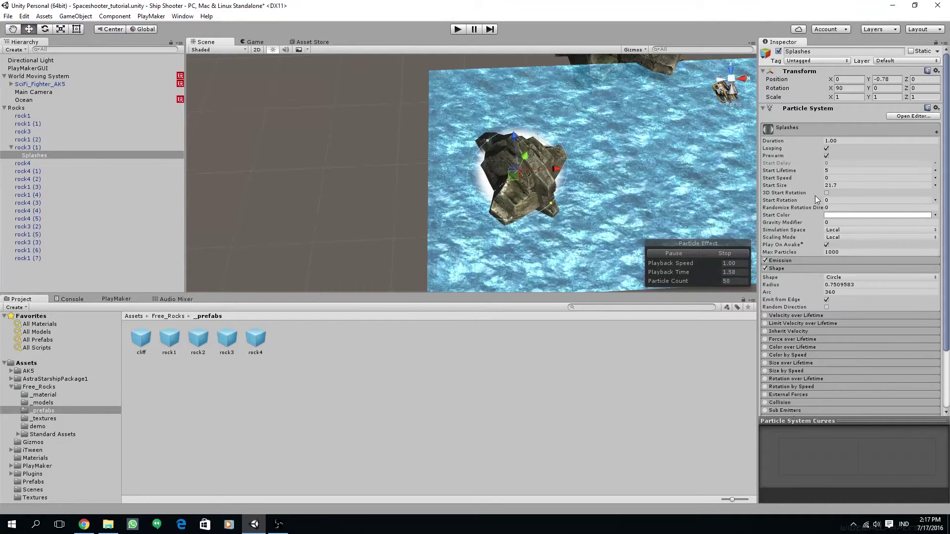
left_click_drag(814, 187, 794, 188)
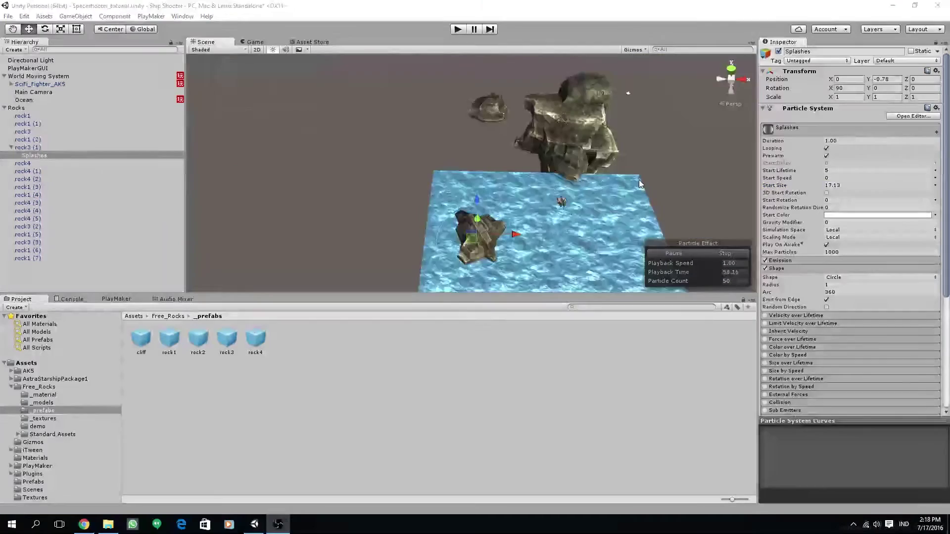
Step: Increase the circle emitter's Radius to about 9.8 so the foam surrounds the rock at the waterline
left_click_drag(639, 184, 657, 208, "alt")
scroll(681, 171, "up", 3)
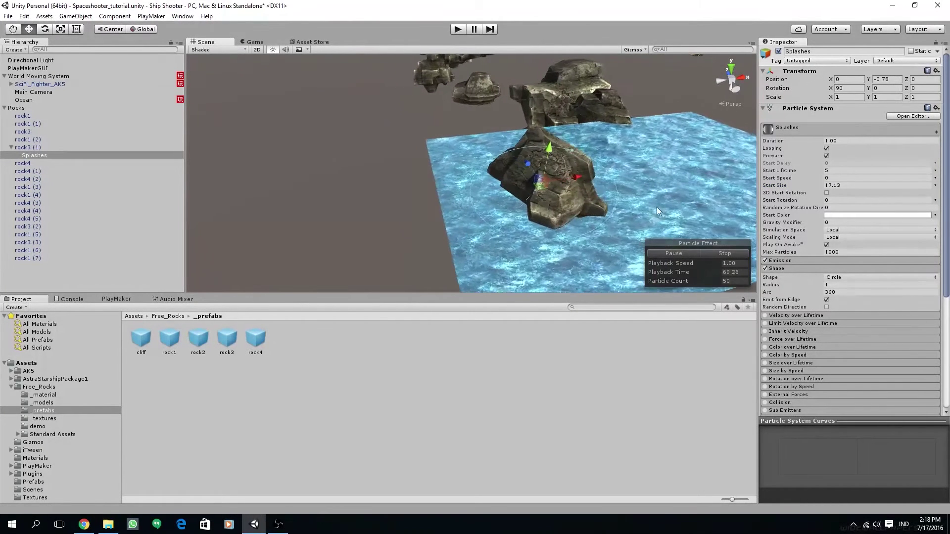
left_click_drag(654, 171, 636, 210, "alt")
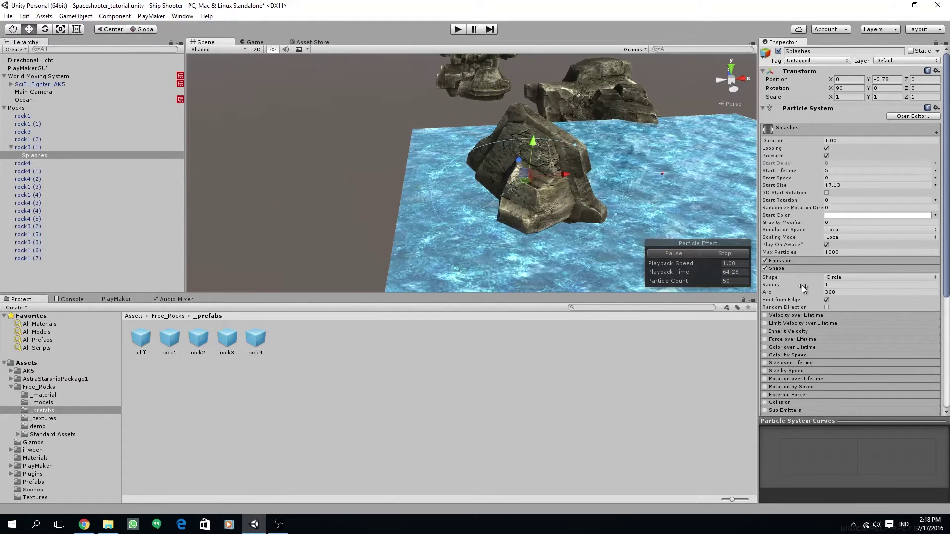
left_click_drag(802, 286, 871, 286)
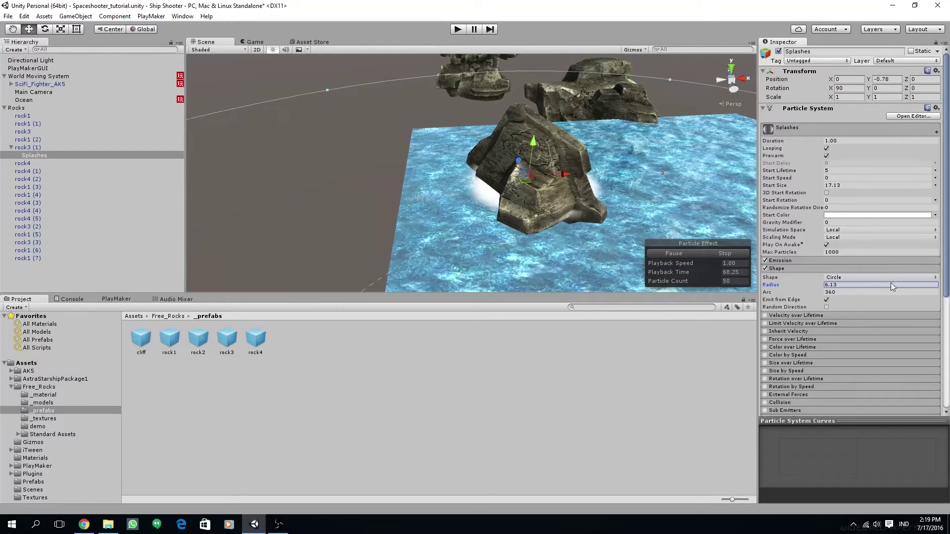
left_click_drag(890, 283, 9, 282)
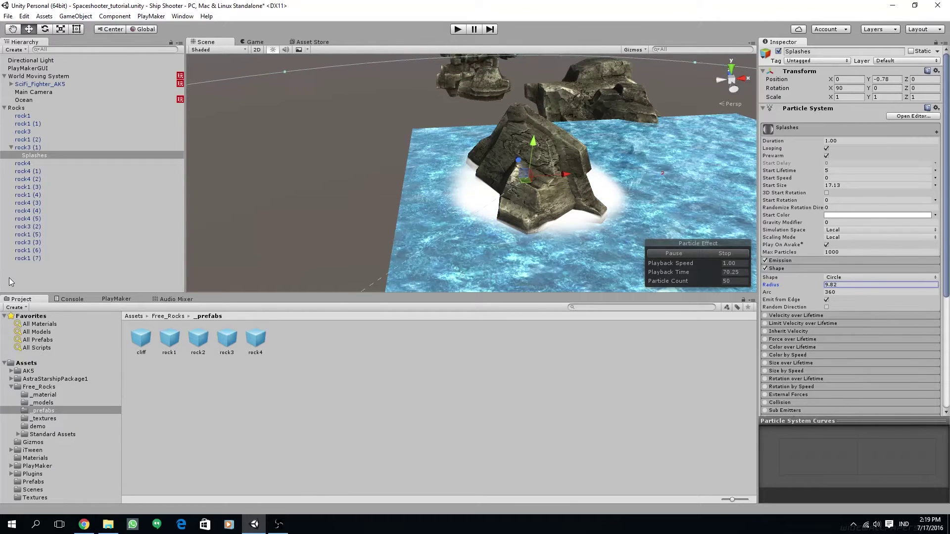
left_click_drag(55, 196, 67, 189)
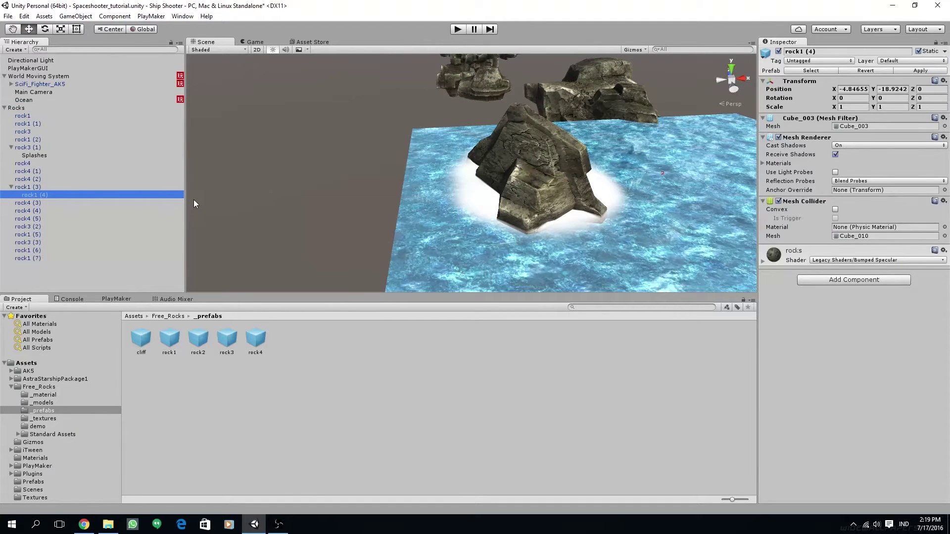
key("ctrl+z")
key("ctrl+z")
Step: Lower rock3 (1) to Y position 27.72 and check its splash ring from above
left_click_drag(499, 270, 505, 172, "alt")
left_click(28, 148)
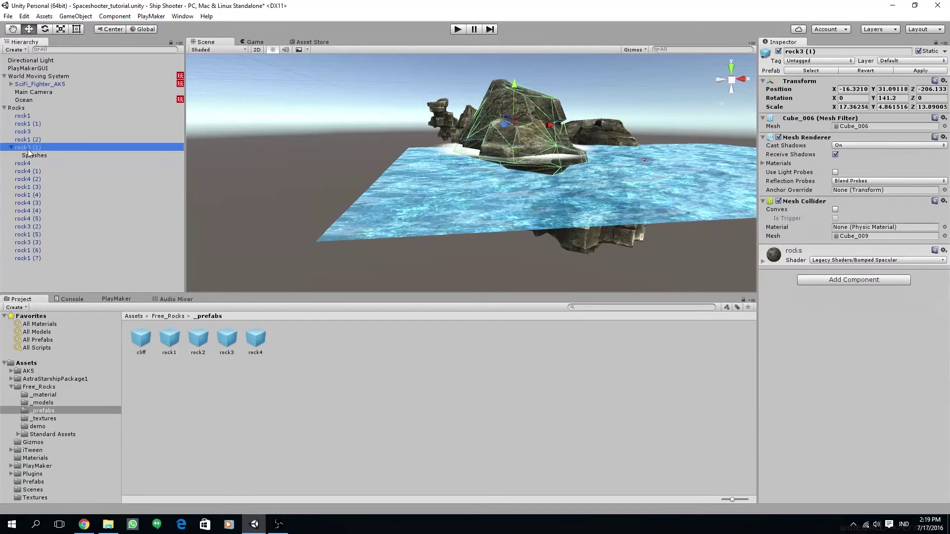
left_click_drag(507, 116, 462, 213, "alt")
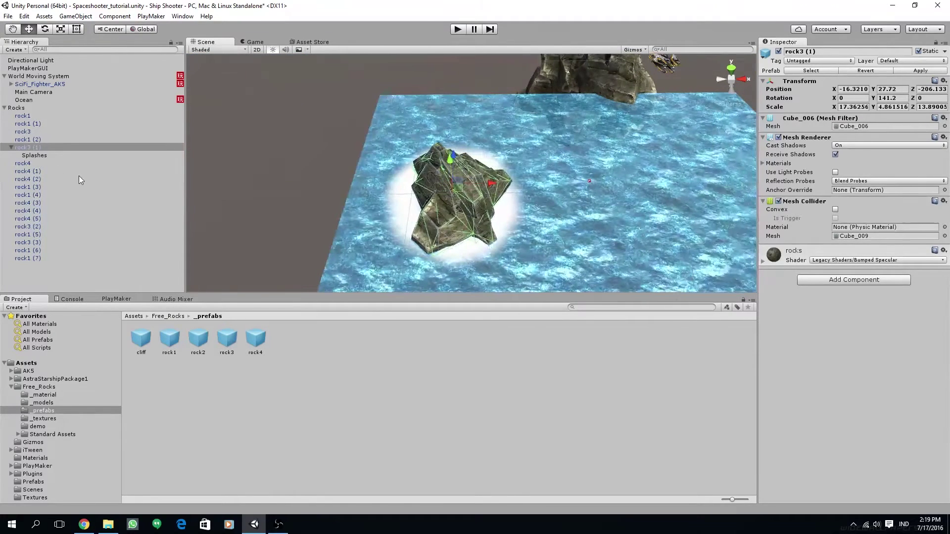
Step: Set the Start Size of the Splashes particles to 9 for a thinner foam ring
left_click(35, 155)
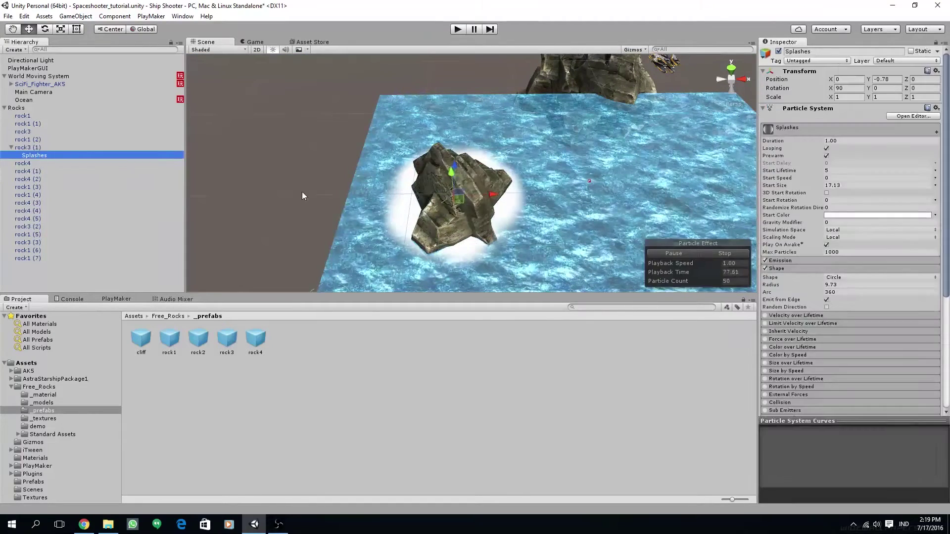
left_click(814, 188)
left_click_drag(814, 188, 694, 197)
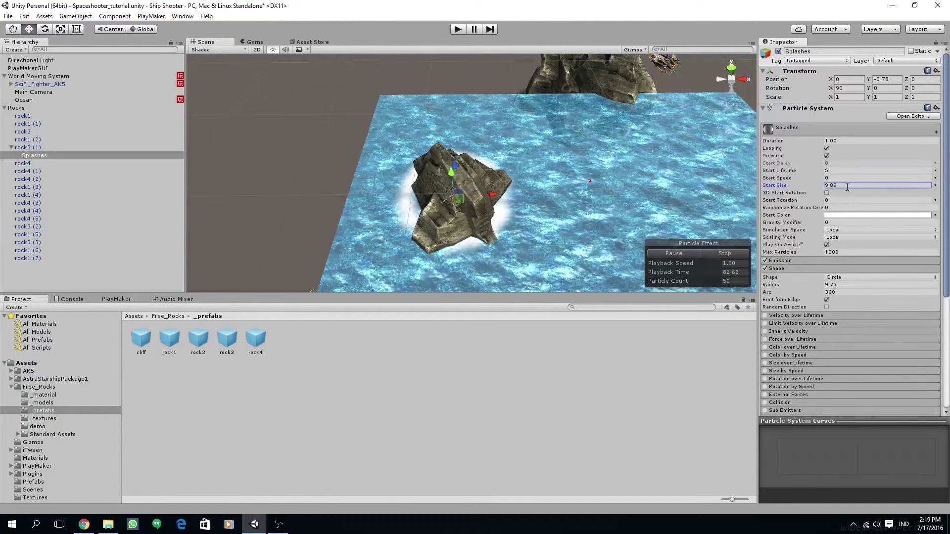
type("9")
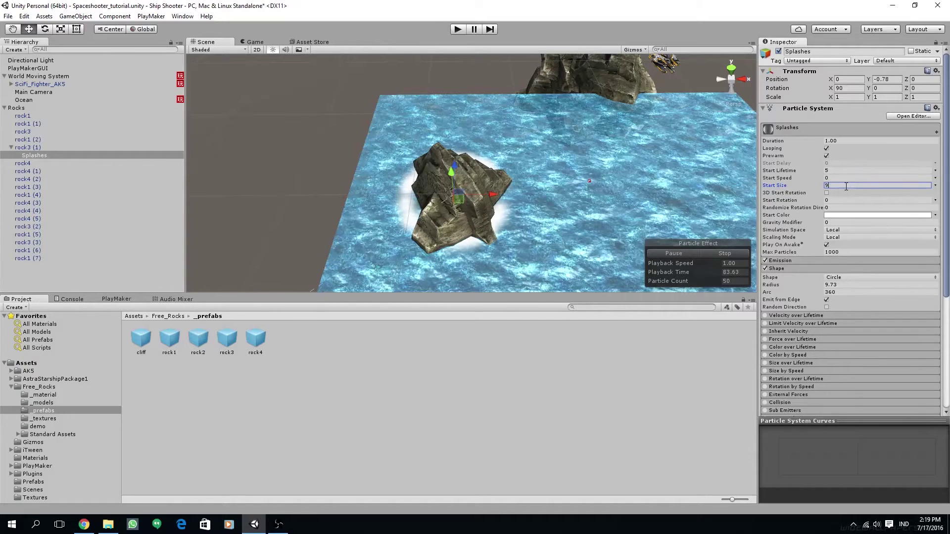
Step: Set the Start Color of the Splashes particles to a pale blue, about DFF1F9FF
left_click(843, 216)
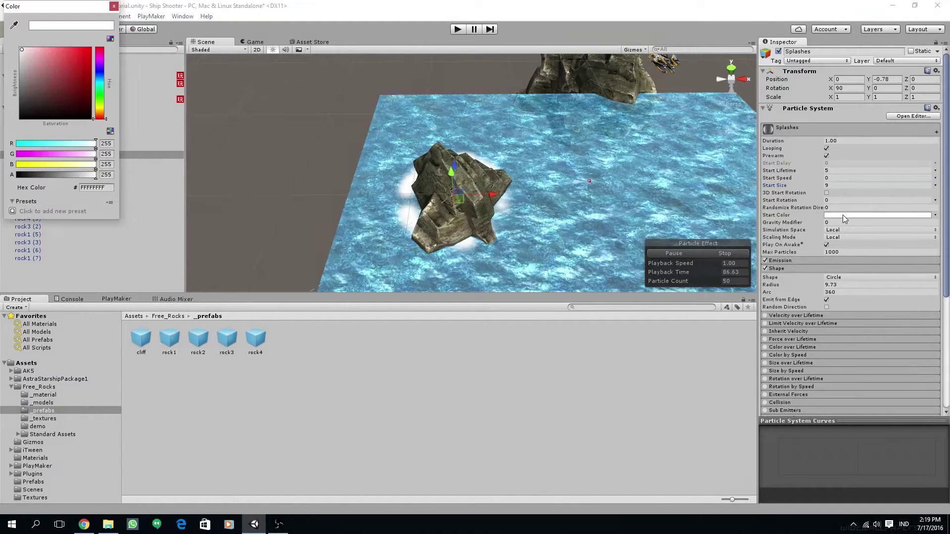
left_click_drag(100, 78, 100, 81)
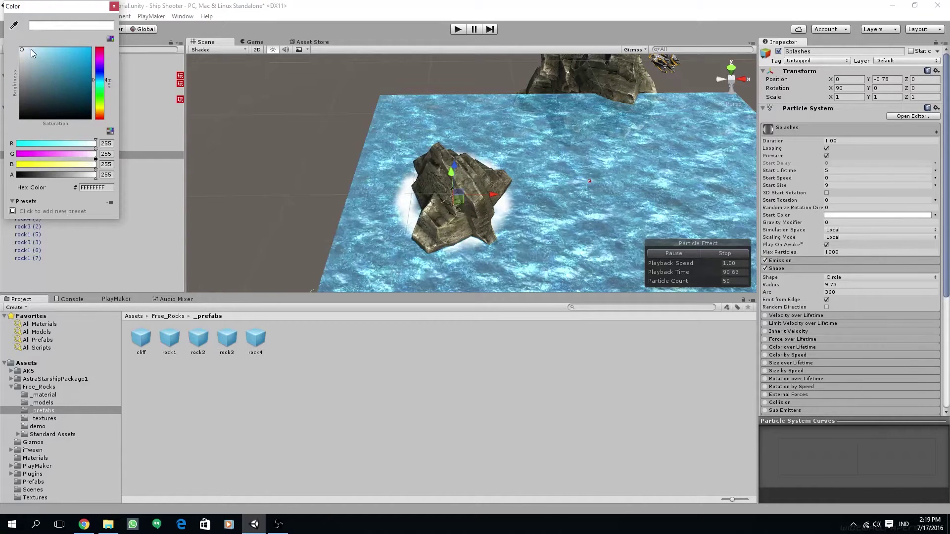
left_click_drag(31, 49, 28, 51)
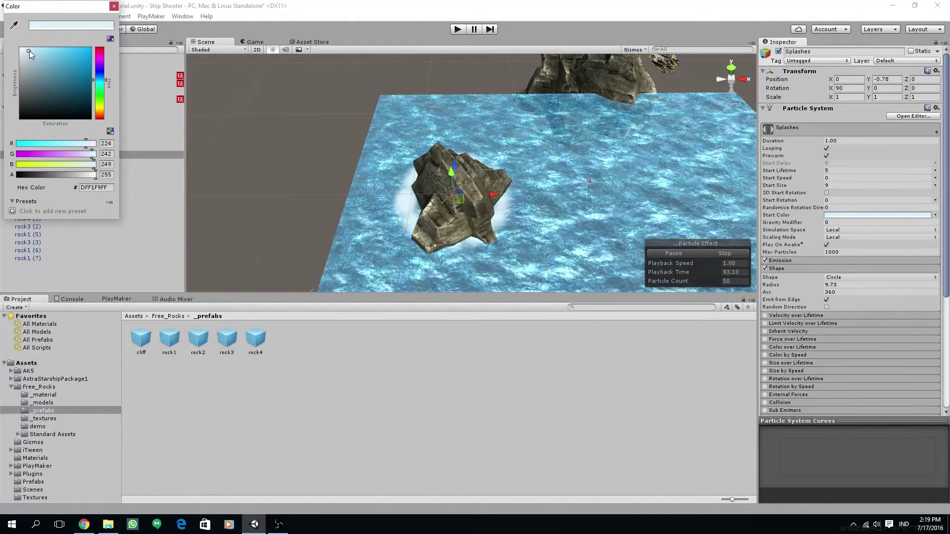
left_click(114, 6)
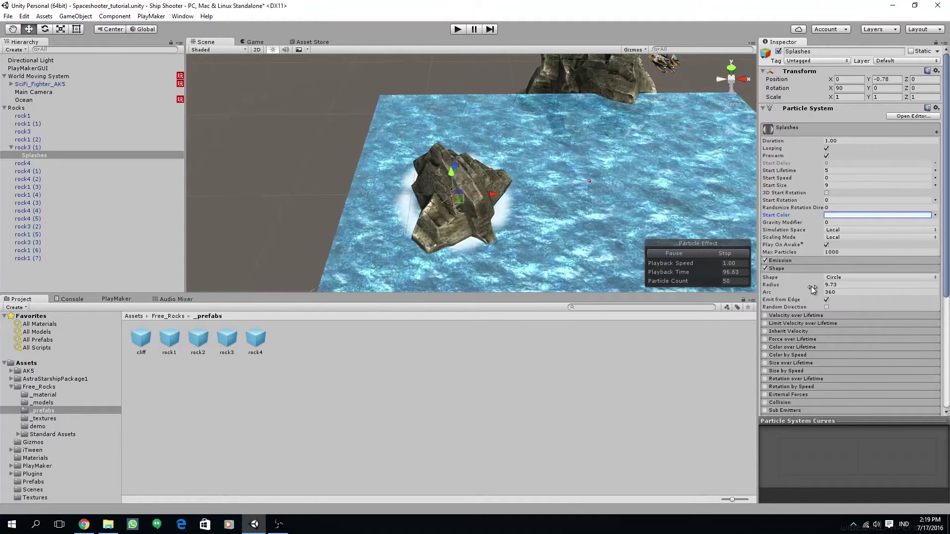
Step: Set the Emission Rate of the Splashes particles to 15
left_click(830, 261)
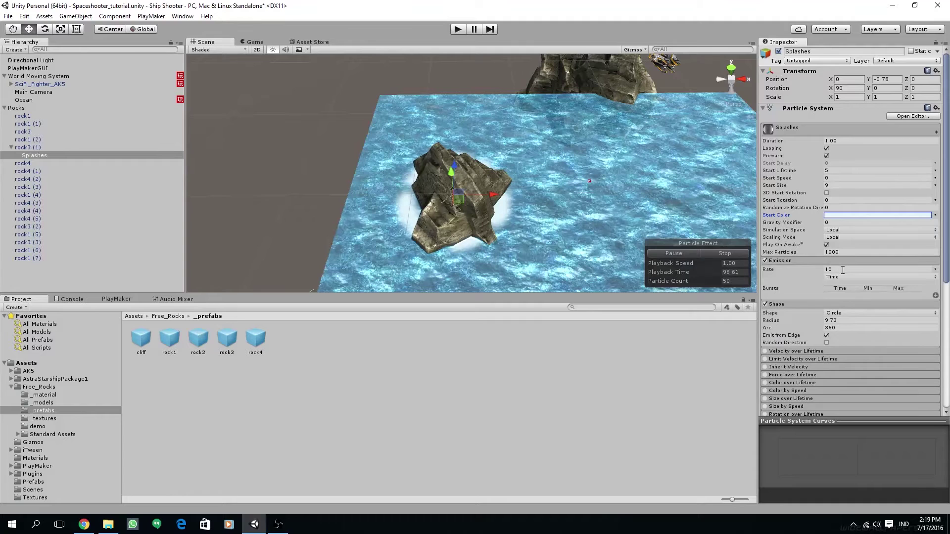
scroll(813, 272, "down", 2)
left_click(818, 239)
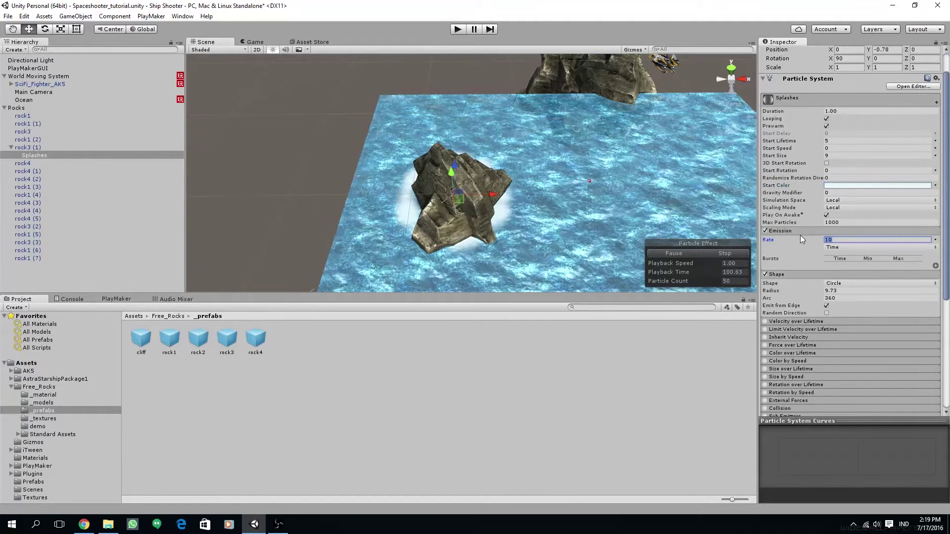
type("25")
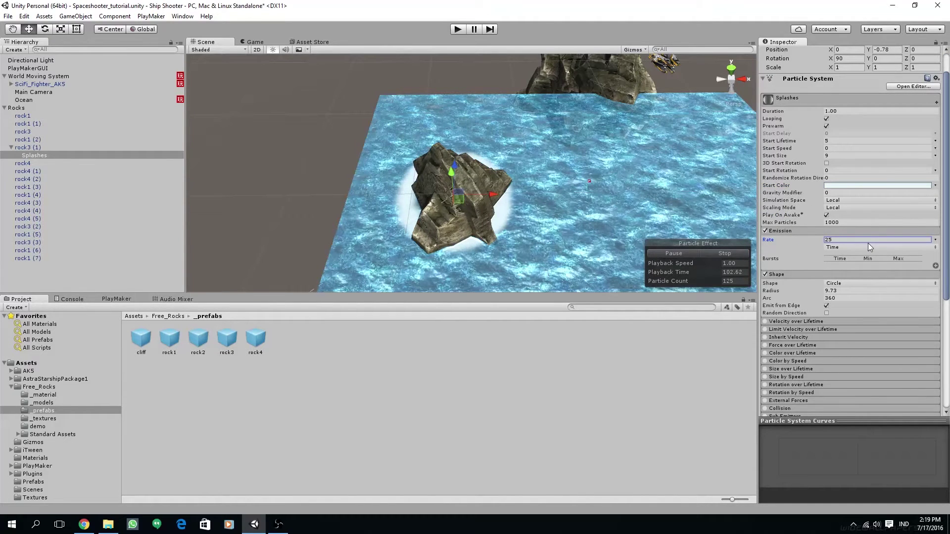
left_click(847, 246)
left_click(847, 241)
type("15")
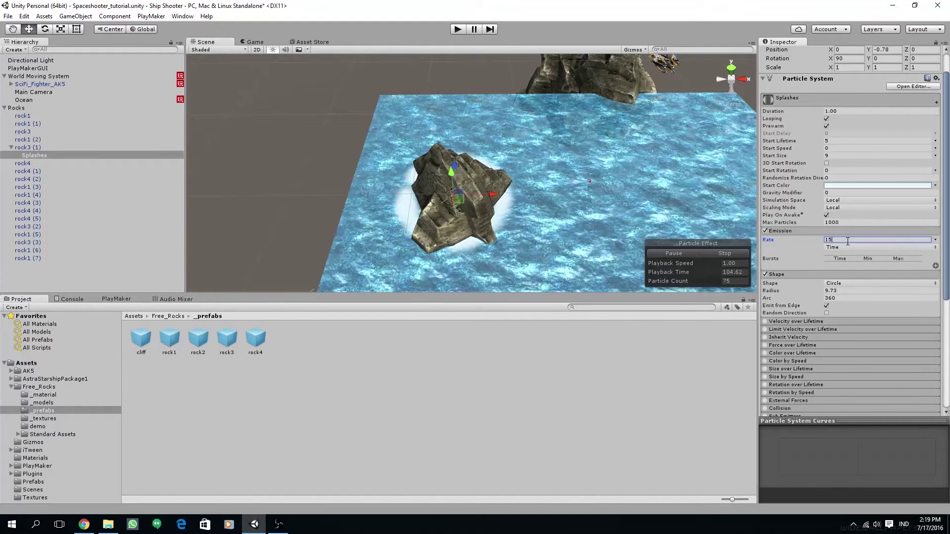
mouse_move(602, 229)
left_mouse_down("alt")
mouse_move(644, 228)
mouse_move(613, 229)
left_mouse_up("alt")
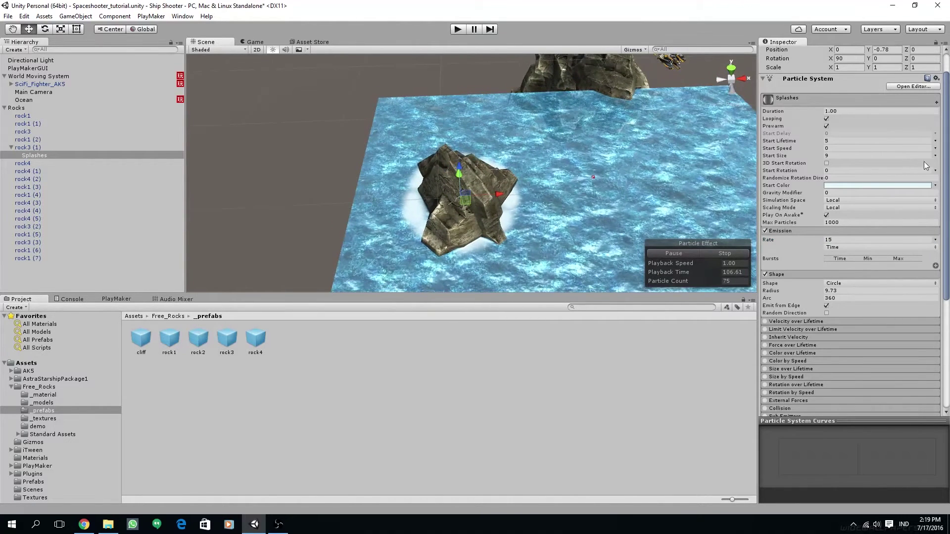
Step: Make the Splashes particles' Start Size Random Between Two Constants, ranging from 9 to 12
left_click(935, 157)
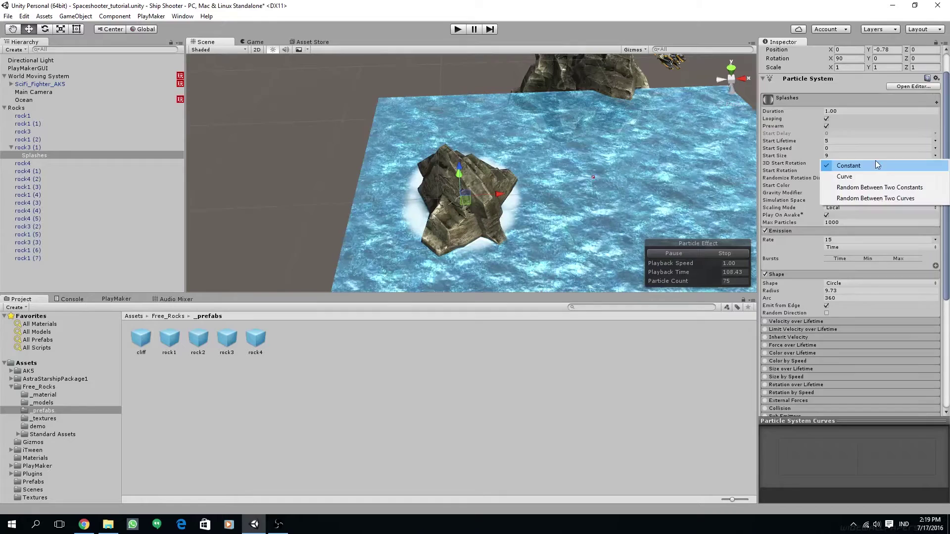
left_click(878, 189)
left_click(847, 156)
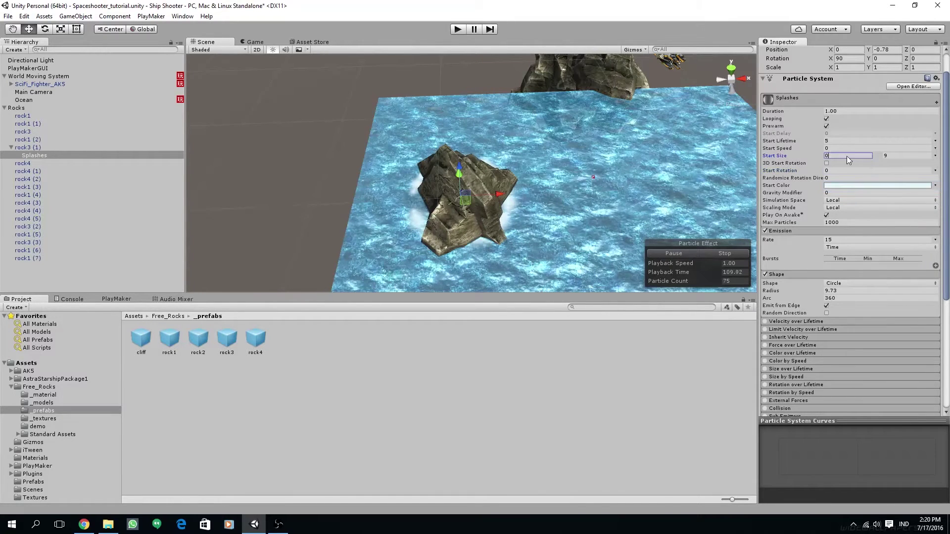
type("9")
left_click(893, 156)
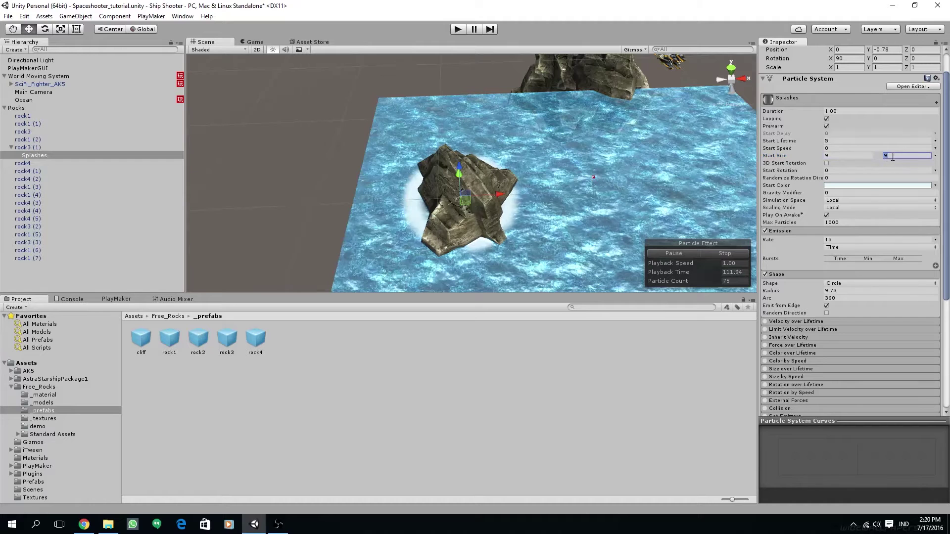
type("12")
left_click_drag(452, 227, 495, 173, "alt")
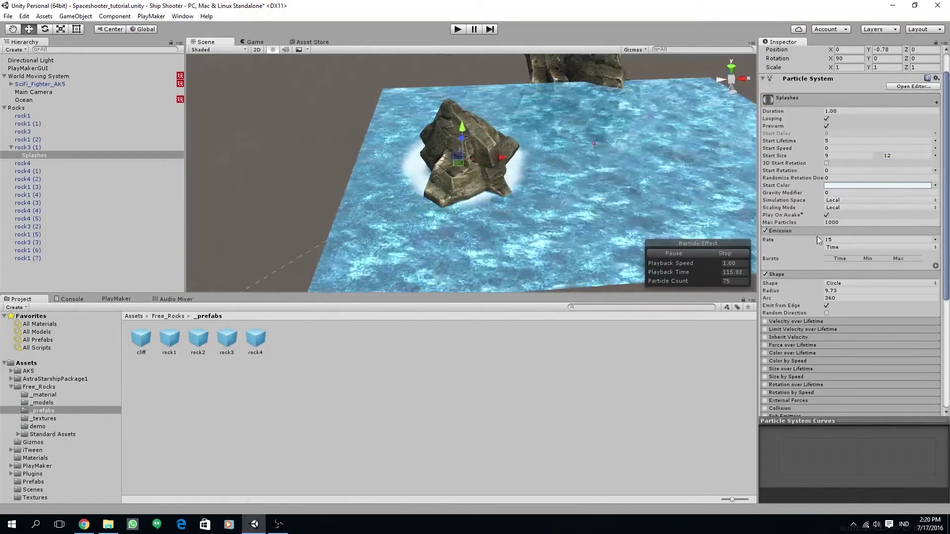
Step: Lower the alpha of the Splashes particles' Start Color to about 39 for more transparent foam
scroll(817, 236, "down", 3)
scroll(859, 262, "up", 3)
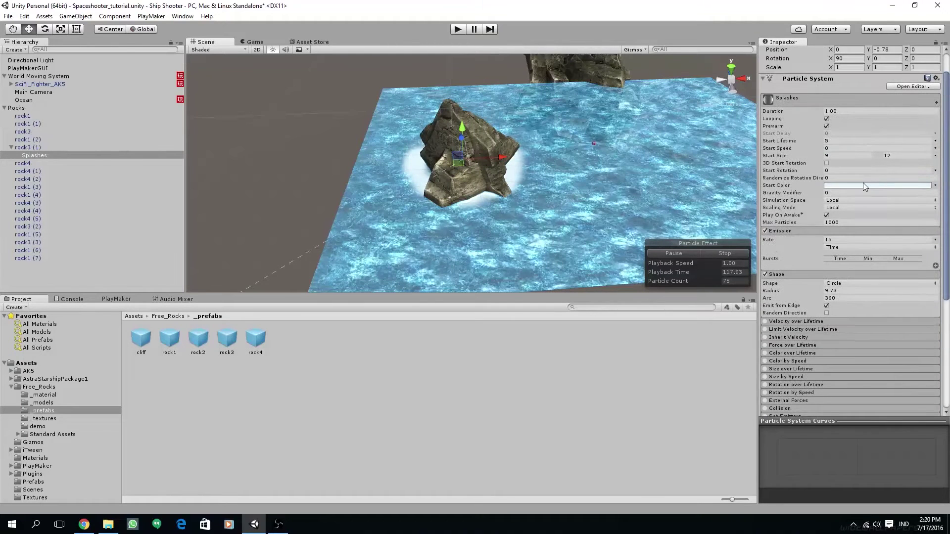
left_click(863, 184)
left_click(109, 174)
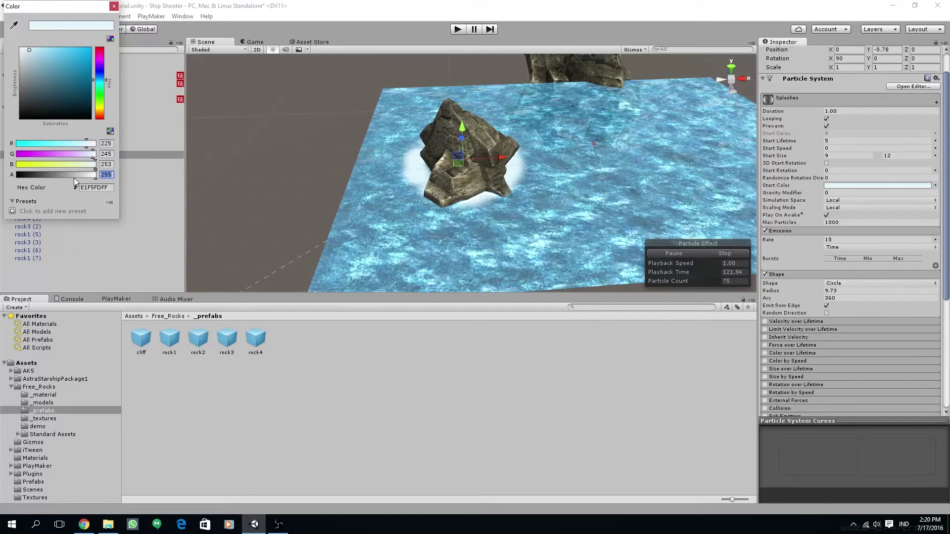
left_click_drag(75, 178, 26, 177)
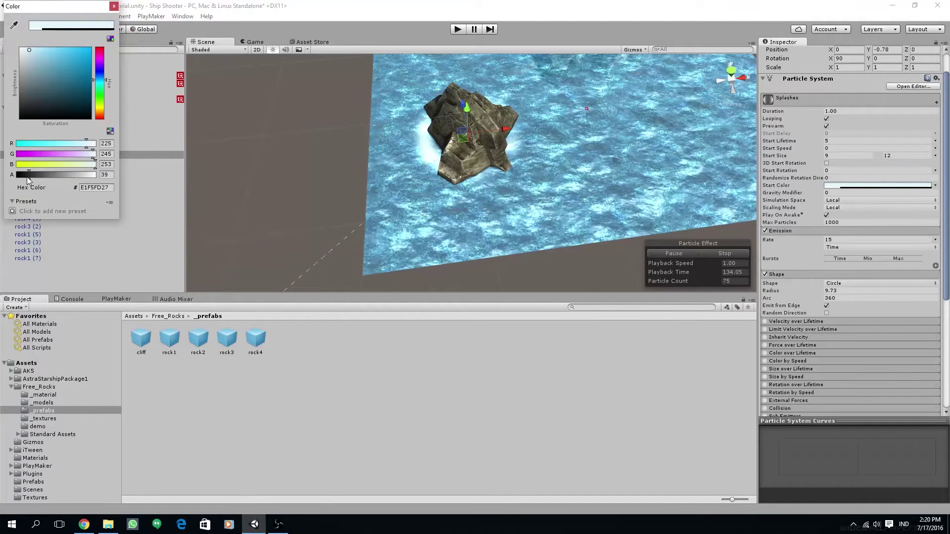
left_click_drag(440, 181, 589, 193, "alt")
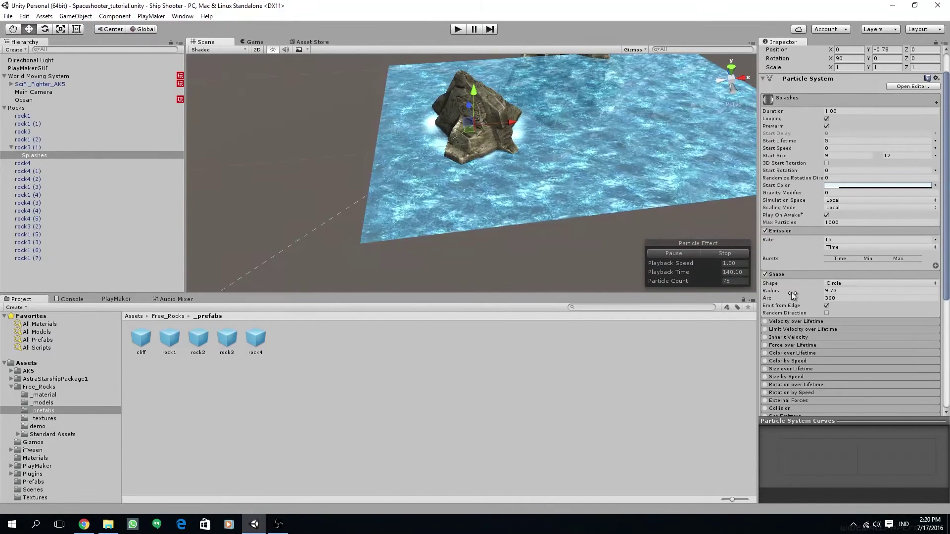
Step: Review the Splashes Renderer settings, keeping Horizontal Billboard as the Render Mode and checking Order in Layer
scroll(788, 229, "down", 3)
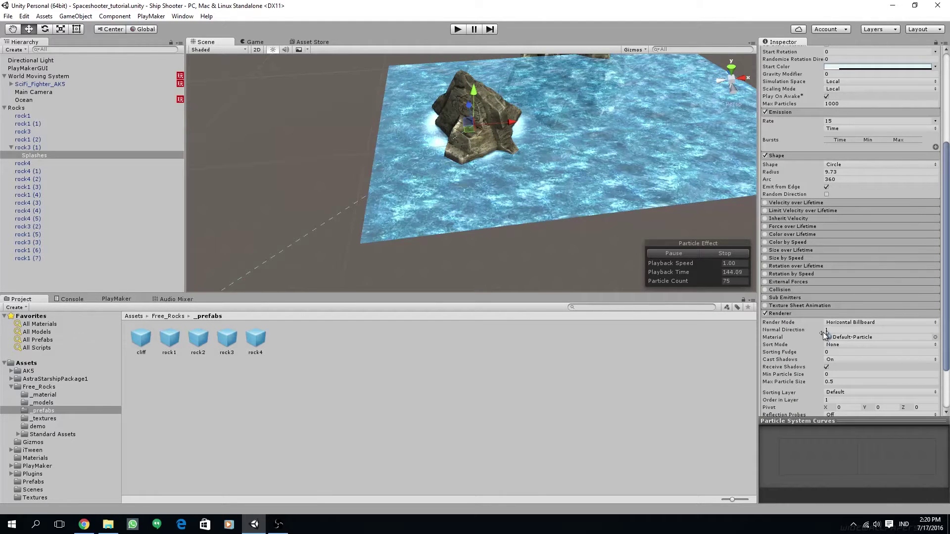
scroll(793, 313, "down", 2)
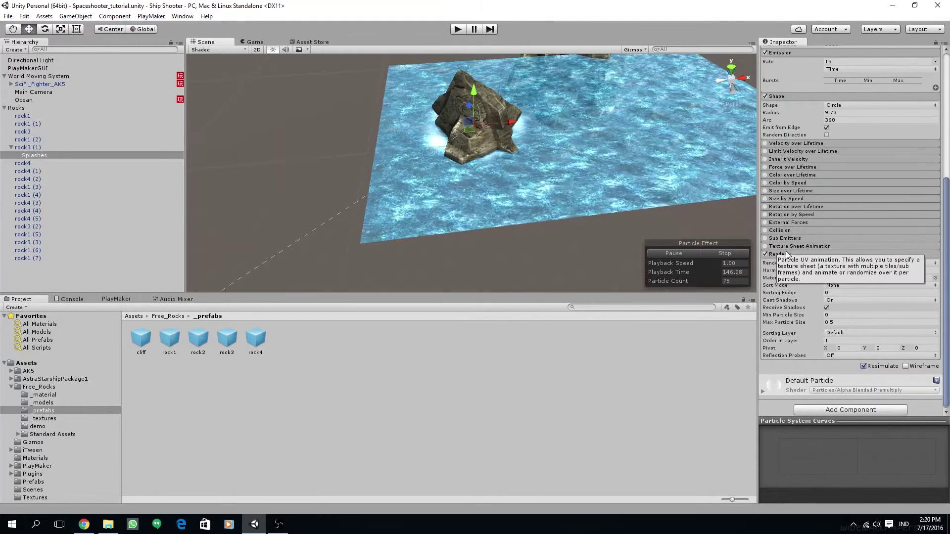
left_click(856, 264)
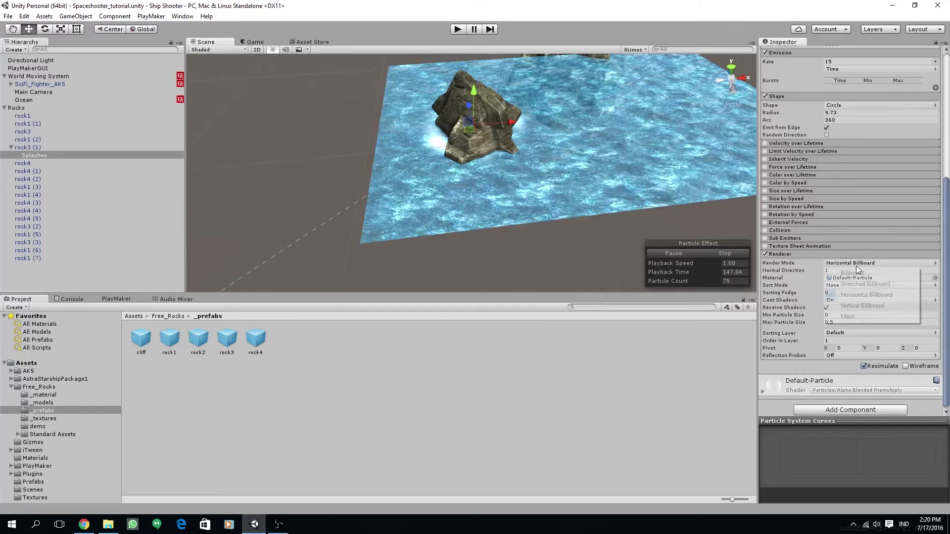
left_click(862, 297)
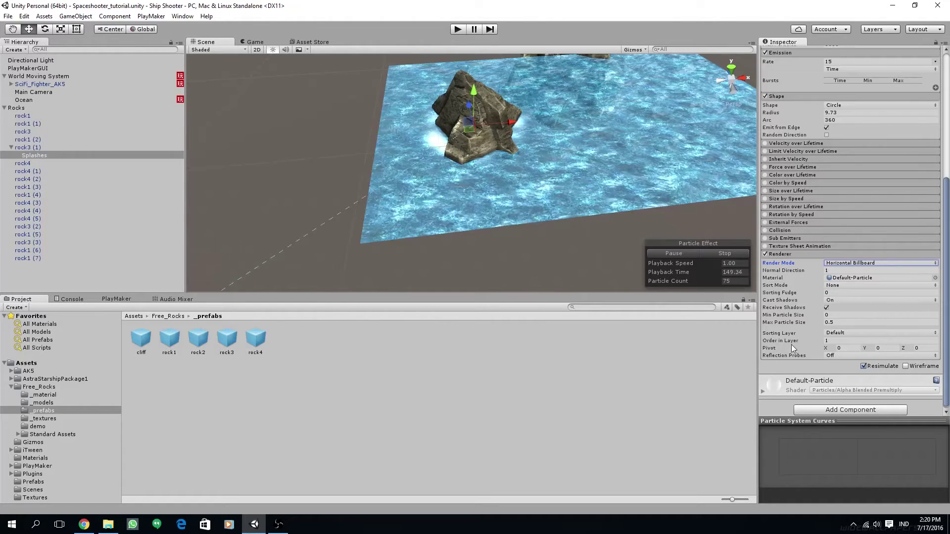
left_click(832, 341)
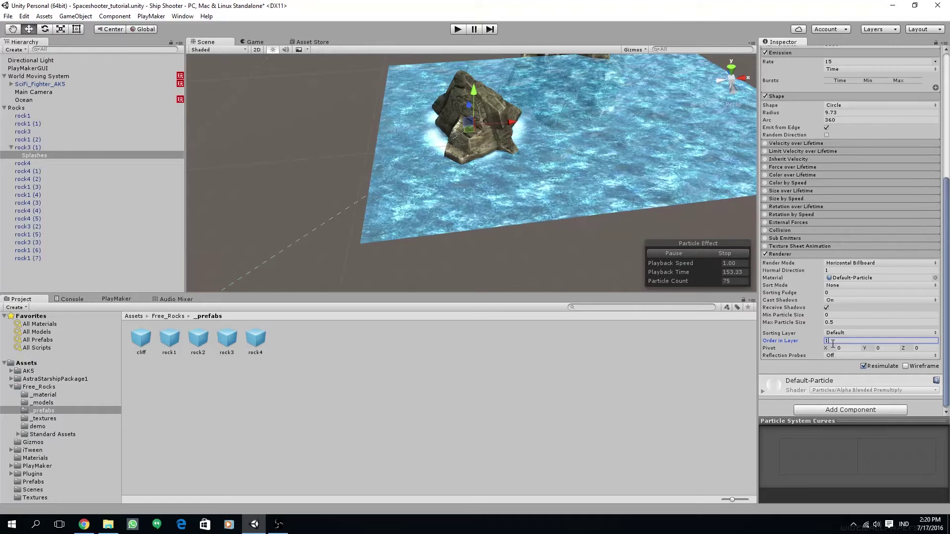
Step: Preview the foam ring around rock3 (1) from the game camera and return to the scene
left_click_drag(530, 144, 527, 180, "alt")
left_click(255, 43)
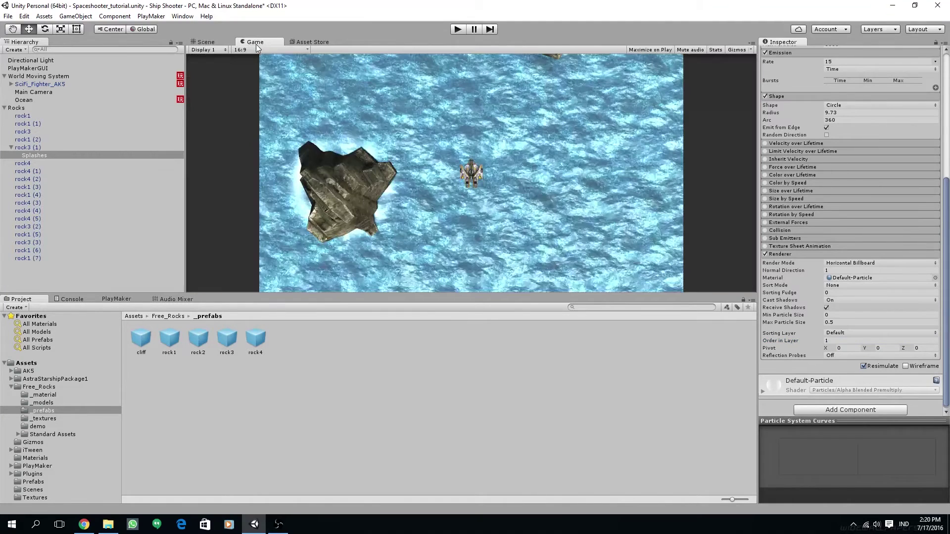
left_click(221, 39)
Step: Duplicate the Splashes particle system and make the copy a child of rock1
scroll(461, 184, "down", 3)
left_click(30, 155)
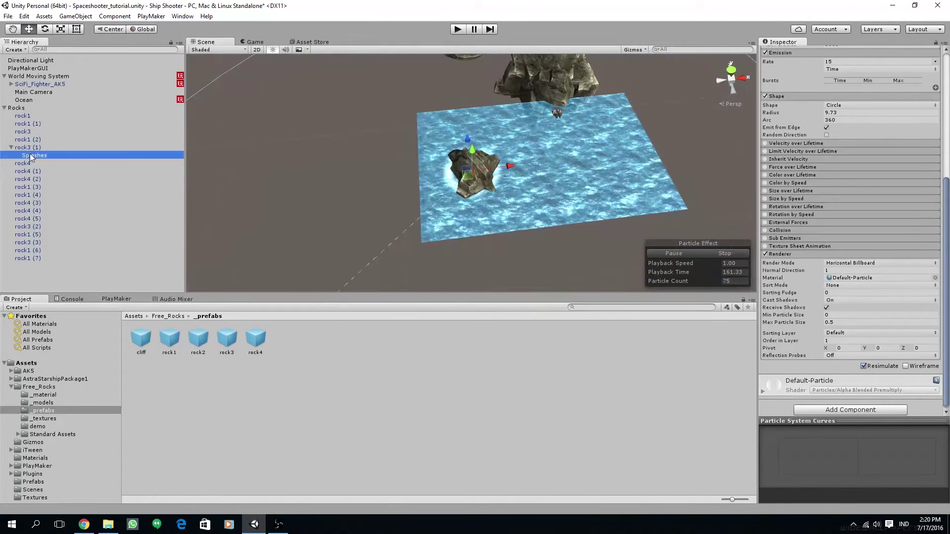
key("ctrl+d")
left_click_drag(34, 161, 30, 117)
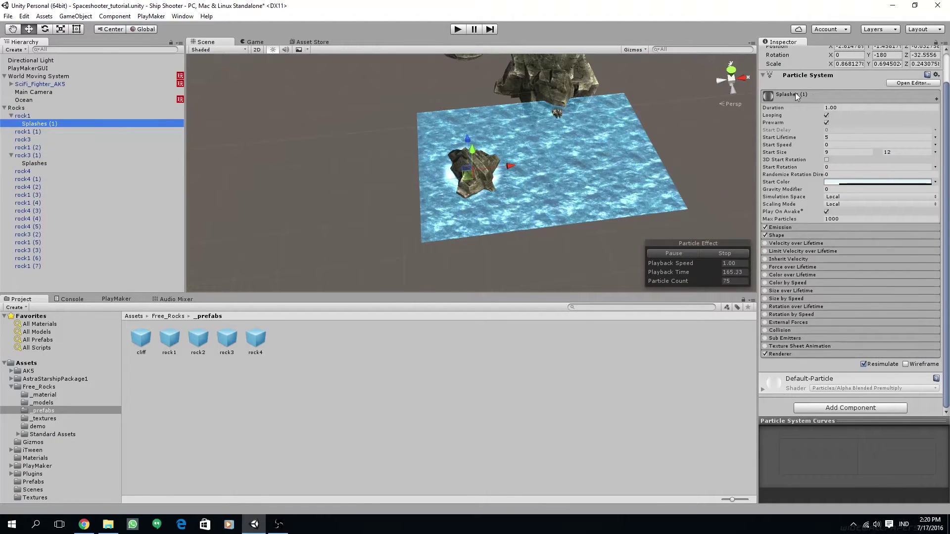
Step: Set the X and Z Position of Splashes (1) to 0 to align it with rock1
scroll(874, 55, "up", 2)
left_click(854, 80)
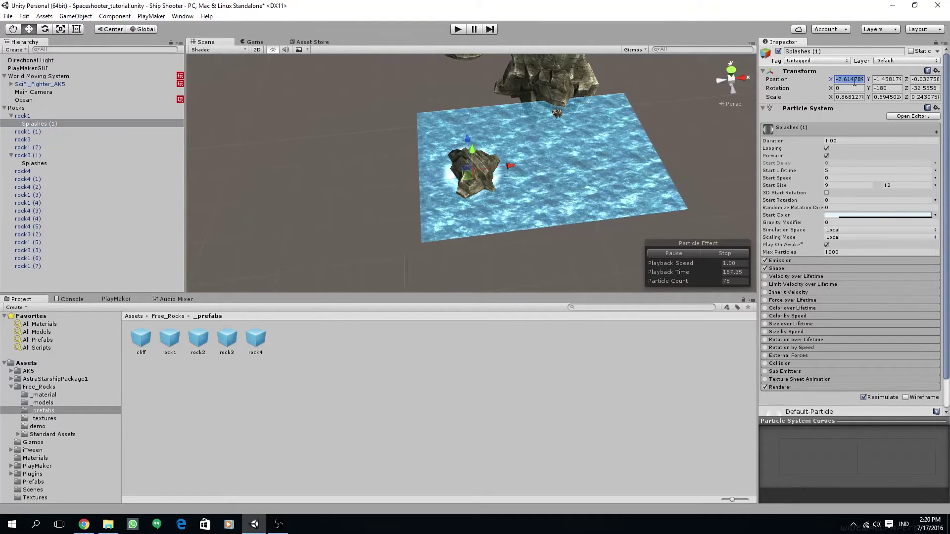
type("0")
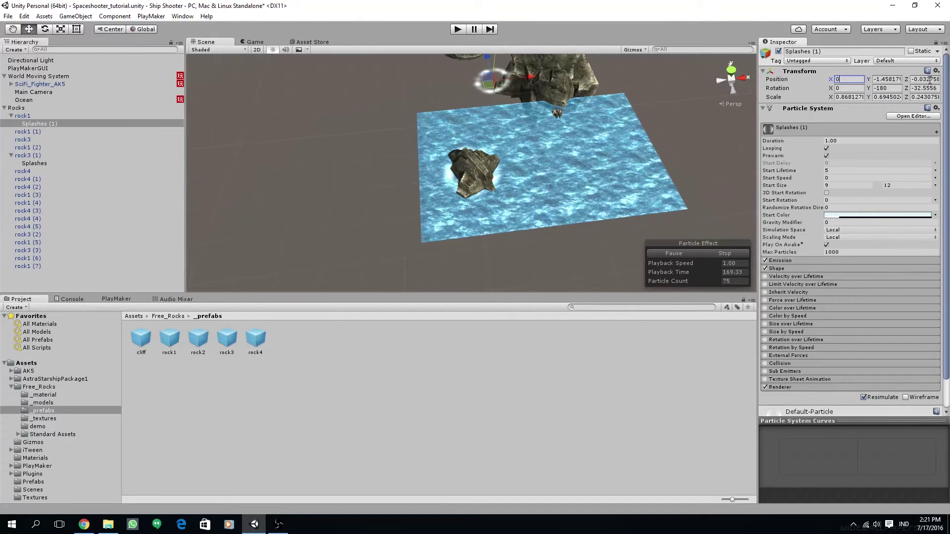
left_click(931, 79)
type("0")
middle_click_drag(653, 99, 636, 162)
Step: Set the Y Position of Splashes (1) to 0 so it is centred on rock1
left_click_drag(539, 199, 457, 190, "alt")
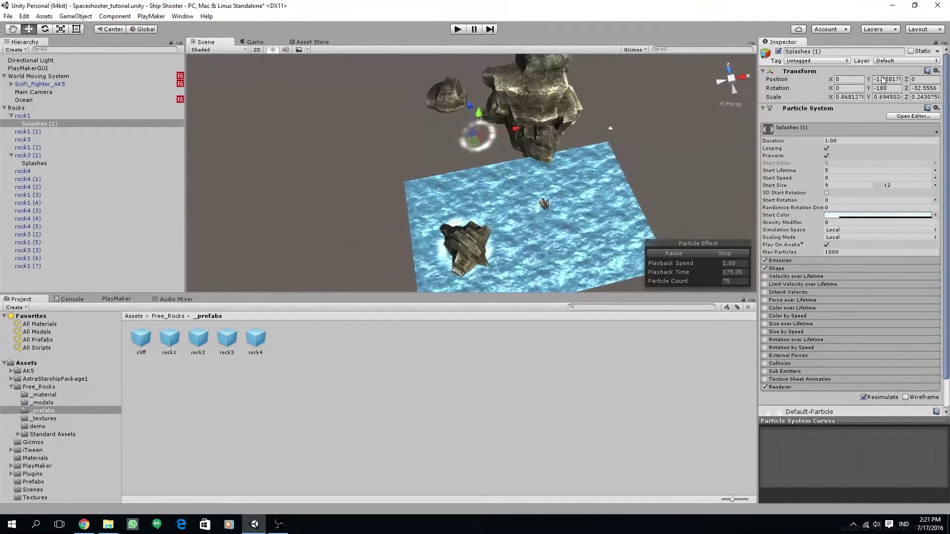
left_click(889, 79)
left_click(887, 80)
type("0")
double_click(887, 79)
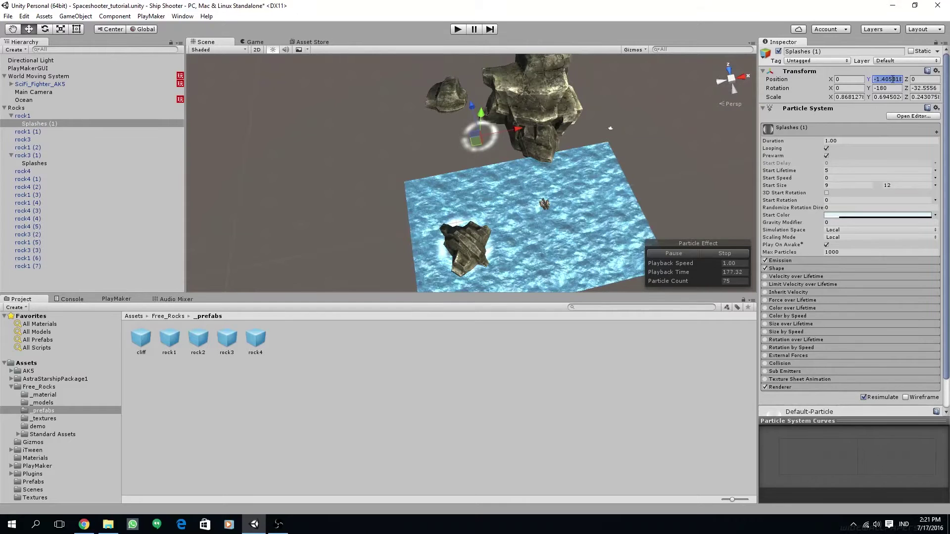
type("0")
left_click_drag(592, 121, 502, 272, "alt")
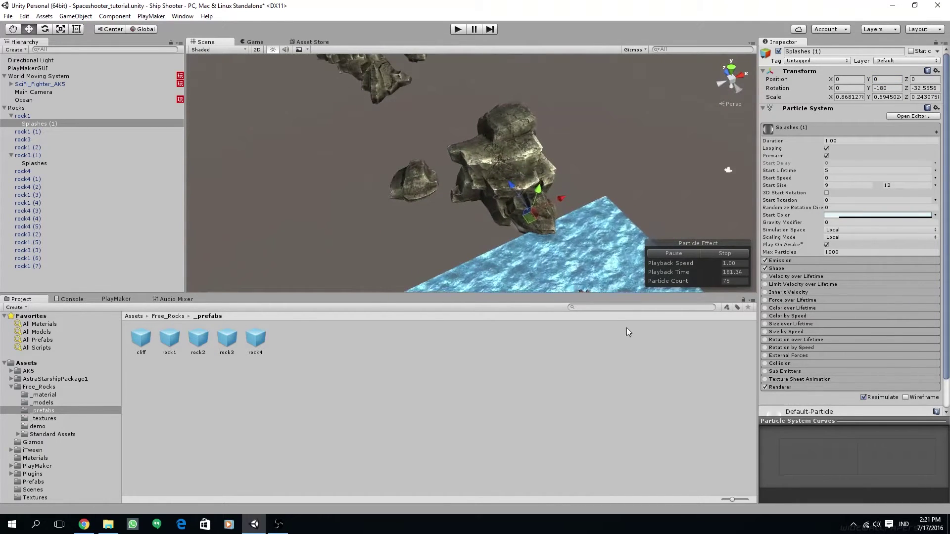
Step: Increase the circle emitter's Radius of Splashes (1) to about 13.8 so the foam surrounds rock1
left_click(793, 269)
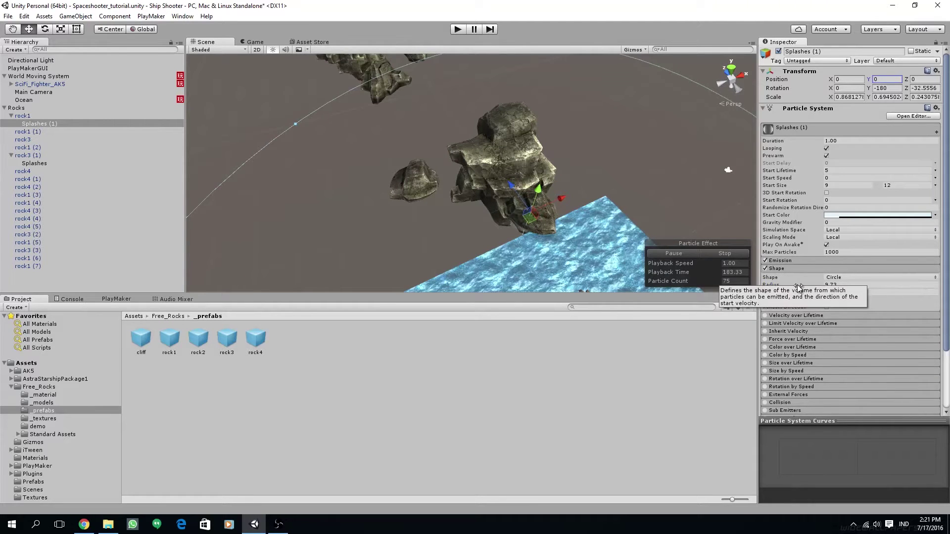
left_click(817, 286)
left_click_drag(818, 286, 820, 285)
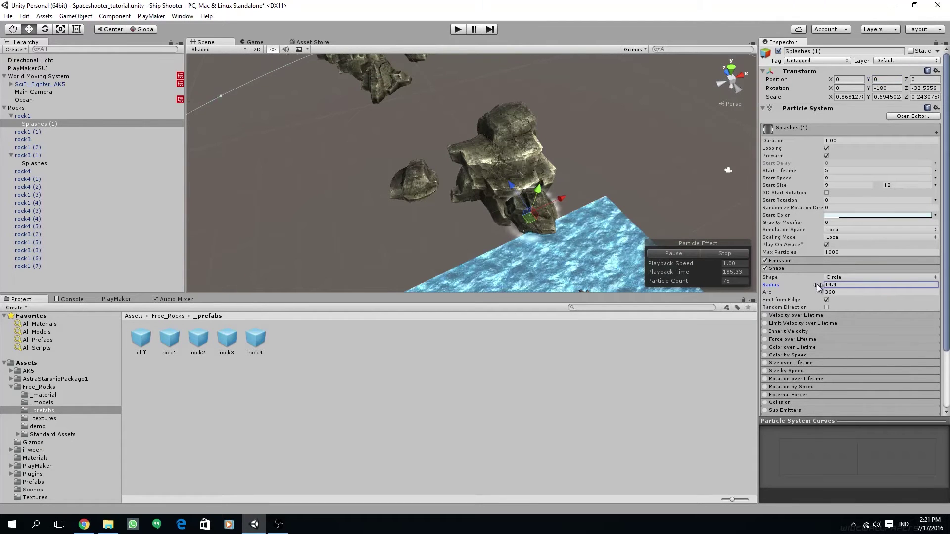
left_click_drag(704, 239, 525, 248, "alt")
middle_click_drag(534, 232, 547, 200)
scroll(543, 205, "down", 7)
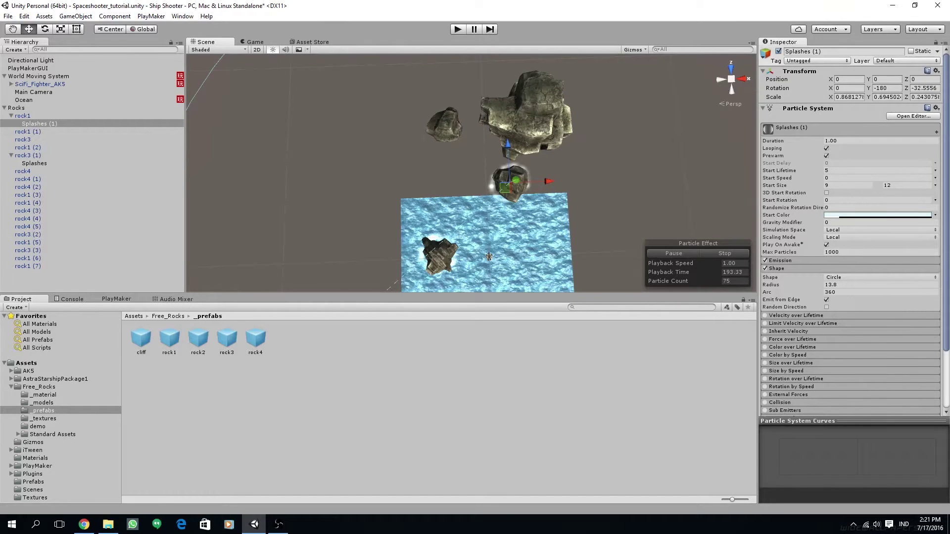
scroll(497, 205, "up", 1)
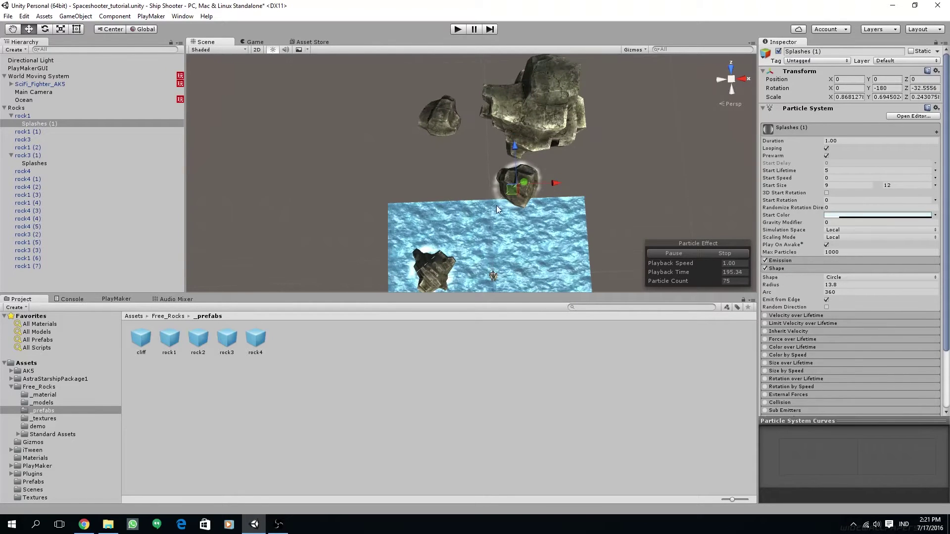
left_click_drag(522, 112, 544, 133, "alt")
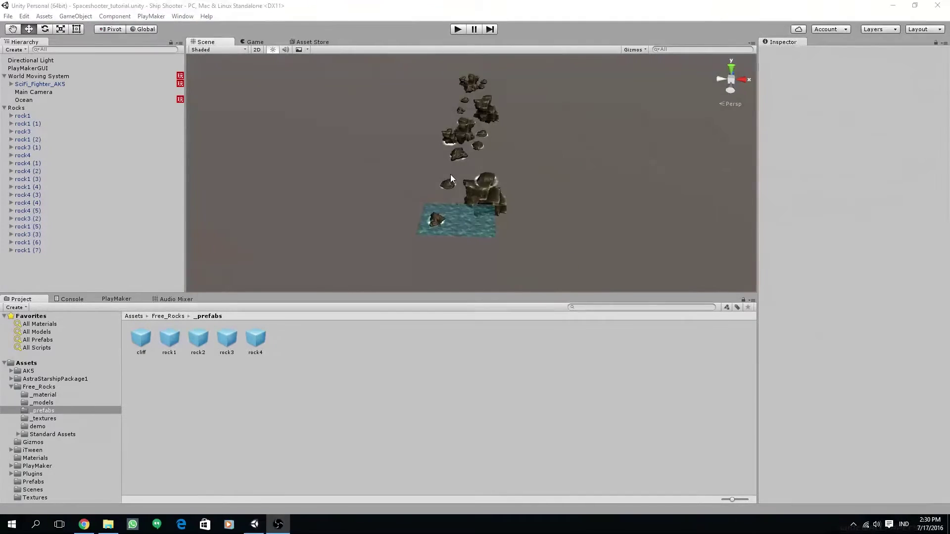
Step: Examine the splash rings around all the rocks and the particle child under rock4 (1)
left_click_drag(450, 174, 530, 186, "alt")
scroll(562, 259, "down", 4)
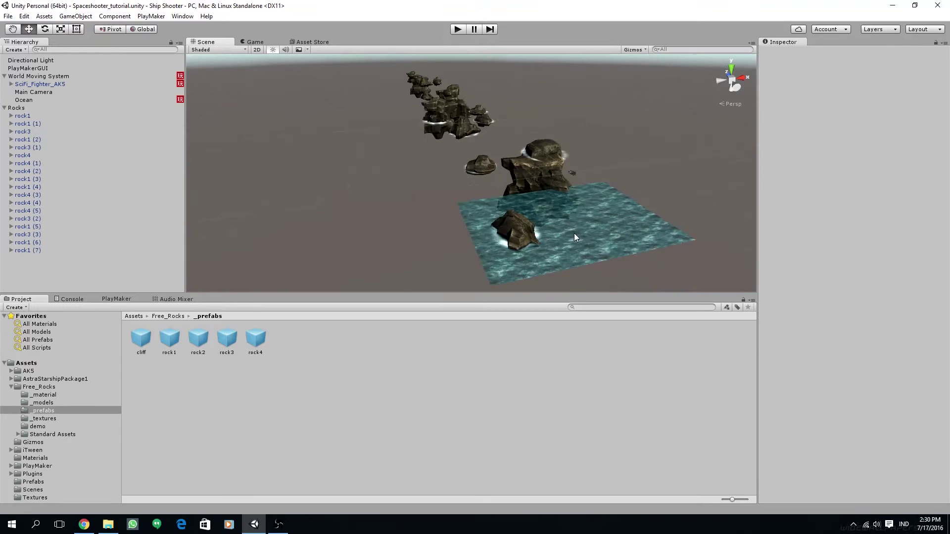
left_click(11, 163)
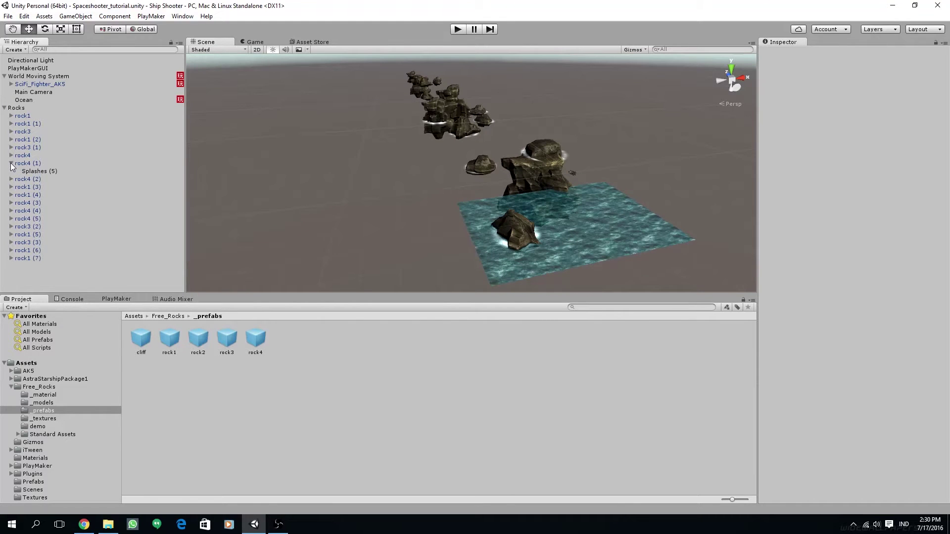
left_click(11, 163)
Step: Play-test the game to check the splashes around the rocks, and stop it
left_click_drag(302, 174, 456, 51, "alt")
left_click(456, 32)
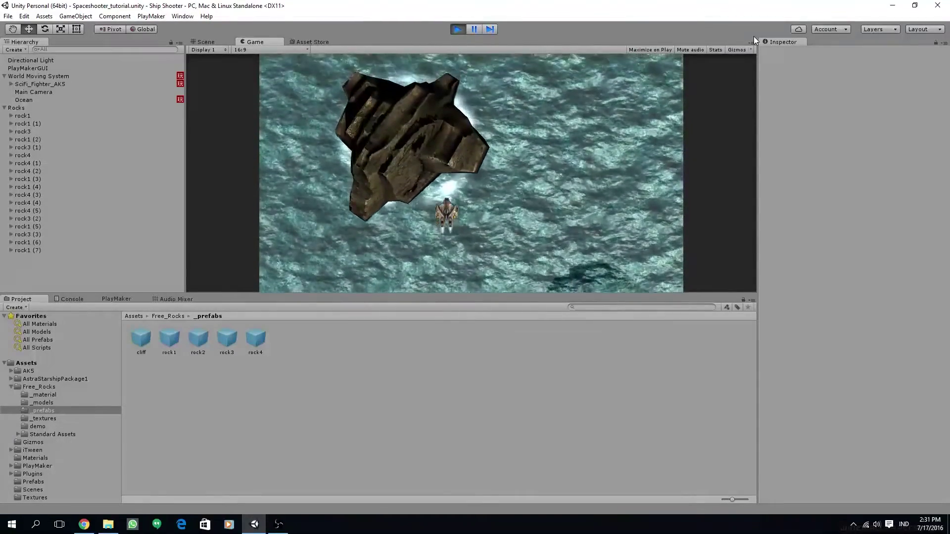
key("ctrl+p")
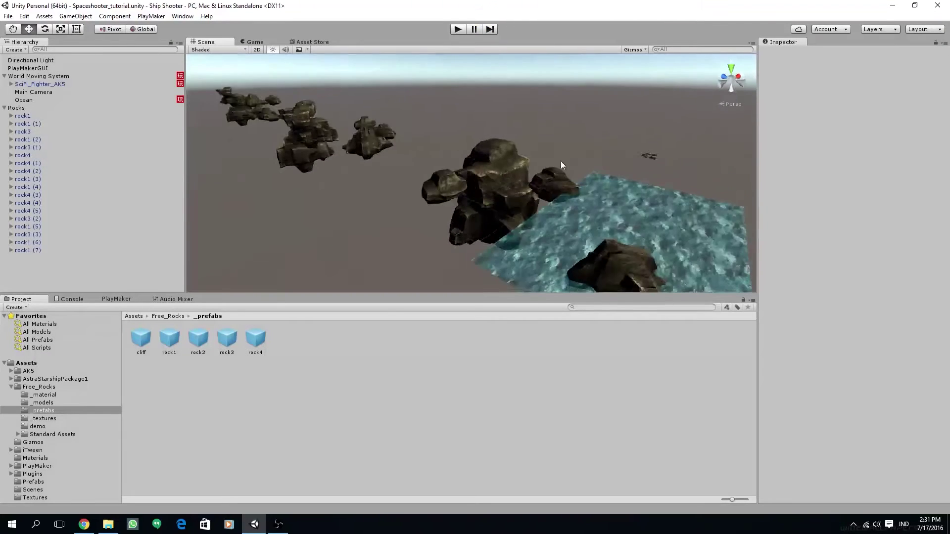
Step: Collapse the Rocks group in the hierarchy
mouse_move(560, 161)
middle_mouse_down()
mouse_move(521, 193)
mouse_move(492, 172)
mouse_move(578, 156)
mouse_move(545, 171)
middle_mouse_up()
scroll(521, 192, "up", 3)
scroll(544, 171, "down", 3)
middle_click_drag(436, 188, 487, 174)
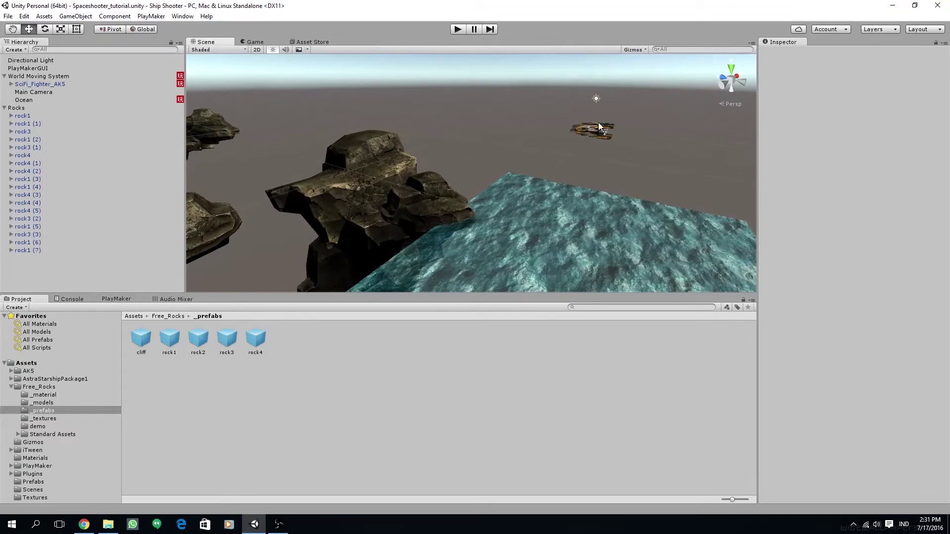
left_click(5, 108)
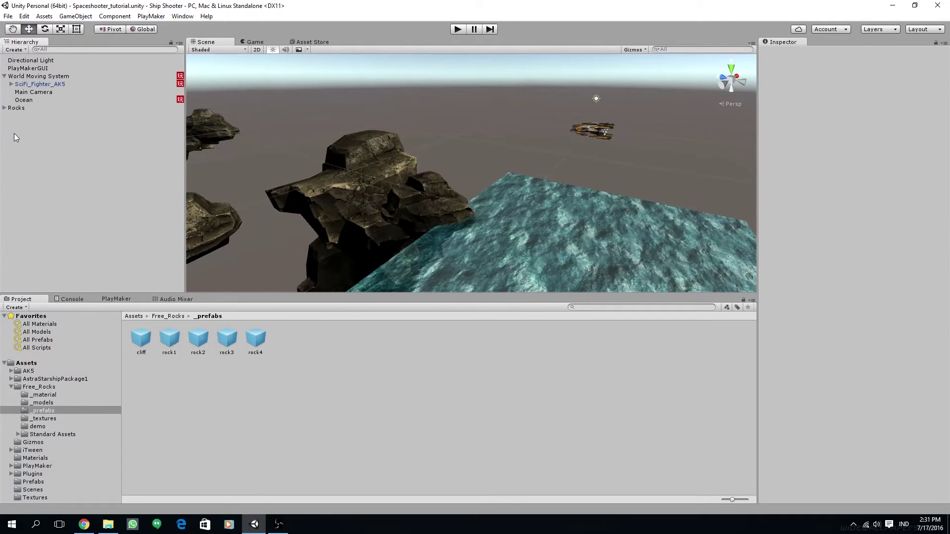
middle_click_drag(283, 157, 484, 172)
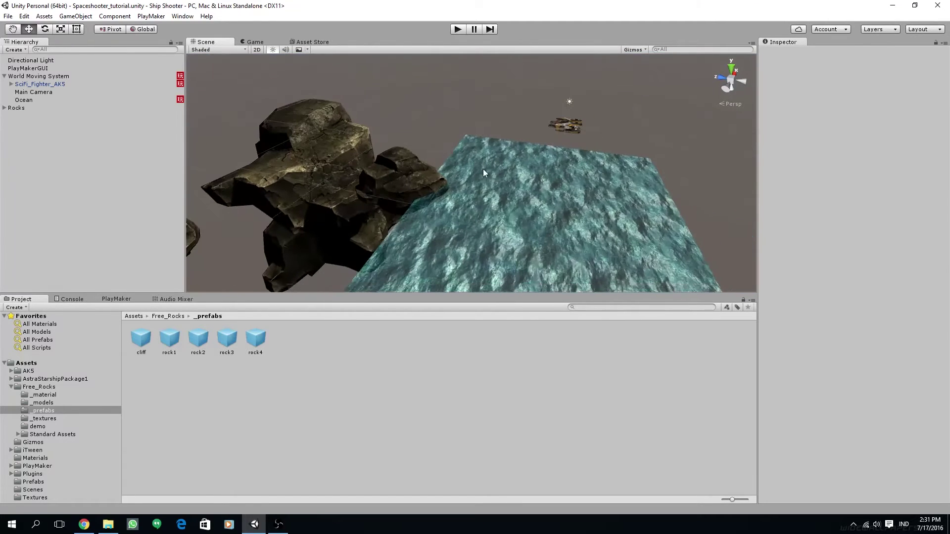
Step: Create an empty game object named Shot Position and parent it to SciFi_Fighter_AK5
right_click(63, 159)
left_click(99, 241)
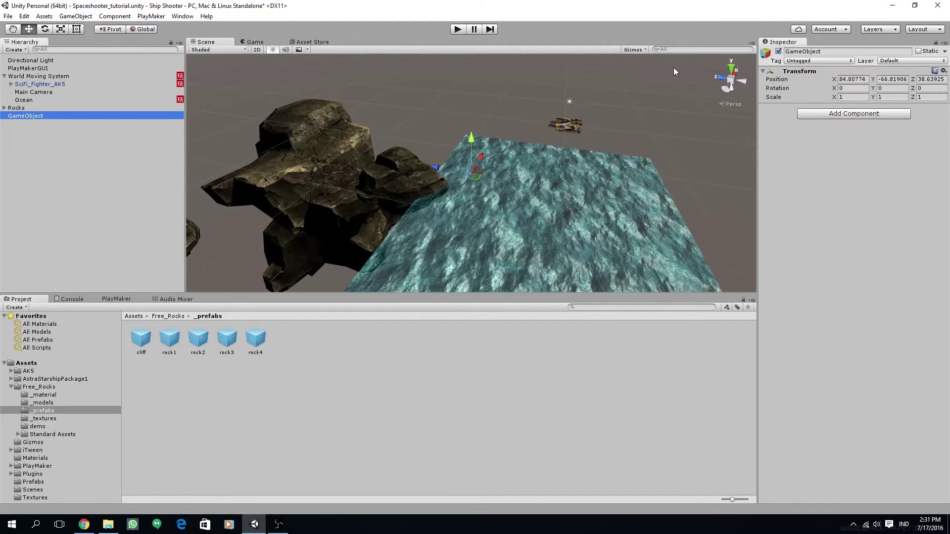
left_click(839, 51)
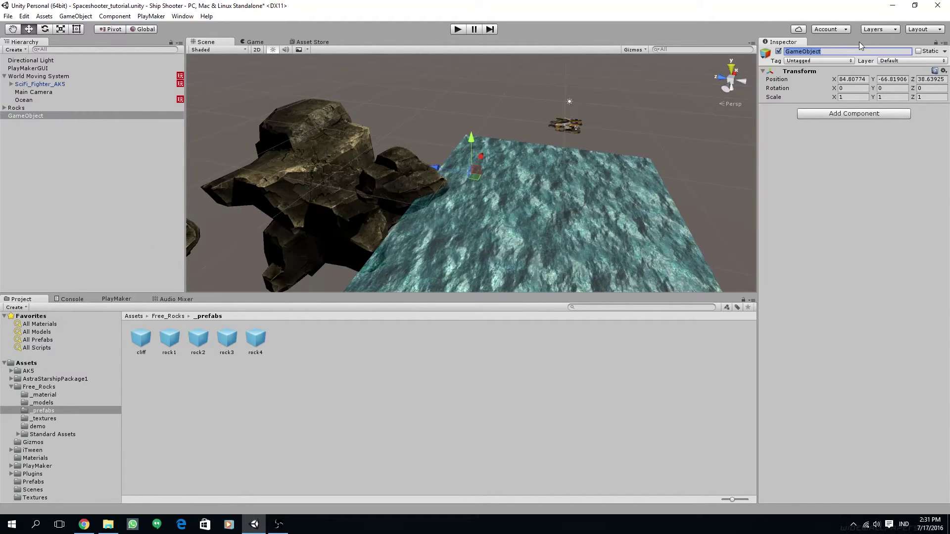
type("Shot Position")
left_click_drag(11, 117, 17, 85)
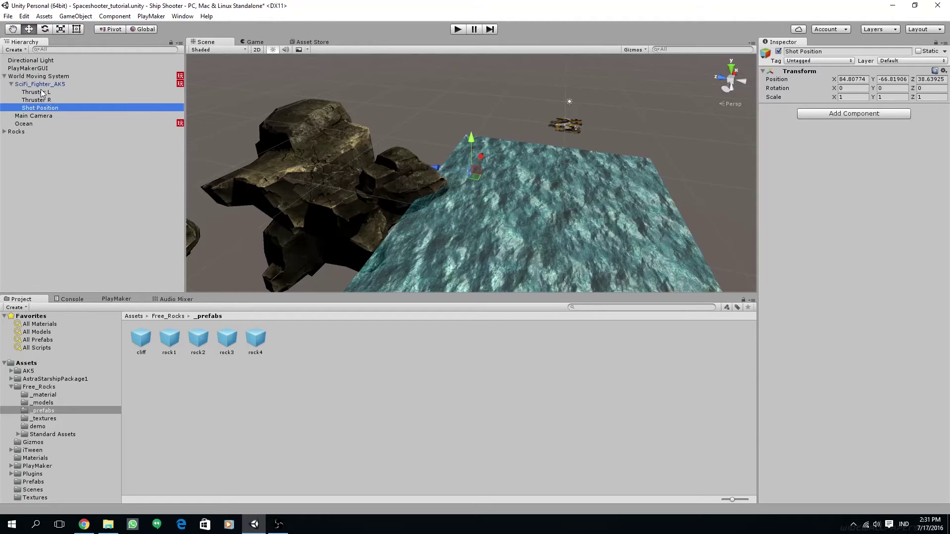
Step: Set Shot Position's X, Y and Z Position to 0 so it is centred on the fighter
left_click_drag(602, 147, 659, 183, "alt")
left_click(633, 165)
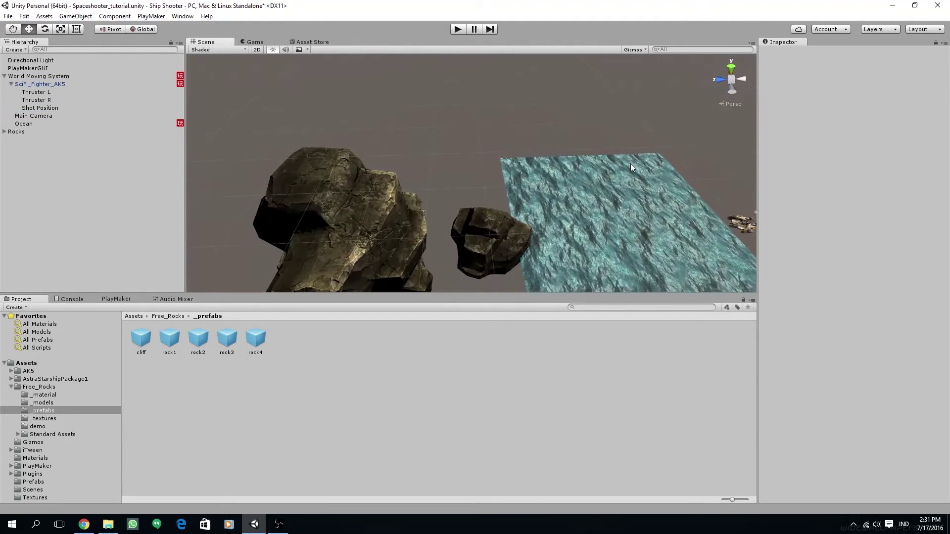
left_click(31, 107)
middle_click_drag(502, 177, 434, 149)
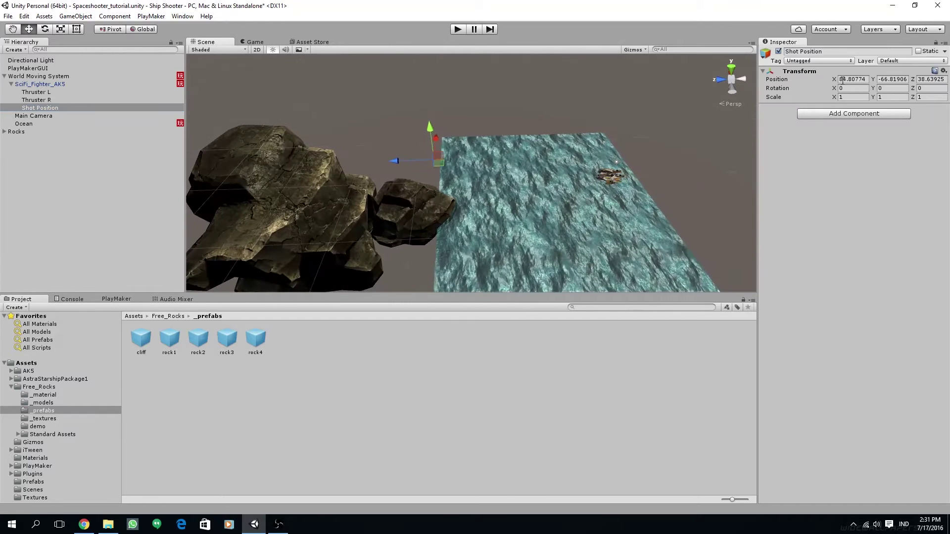
left_click(842, 79)
type("0")
left_click(891, 79)
type("0")
left_click(925, 80)
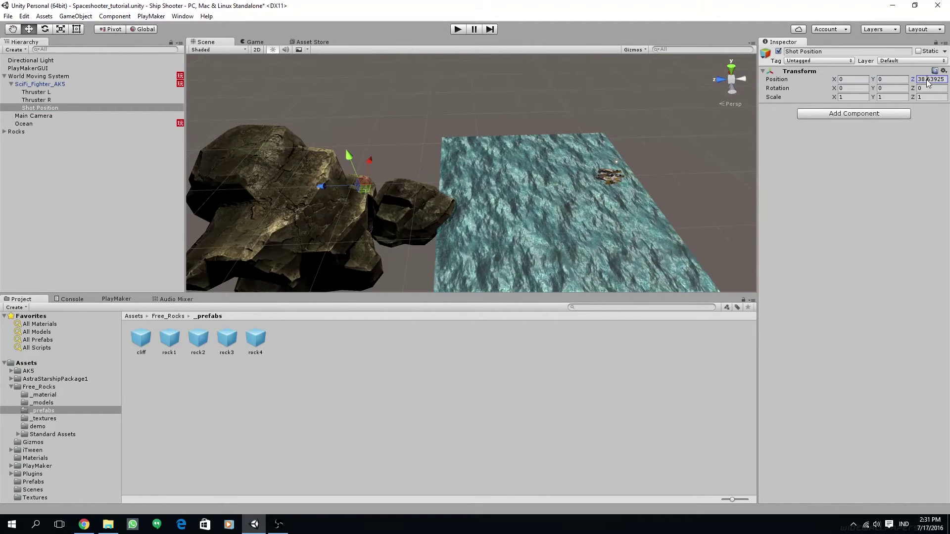
type("0")
Step: Move Shot Position forward along its Z axis to about 1.176, toward the fighter's nose
right_click(669, 160)
key("f")
scroll(504, 166, "up", 15)
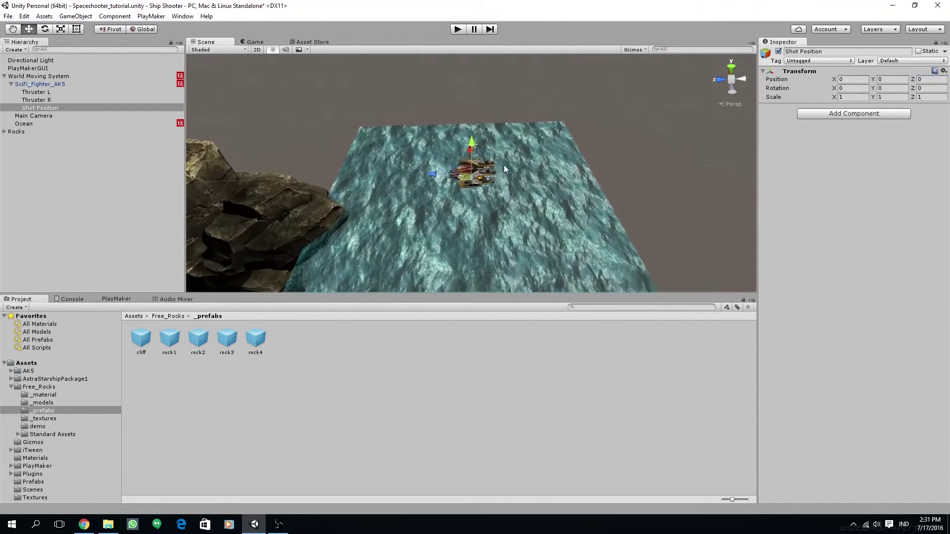
left_click_drag(495, 194, 600, 250, "alt")
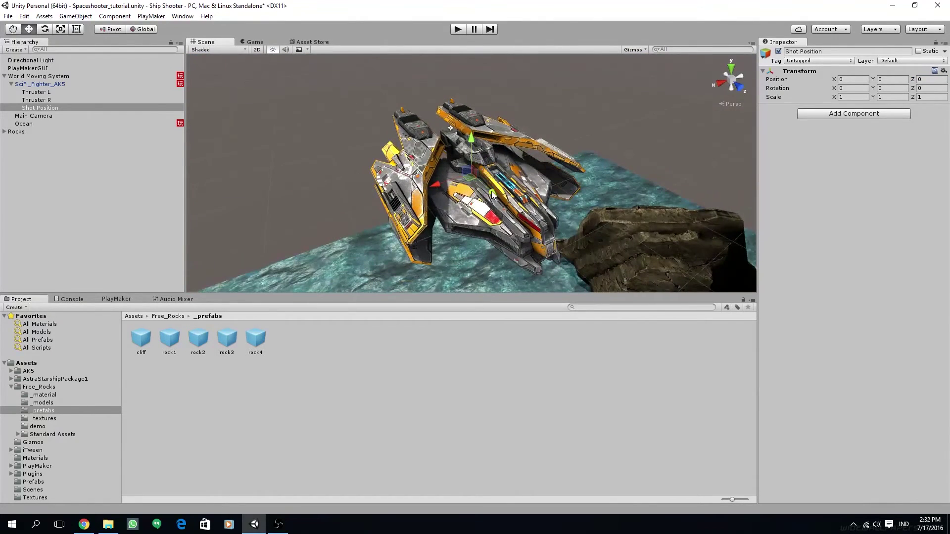
left_click_drag(491, 192, 516, 226)
left_click_drag(537, 183, 355, 140, "alt")
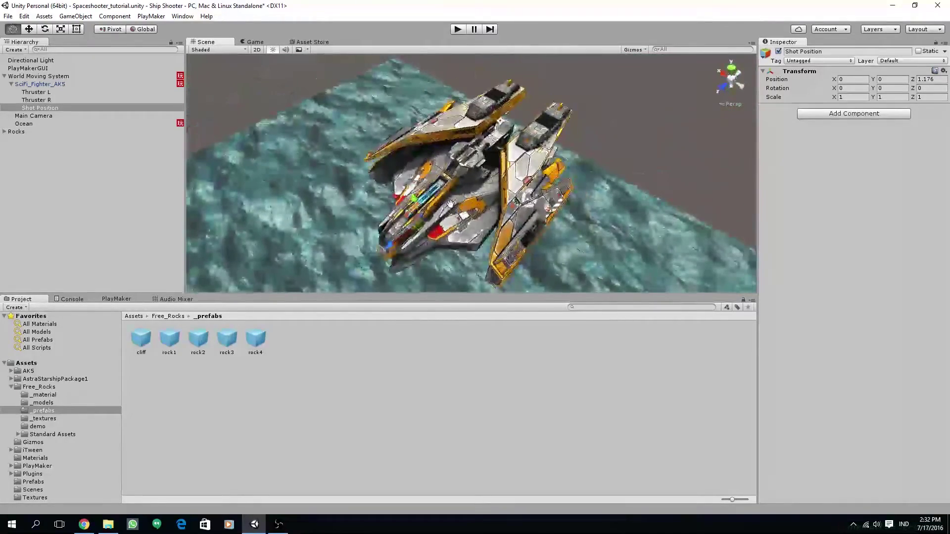
Step: Assign the teal label icon to Shot Position so its name shows in the scene
left_click(766, 54)
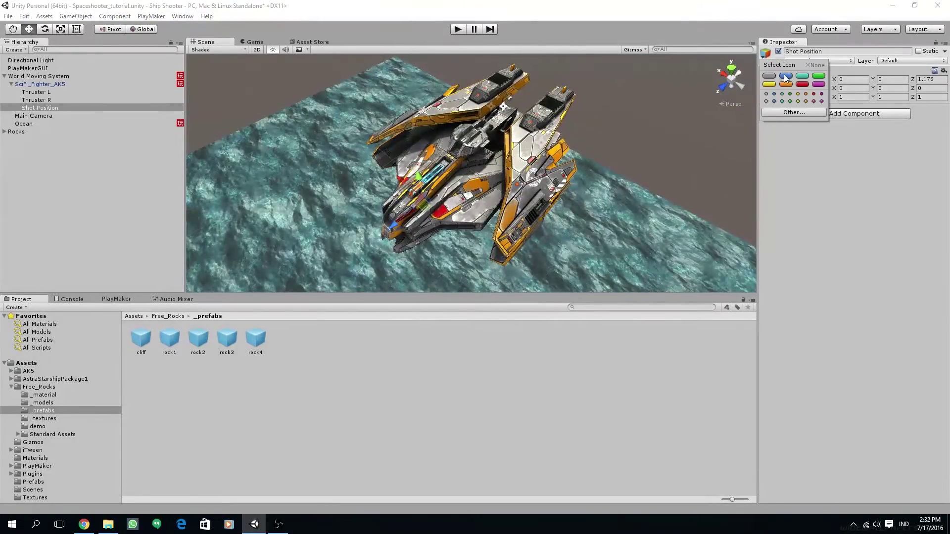
left_click(803, 76)
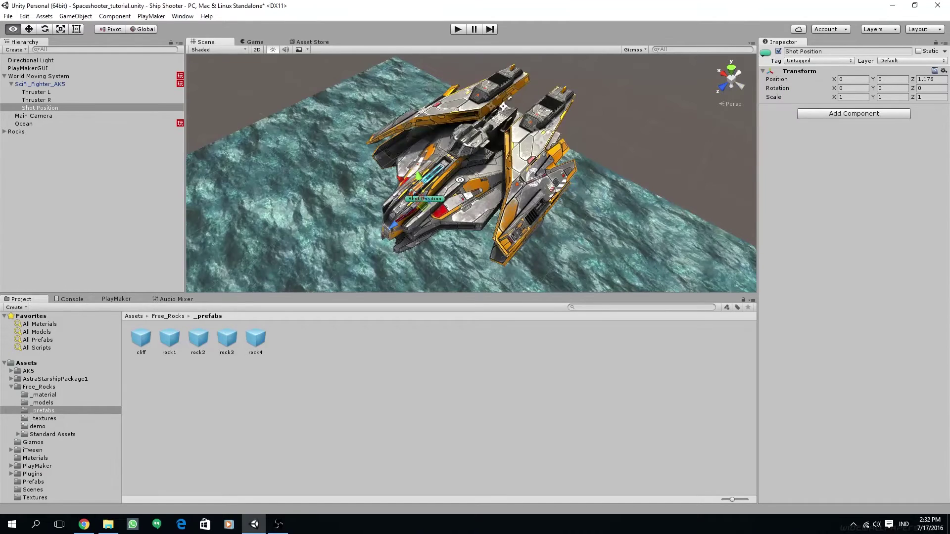
left_click_drag(460, 180, 526, 90, "alt")
left_click_drag(441, 221, 518, 197, "alt")
left_click_drag(433, 198, 557, 190, "alt")
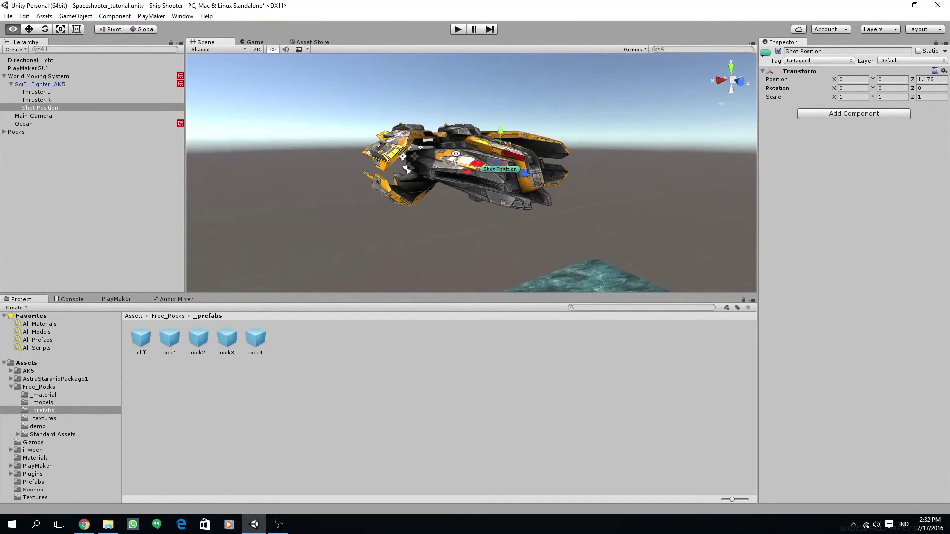
left_click_drag(455, 154, 307, 207, "alt")
Step: Duplicate Shot Position and rename the copy Standard Blaster
left_click(41, 109)
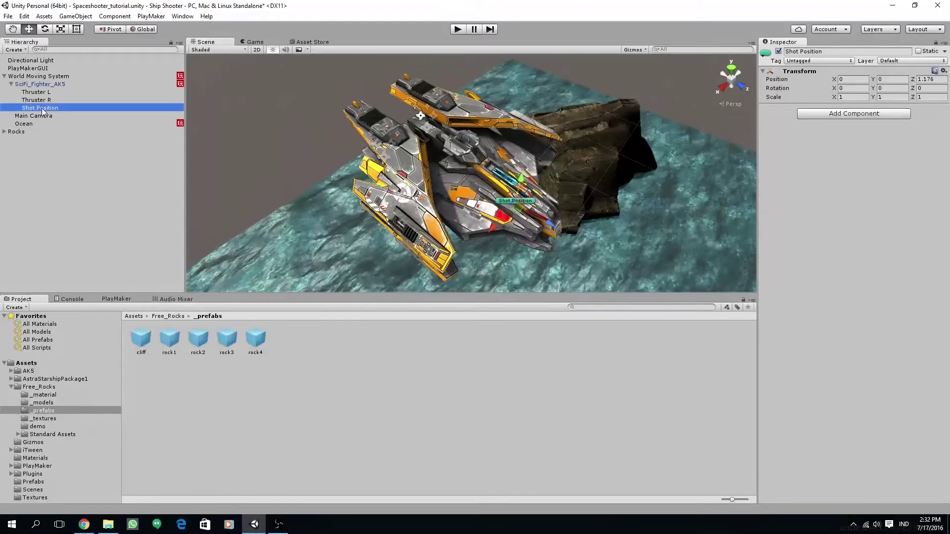
key("ctrl+d")
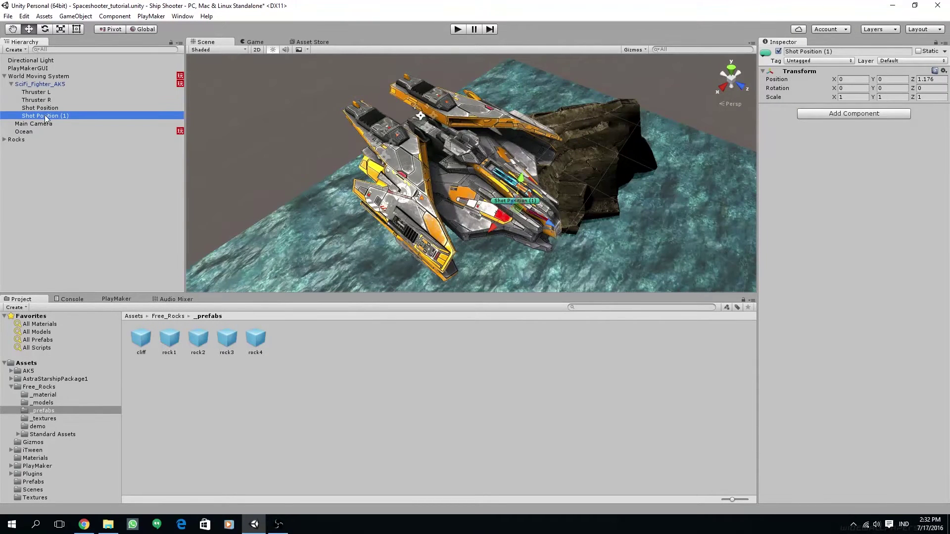
left_click(842, 52)
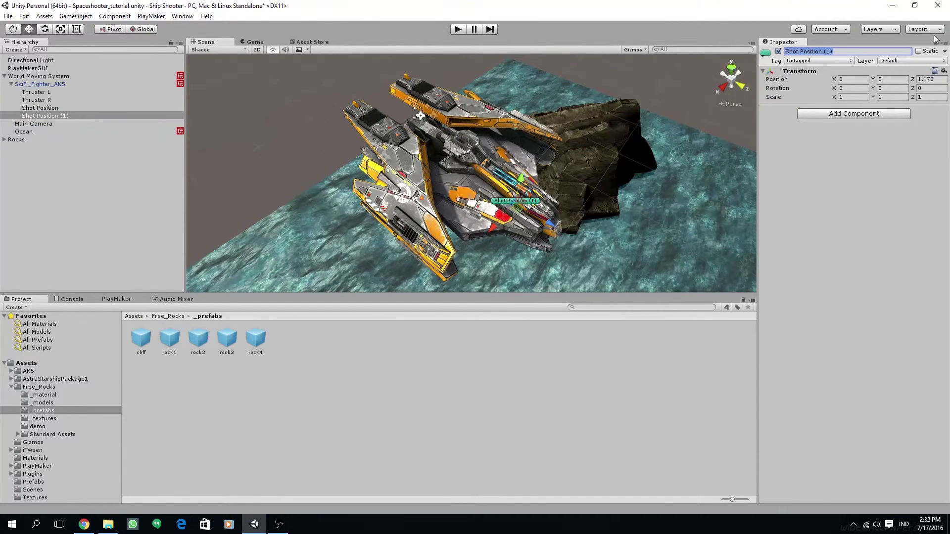
type("Blaster")
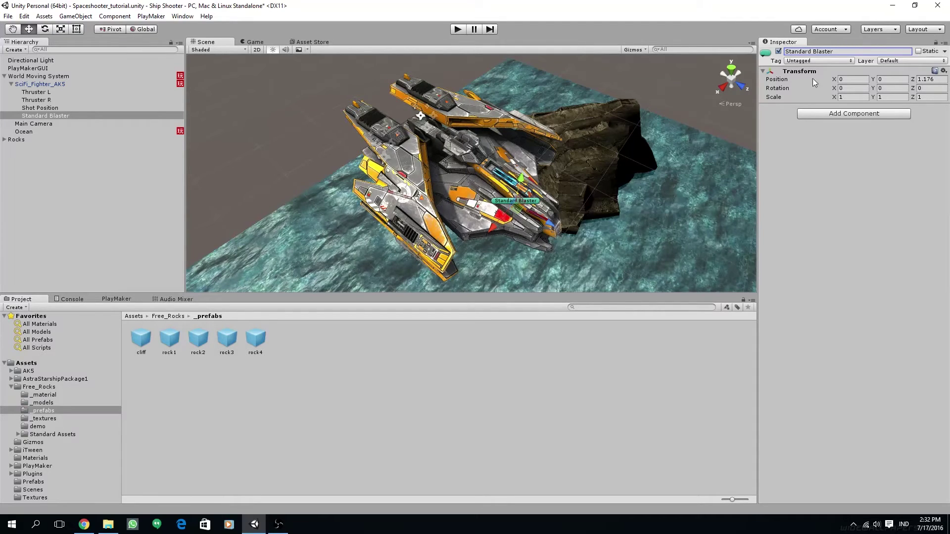
Step: Create an empty child under Standard Blaster and shift it sideways to X Position -0.88
left_click_drag(476, 210, 629, 108, "alt")
left_click_drag(609, 144, 448, 202, "alt")
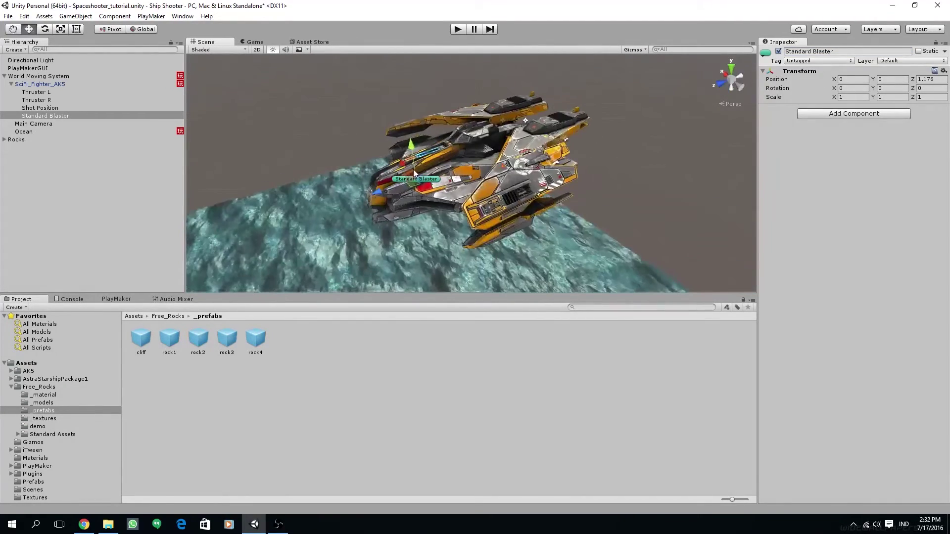
middle_click_drag(448, 202, 501, 201)
scroll(456, 203, "up", 4)
left_click_drag(500, 200, 519, 237, "alt")
scroll(456, 203, "up", 3)
scroll(555, 267, "down", 4)
right_click(62, 115)
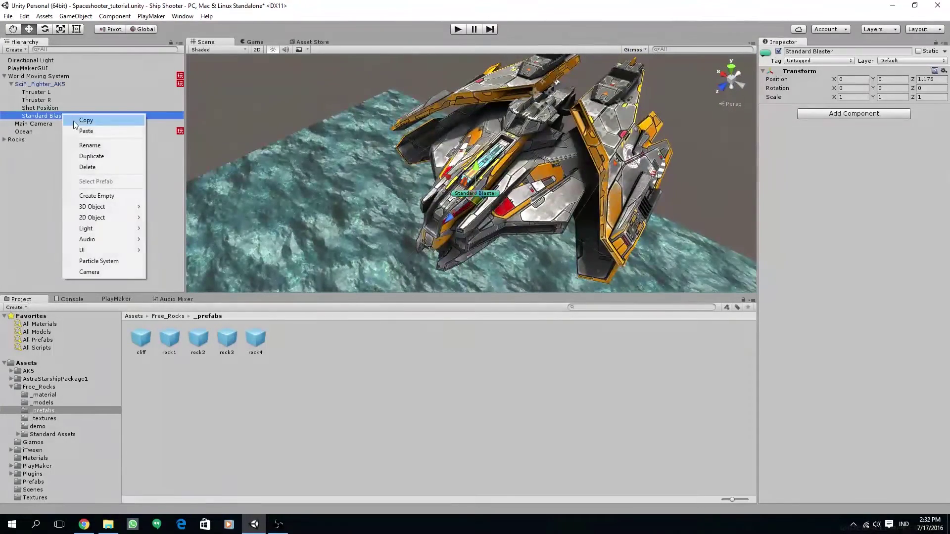
left_click(104, 195)
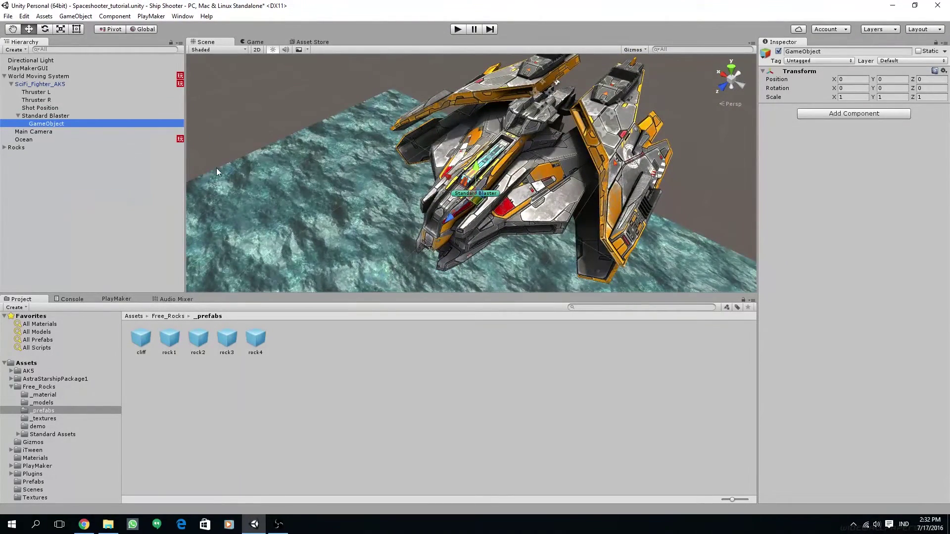
left_click_drag(216, 170, 488, 183, "alt")
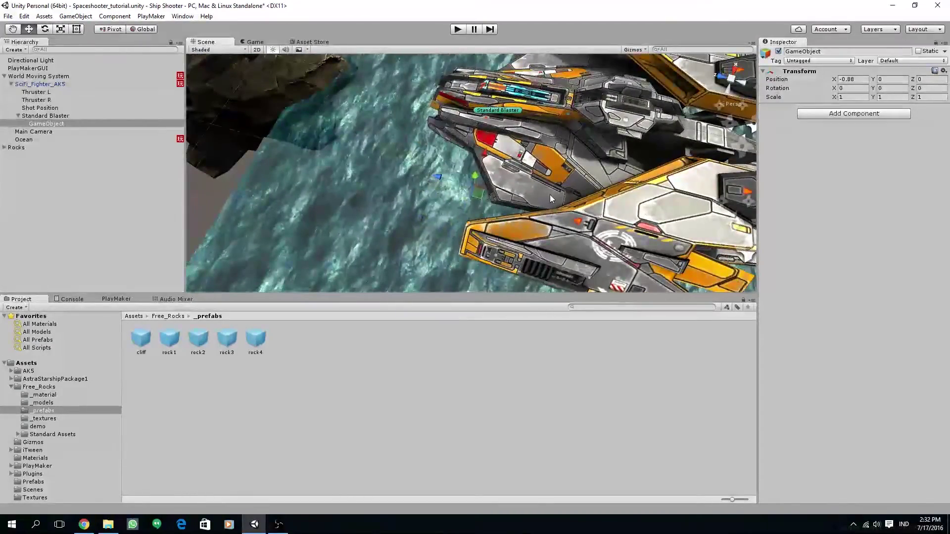
Step: Add a Particle System component to Standard Blaster's empty child
left_click(857, 114)
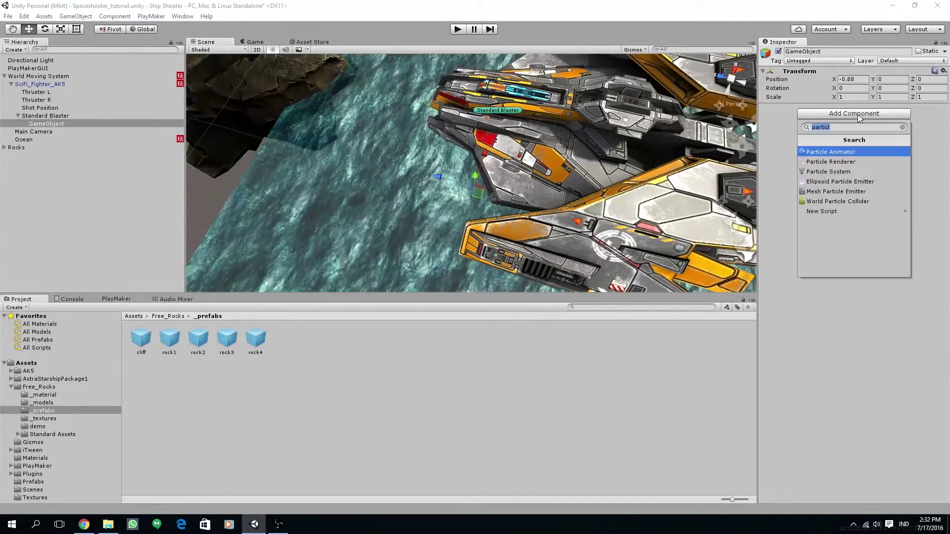
left_click(847, 171)
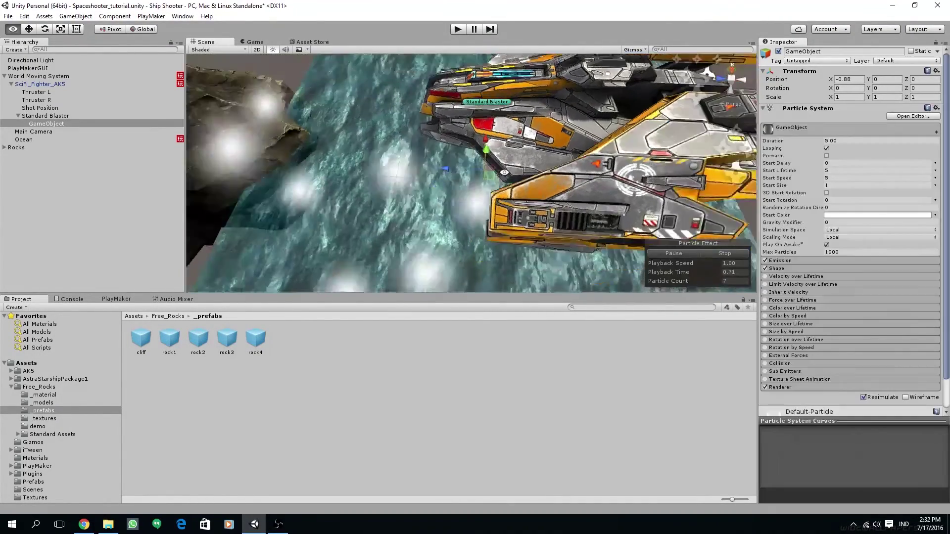
left_click_drag(504, 172, 519, 111, "alt")
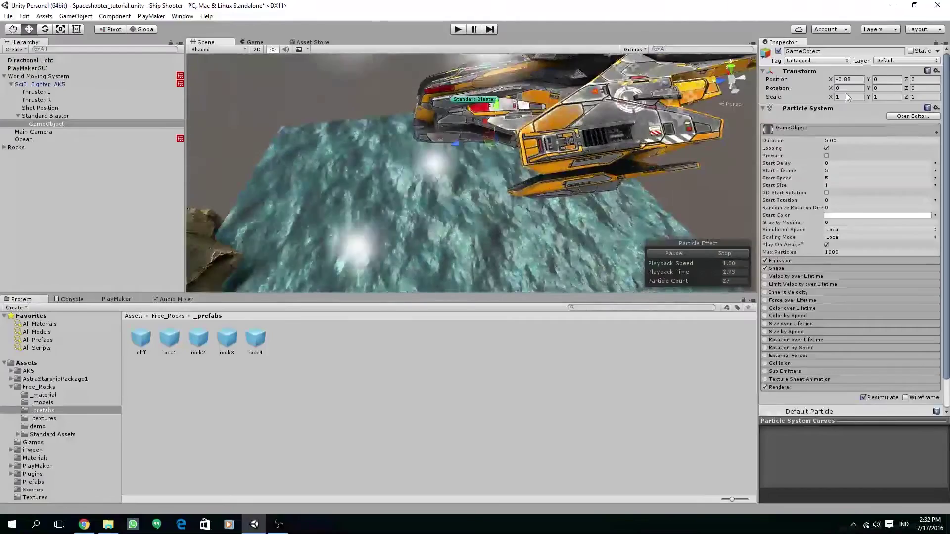
Step: Change the particle emitter's shape to Box and set Box X, Box Y and Box Z to 0
left_click(794, 269)
left_click(851, 277)
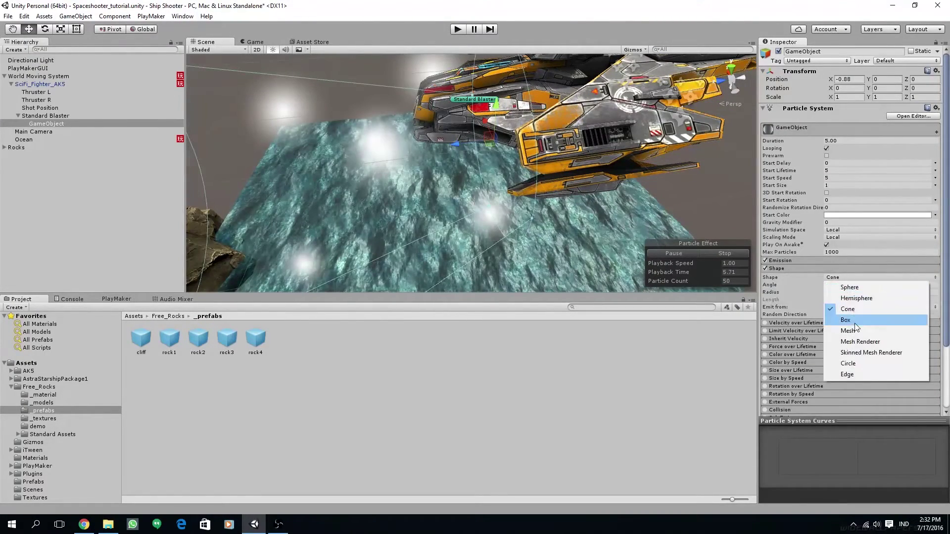
left_click(853, 321)
left_click(840, 285)
type("0")
left_click(838, 293)
type("0")
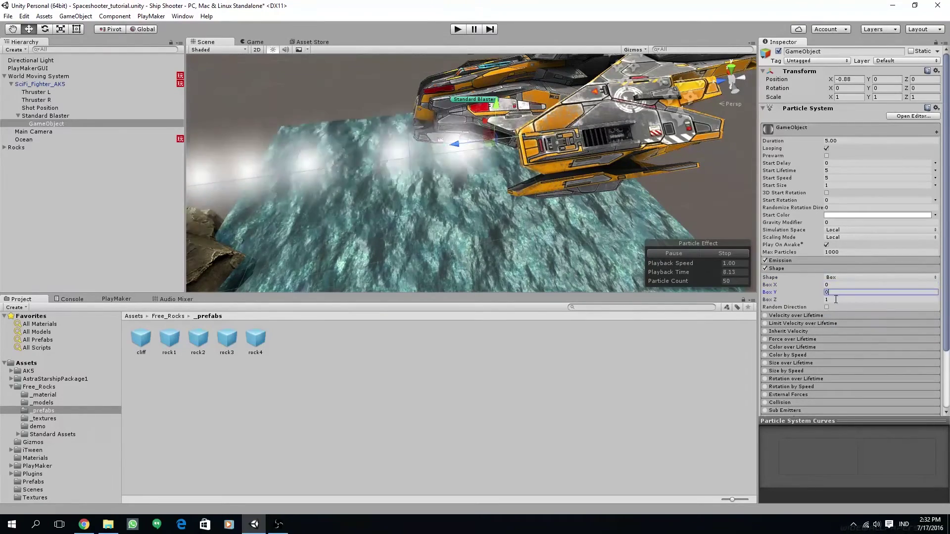
left_click(836, 300)
type("0")
left_click_drag(633, 239, 589, 218, "alt")
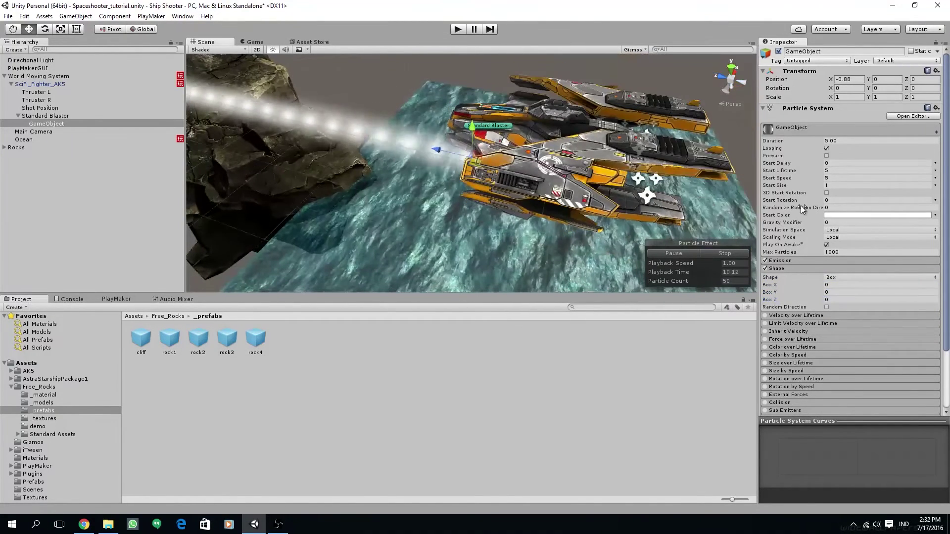
Step: Set the particle system's Start Speed to 2, enable Prewarm and set Duration to 1.00
left_click(836, 179)
type("2")
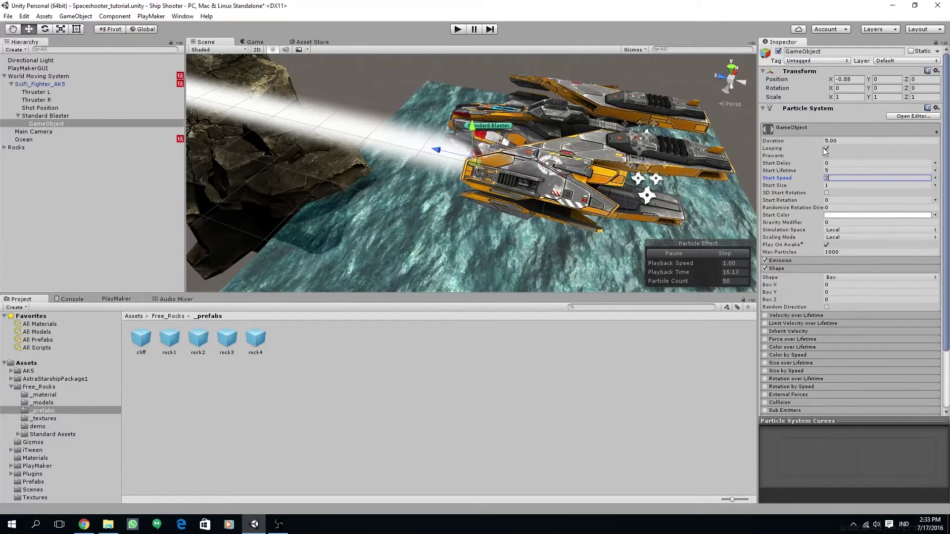
left_click(826, 155)
left_click(846, 141)
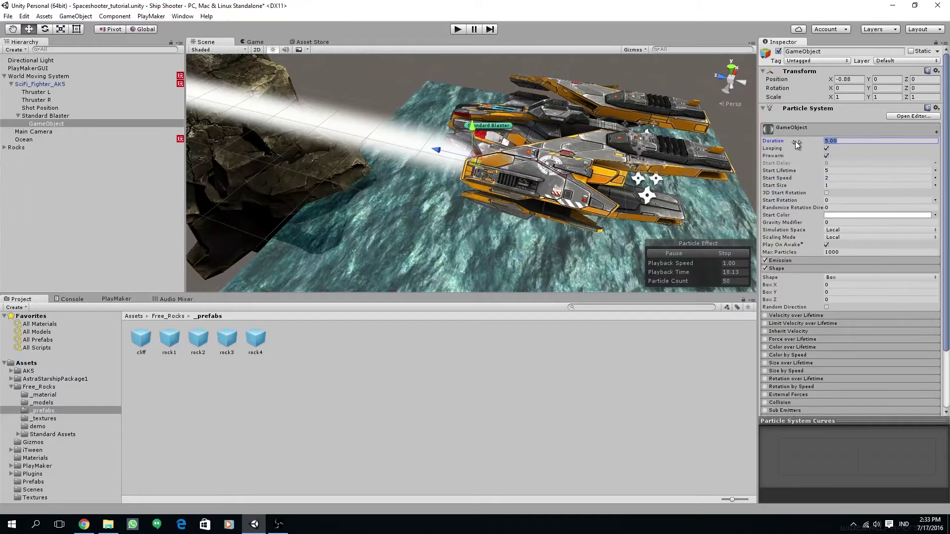
type("1.00")
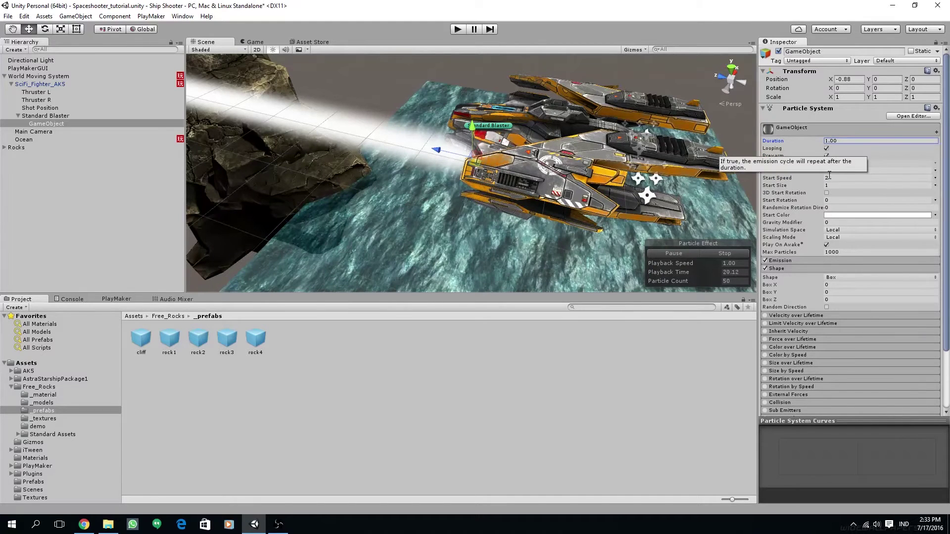
Step: Try a particle Start Lifetime of 0.5, and settle on 1
left_click(835, 171)
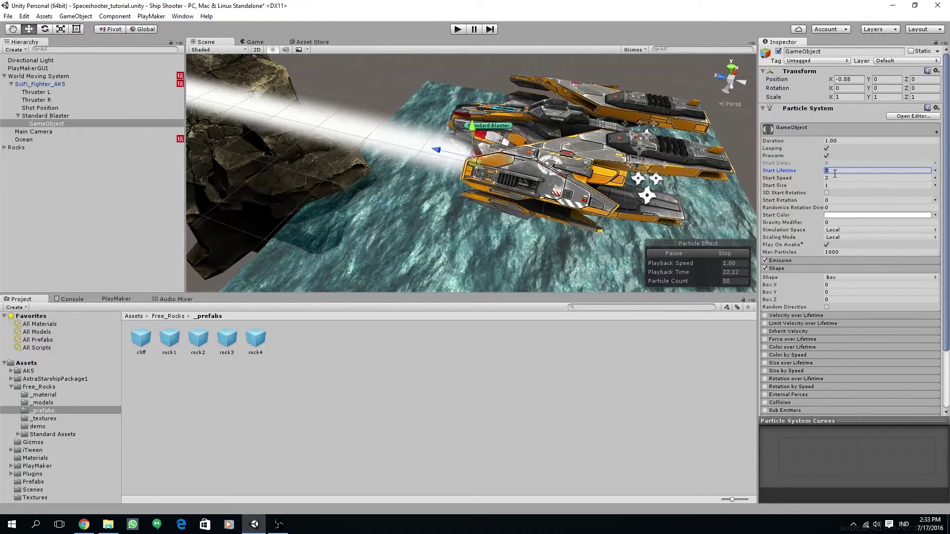
type("0.5")
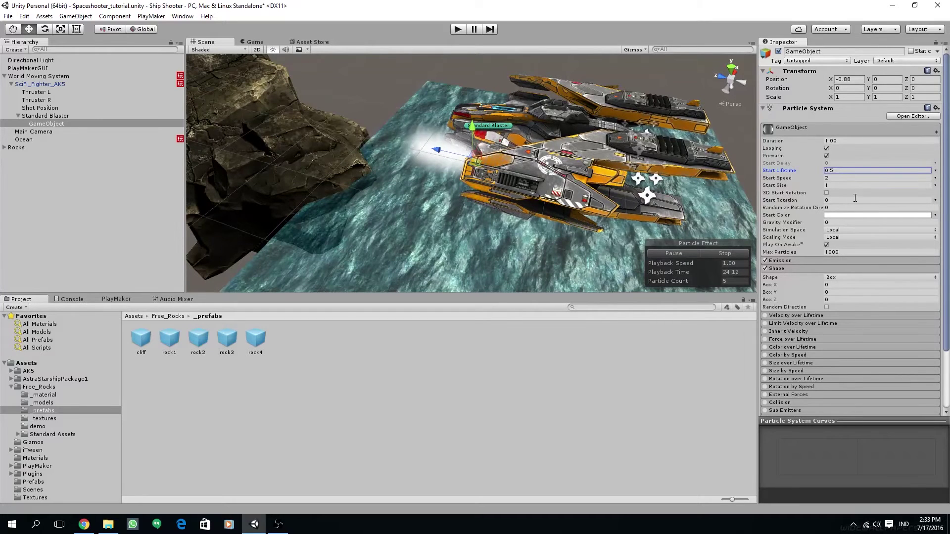
key("BackSpace")
key("BackSpace")
key("BackSpace")
type("1")
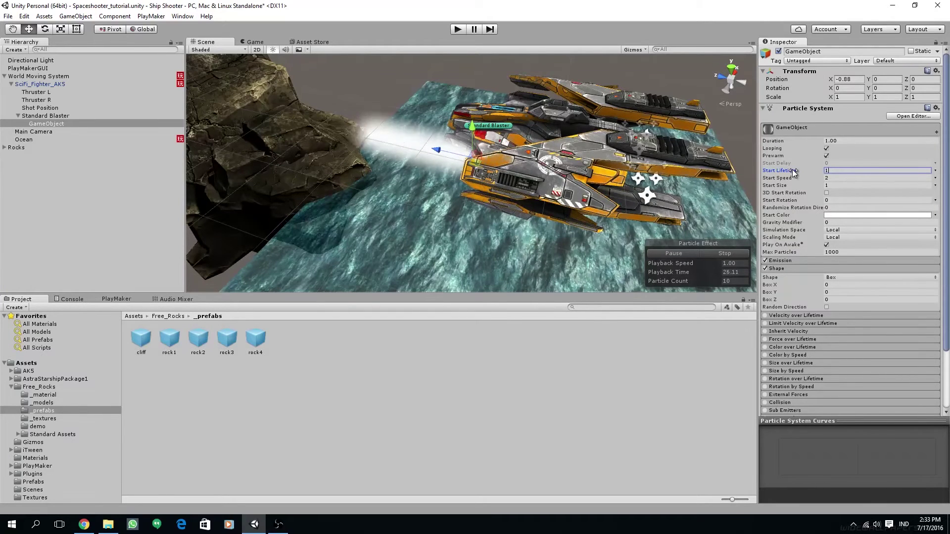
Step: Set the particle system's Start Lifetime to 0.5
left_click_drag(833, 170, 800, 168)
type(".")
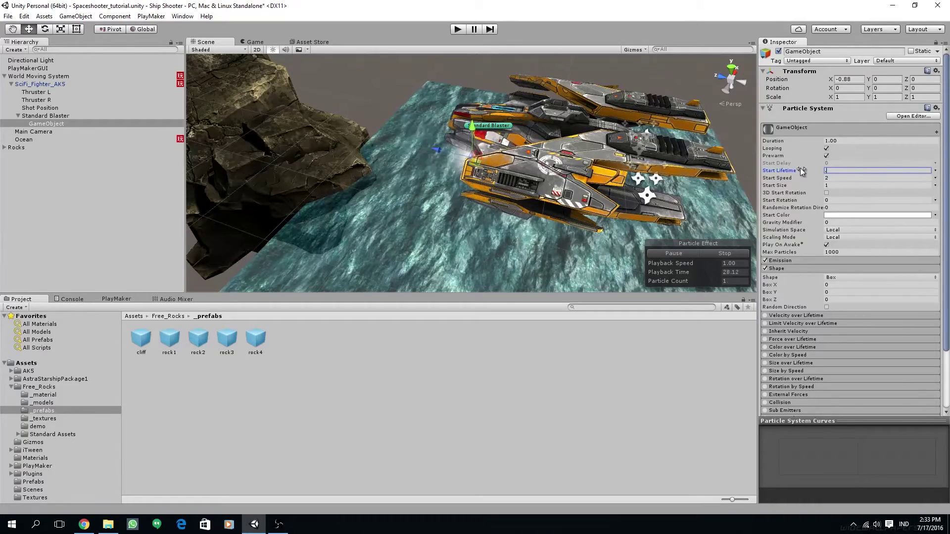
type("5")
left_click_drag(525, 158, 643, 225, "alt")
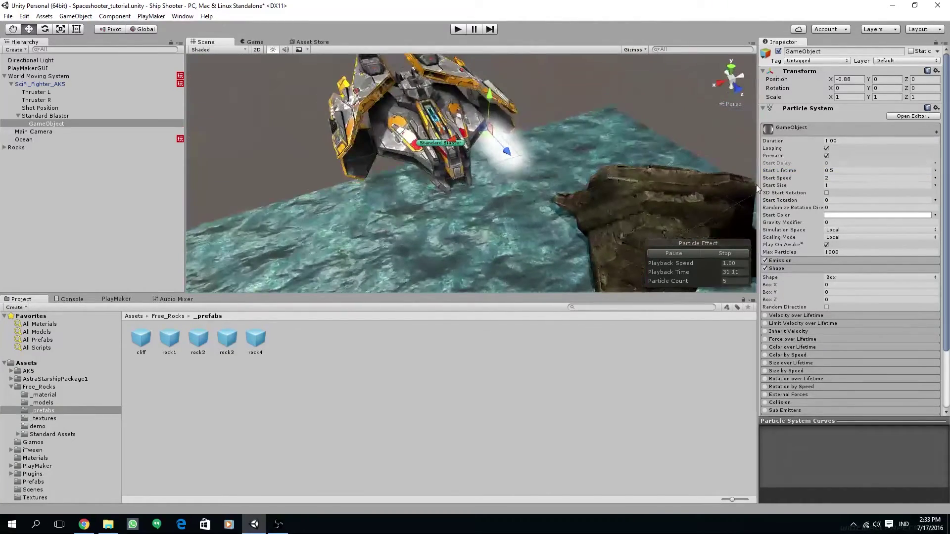
Step: Increase the particle system's emission rate and collapse the Emission and Shape modules
left_click(836, 262)
left_click(839, 269)
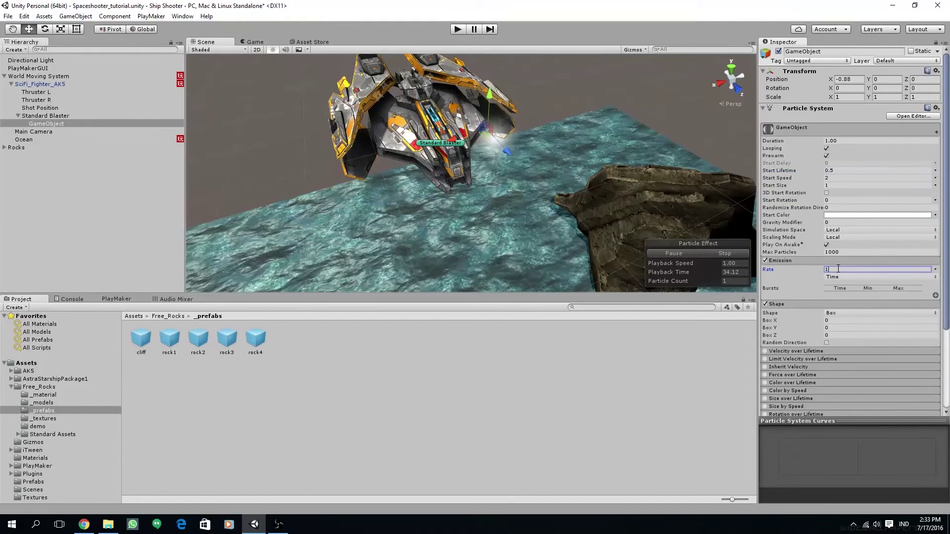
left_click(811, 261)
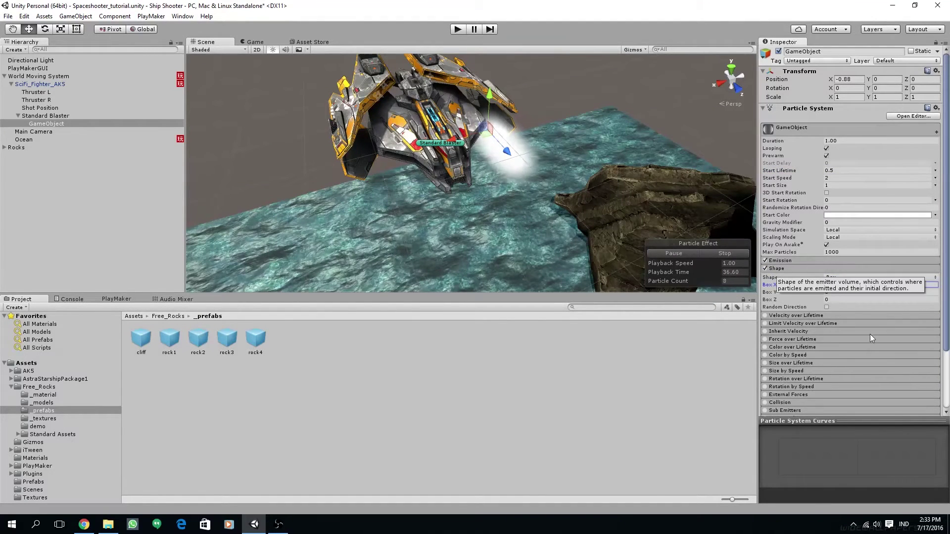
left_click(823, 268)
Step: Set the particle Start Color to pale yellow (R 255, G 240, B 178) with an alpha of 130
left_click(841, 215)
left_click_drag(100, 103, 100, 108)
mouse_move(86, 62)
left_mouse_down()
mouse_move(103, 55)
mouse_move(43, 43)
left_mouse_up()
left_click(99, 109)
left_click(114, 6)
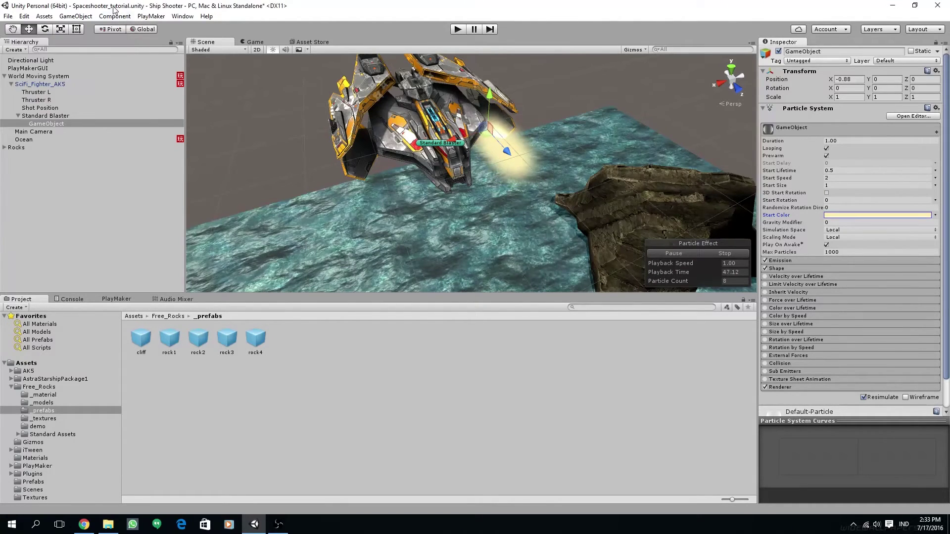
left_click(867, 214)
left_click_drag(86, 176, 57, 177)
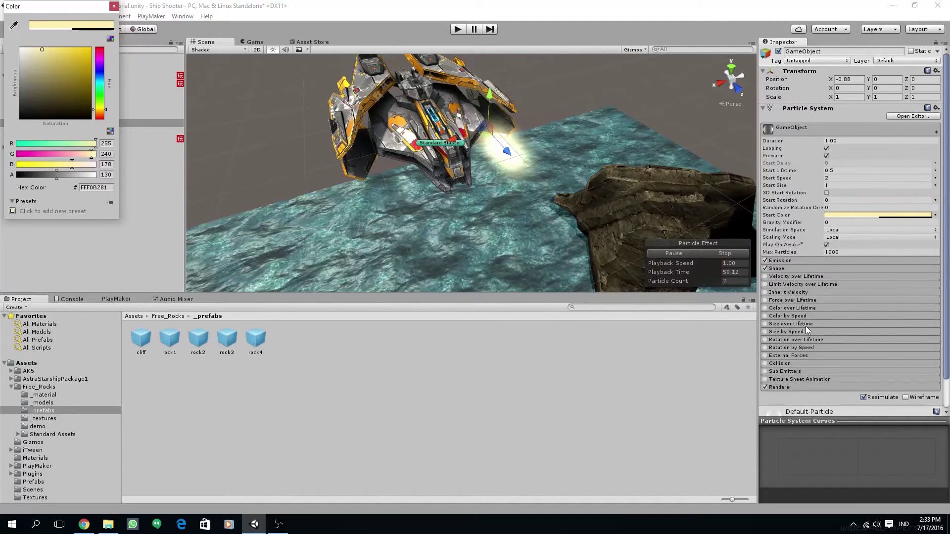
Step: Enable Size over Lifetime and bend its size curve down from 1.0 to about 0.2 at the end
scroll(774, 319, "down", 3)
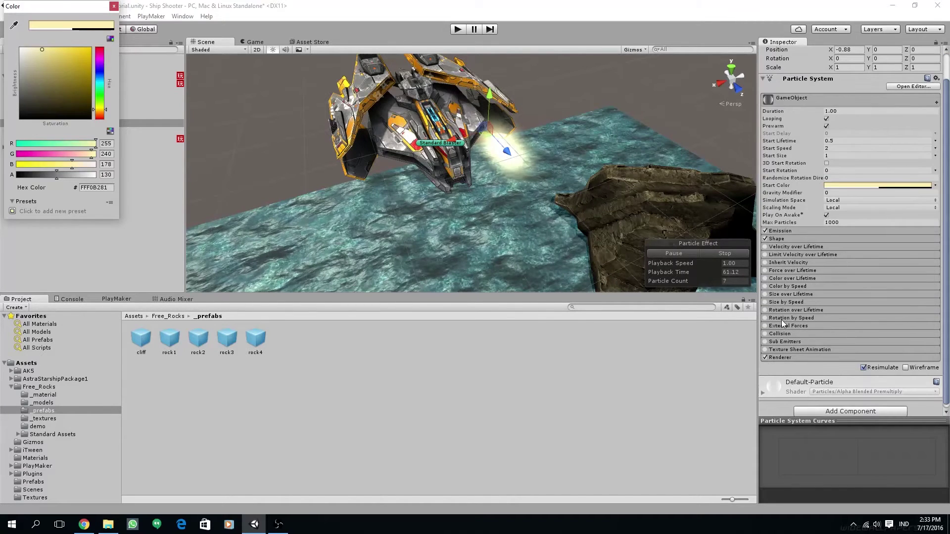
left_click(765, 294)
left_click(773, 294)
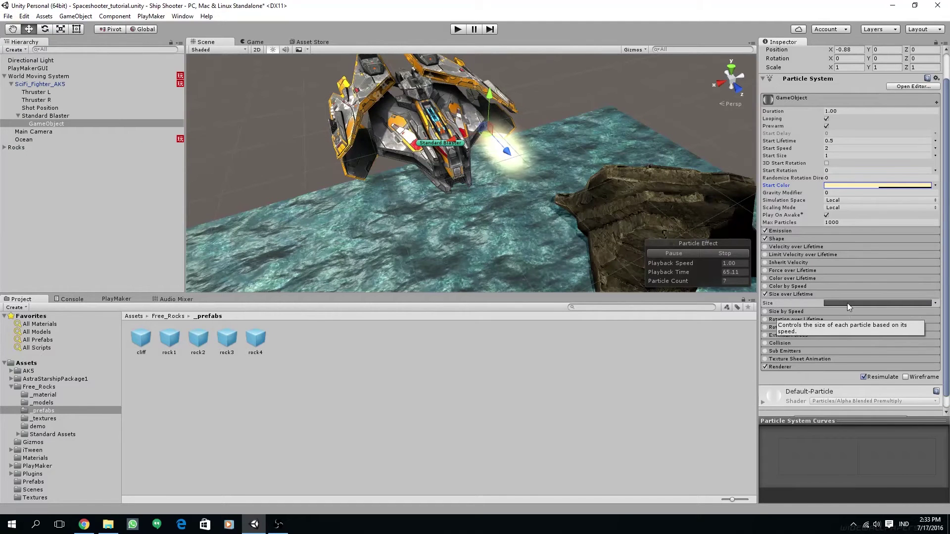
left_click_drag(407, 88, 307, 114, "alt")
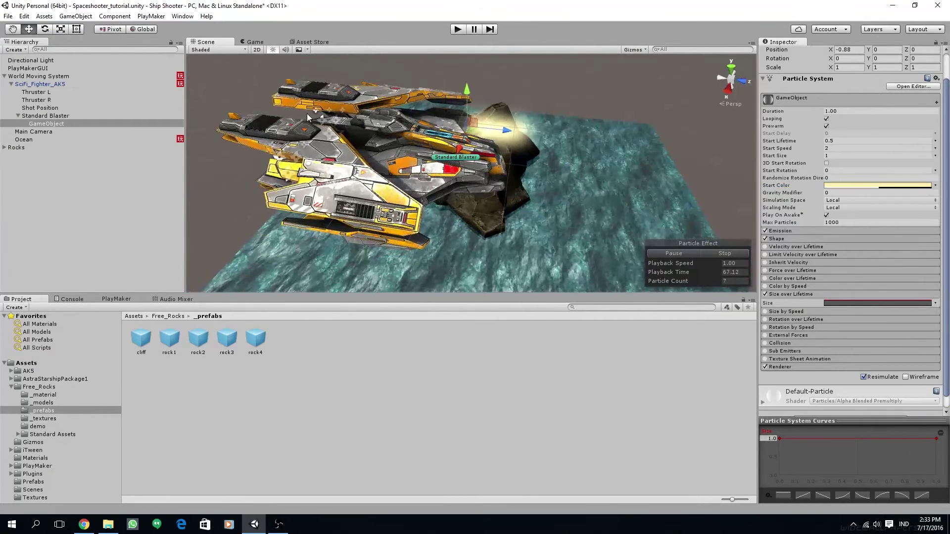
left_click_drag(465, 172, 514, 183, "alt")
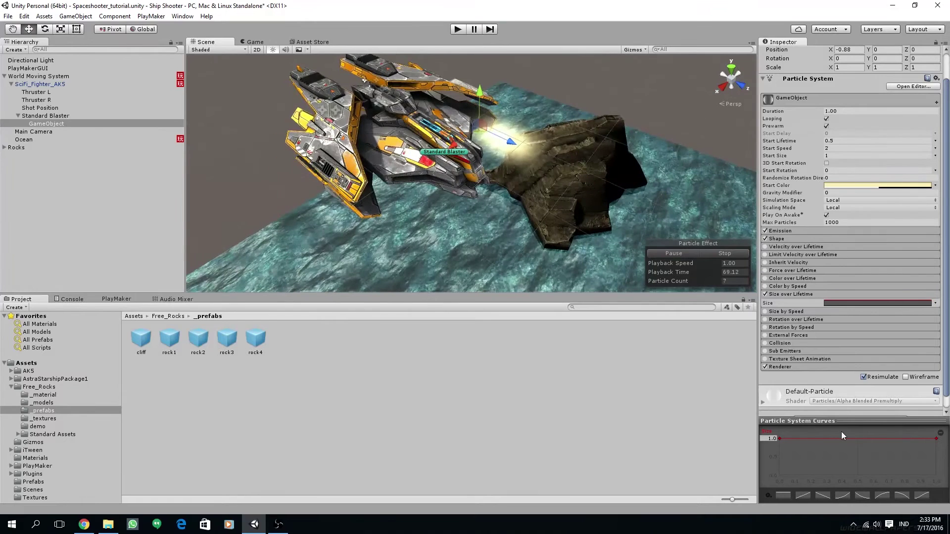
left_click_drag(937, 440, 913, 461)
left_click_drag(535, 171, 490, 196, "alt")
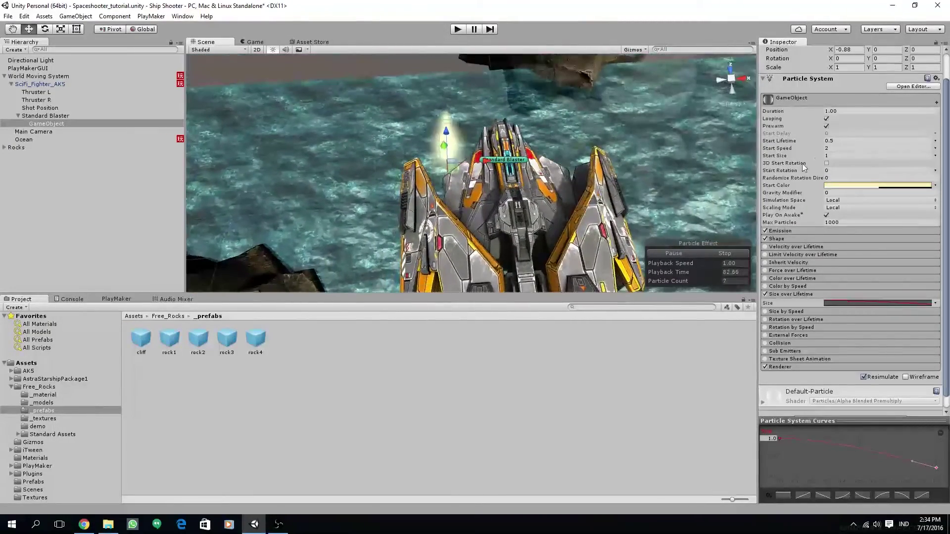
Step: Try a particle Start Size of 0.7 and return it to 1
left_click(835, 156)
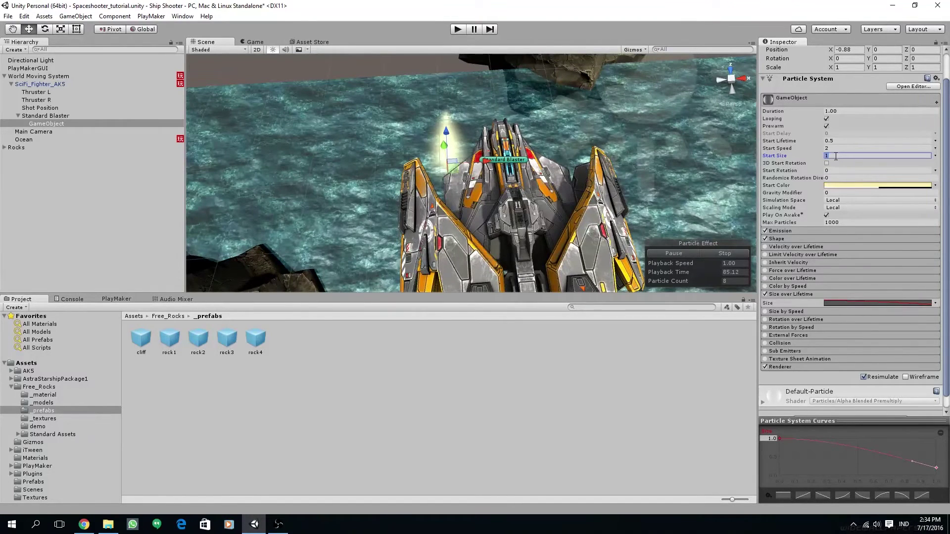
type("0.7")
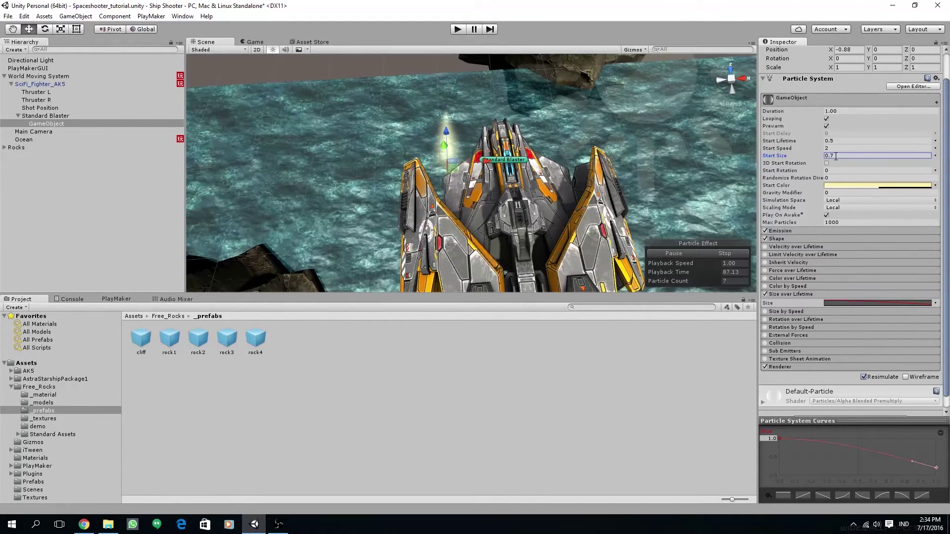
double_click(844, 158)
type("1")
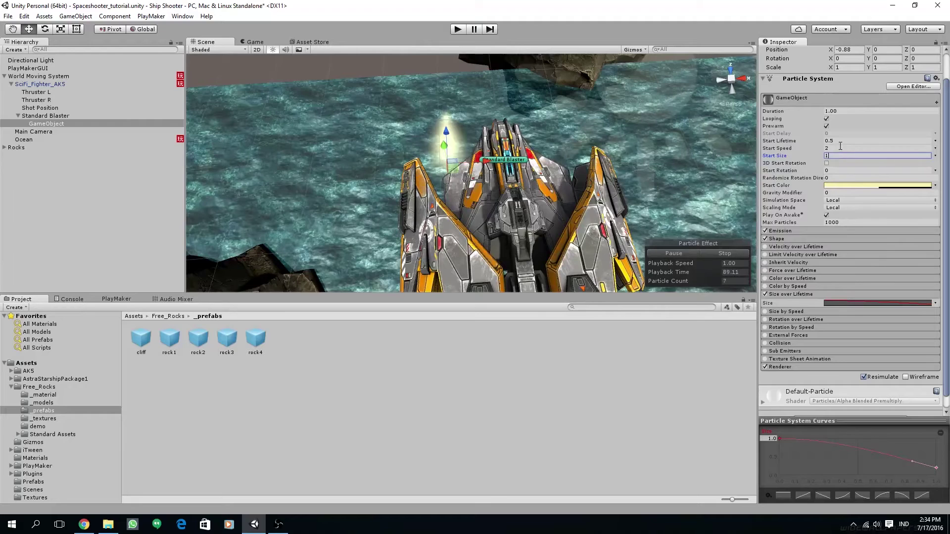
Step: Set the particle system's Start Speed to 1.5
left_click(838, 151)
type("1.5")
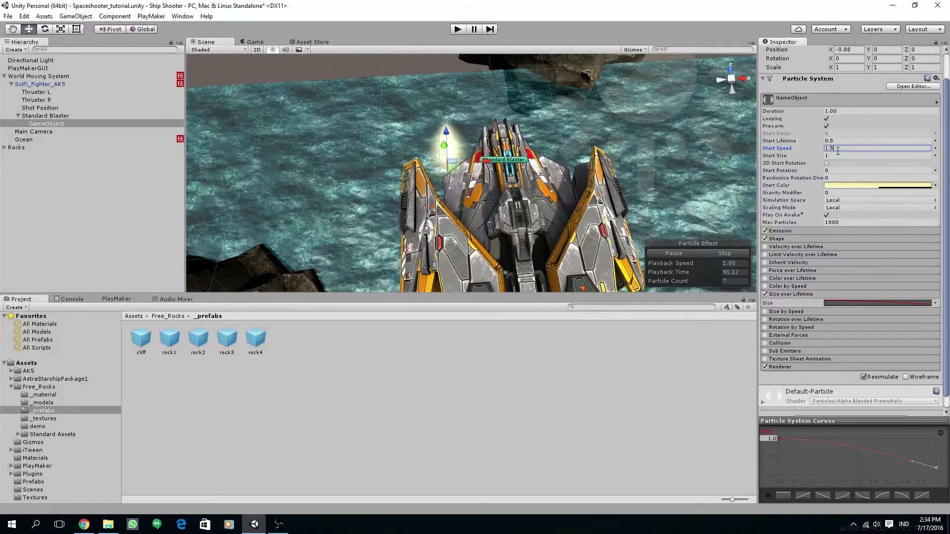
left_click_drag(579, 120, 393, 142, "alt")
Step: Duplicate Standard Blaster's particle child and set the copy's X position to 0.88
left_click(91, 125)
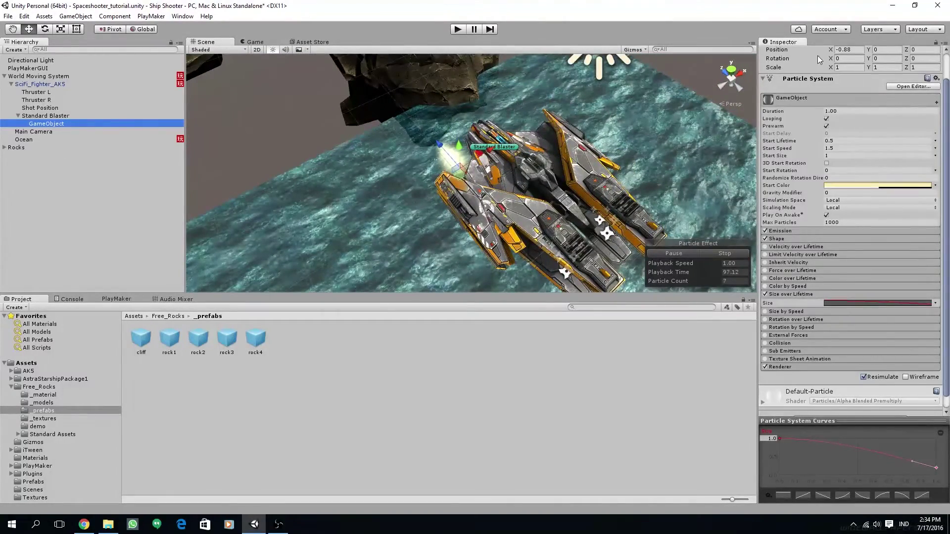
scroll(819, 60, "up", 3)
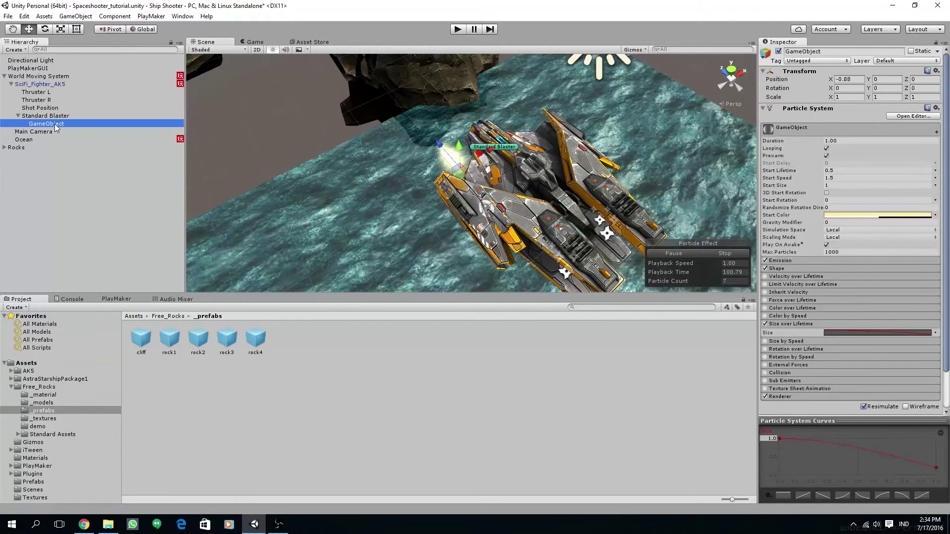
key("ctrl+d")
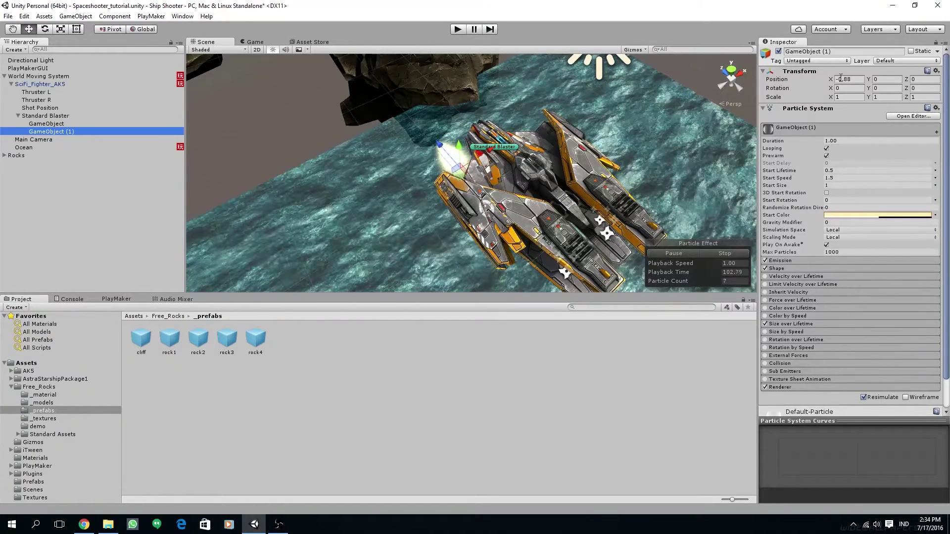
left_click(839, 79)
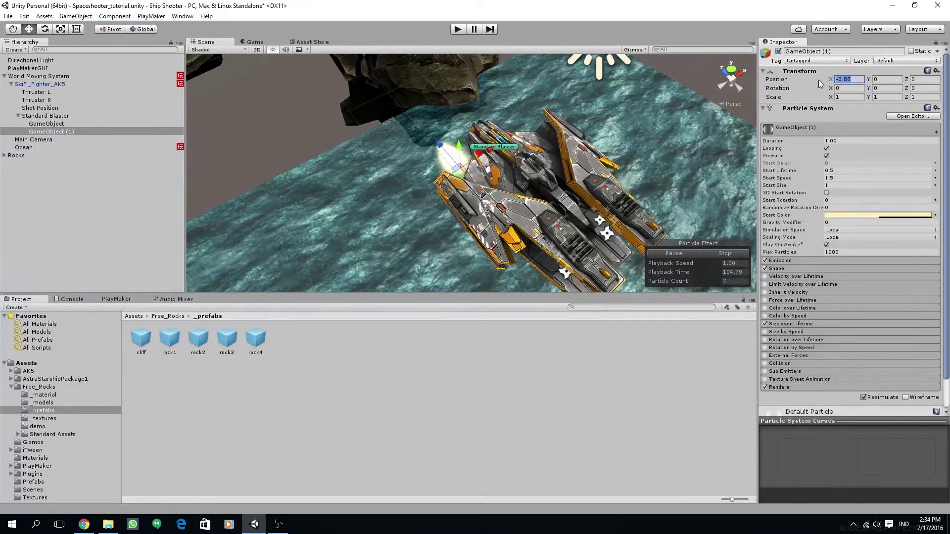
key("BackSpace")
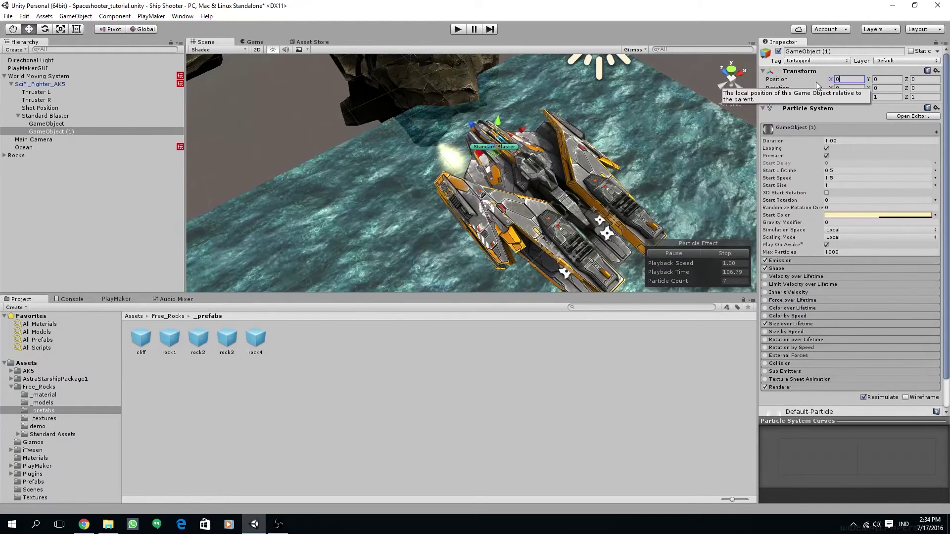
type("0.88")
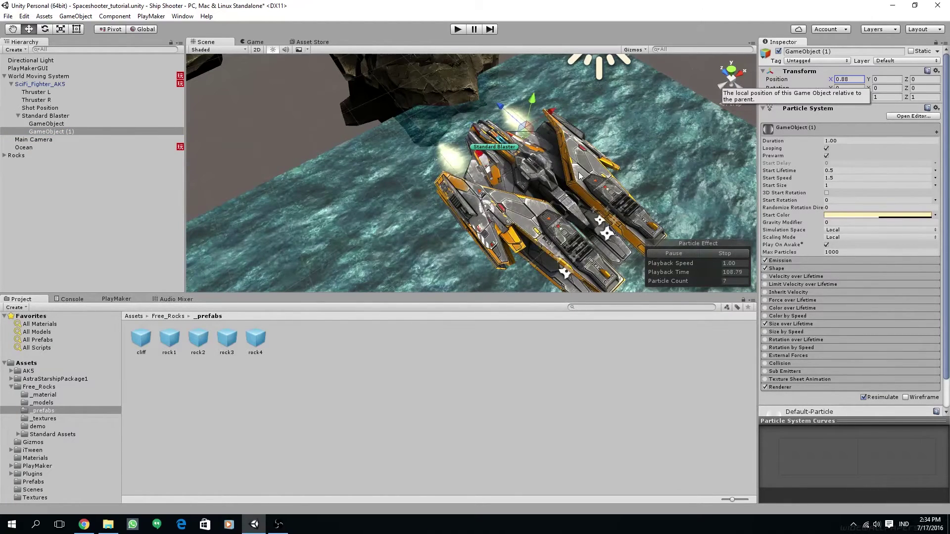
left_click_drag(540, 178, 534, 206, "alt")
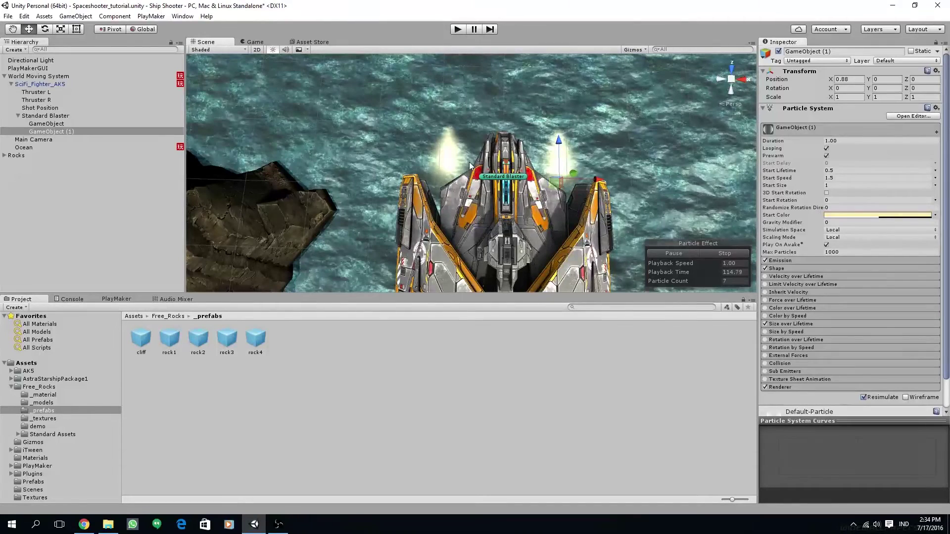
Step: Add a Box Collider component to the Standard Blaster object
left_click(52, 115)
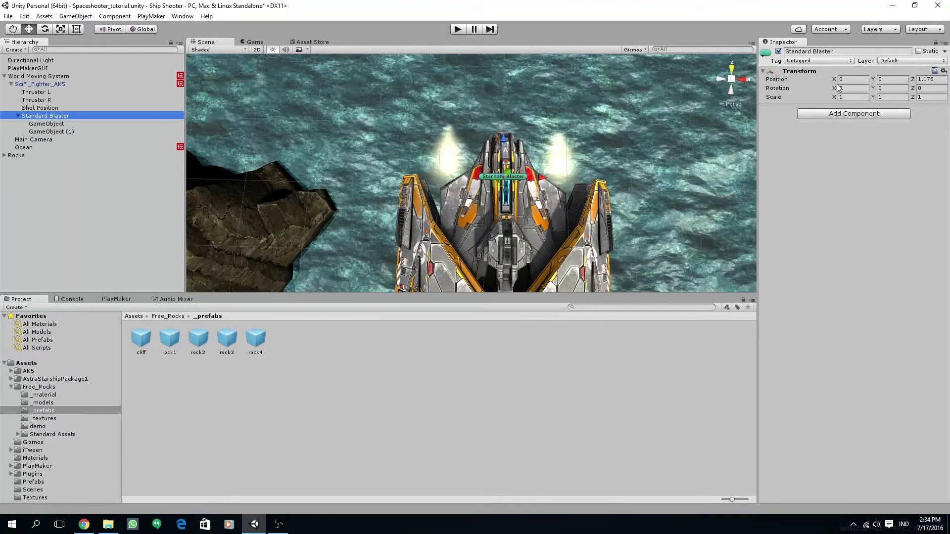
left_click(829, 115)
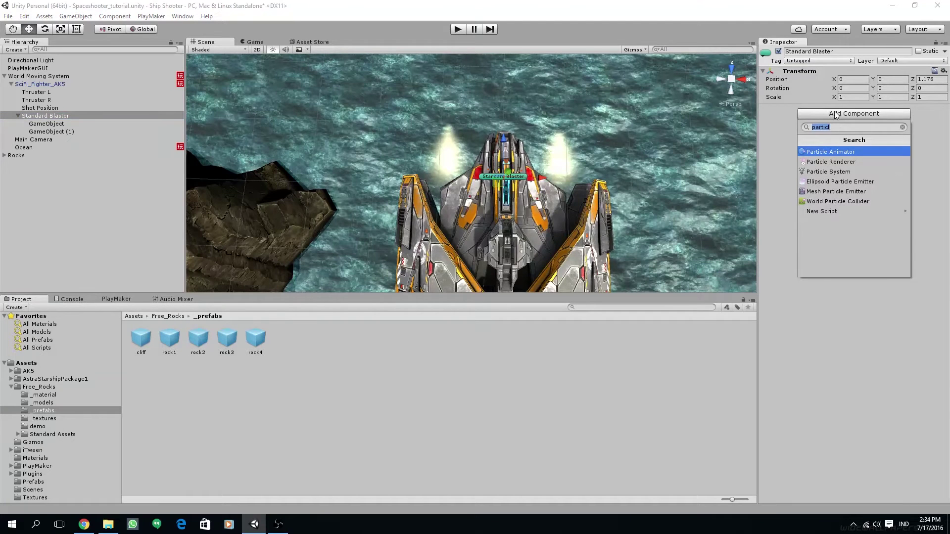
type("bo")
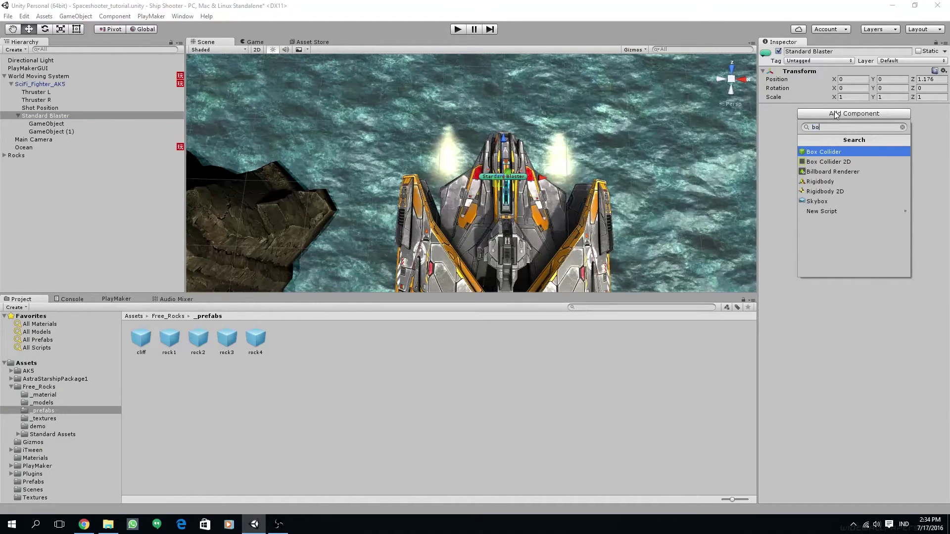
left_click(847, 151)
Step: Set the Box Collider's Center X to -0.88 to place it at the first blaster effect
left_click_drag(659, 174, 688, 126, "alt")
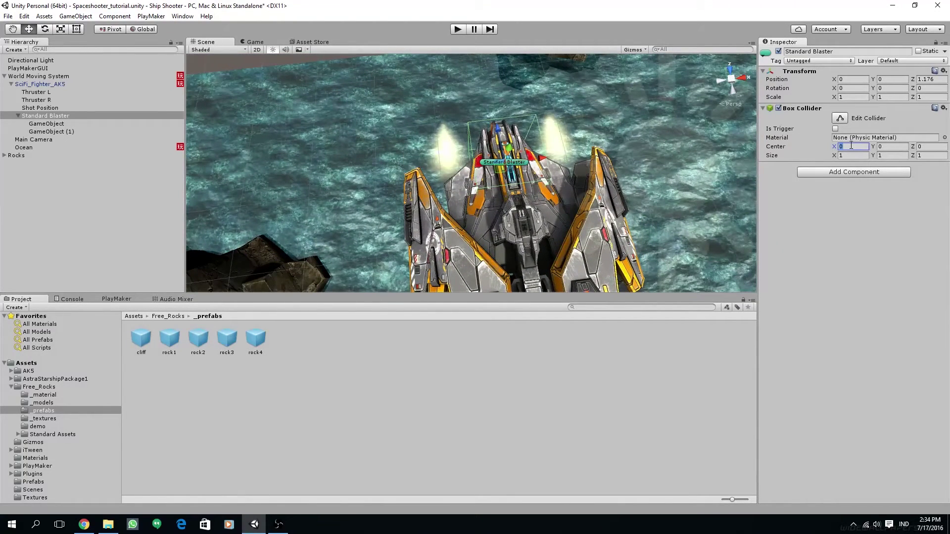
left_click(851, 146)
type("-0.85")
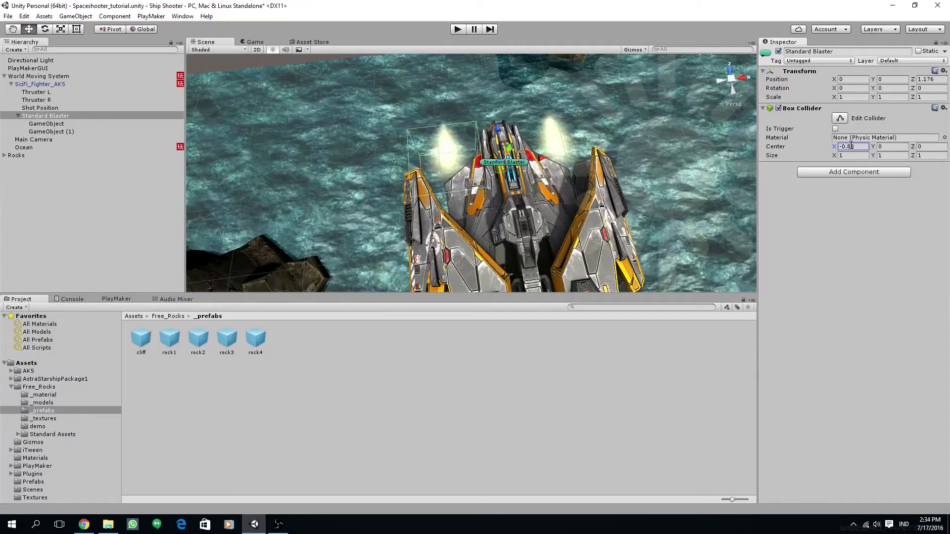
left_click_drag(607, 187, 621, 212, "alt")
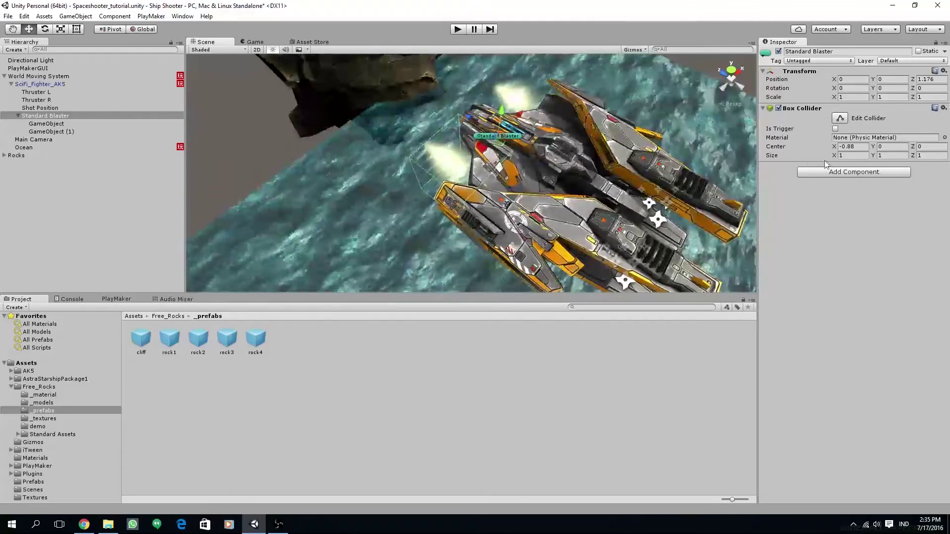
Step: Resize the Box Collider to X 0.19, Y 0.22 and Z 0.62
left_click_drag(834, 156, 820, 154)
left_click_drag(666, 123, 549, 187, "alt")
left_click(833, 155)
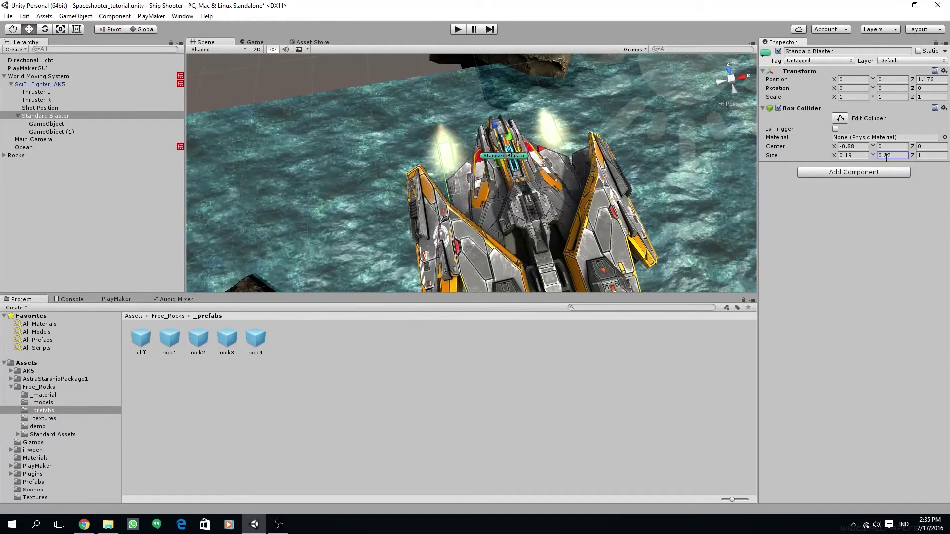
left_click_drag(904, 159, 903, 159)
left_click_drag(460, 218, 653, 130, "alt")
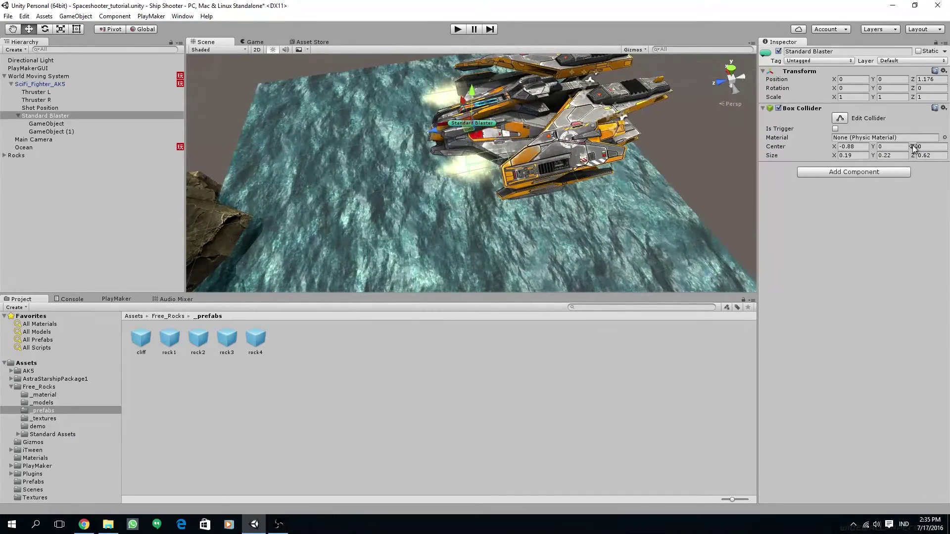
Step: Move the Box Collider's Center Z to 0.28 and enable Is Trigger
mouse_move(913, 145)
left_mouse_down()
mouse_move(896, 147)
mouse_move(916, 150)
left_mouse_up()
left_click_drag(652, 150, 445, 166, "alt")
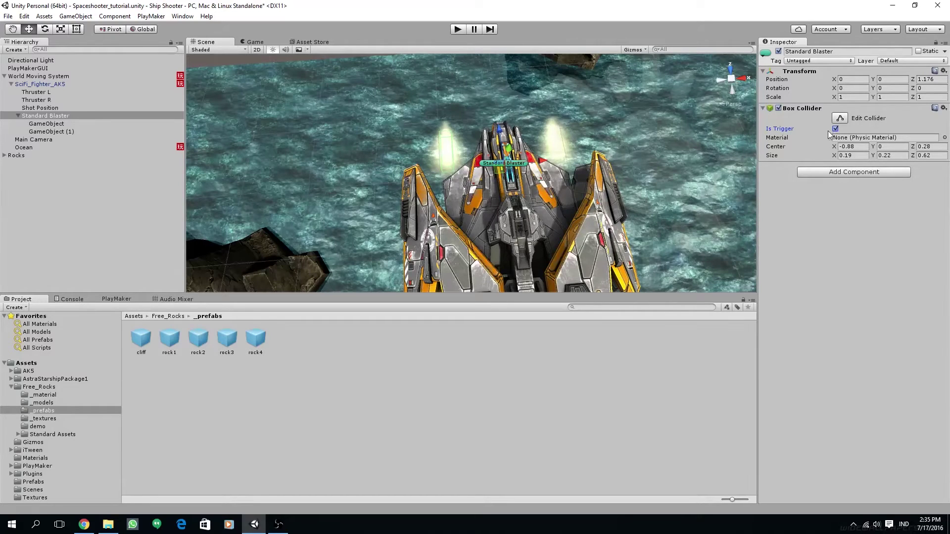
Step: Copy the Box Collider component and paste it as a new second collider on Standard Blaster
left_click(806, 108)
left_click(802, 108)
left_click(800, 109)
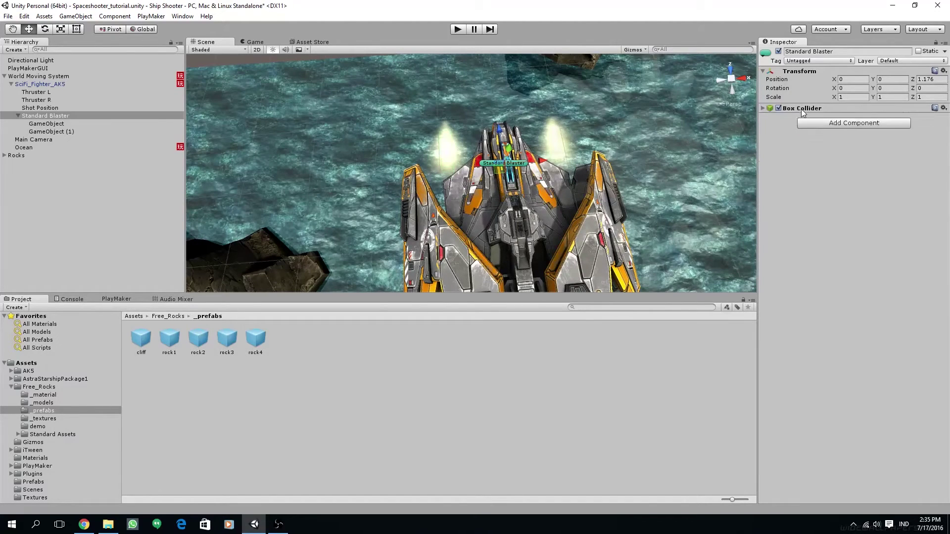
left_click(801, 109)
left_click(944, 109)
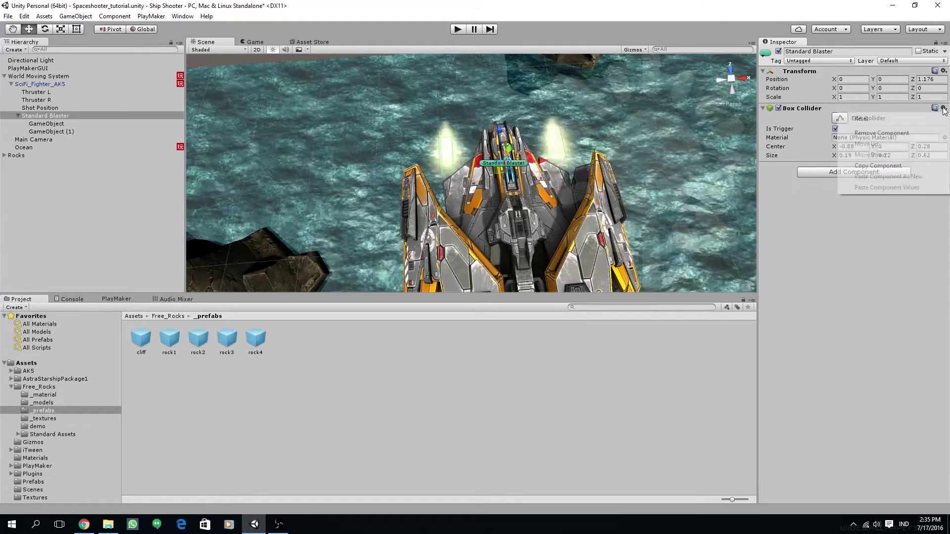
left_click(891, 166)
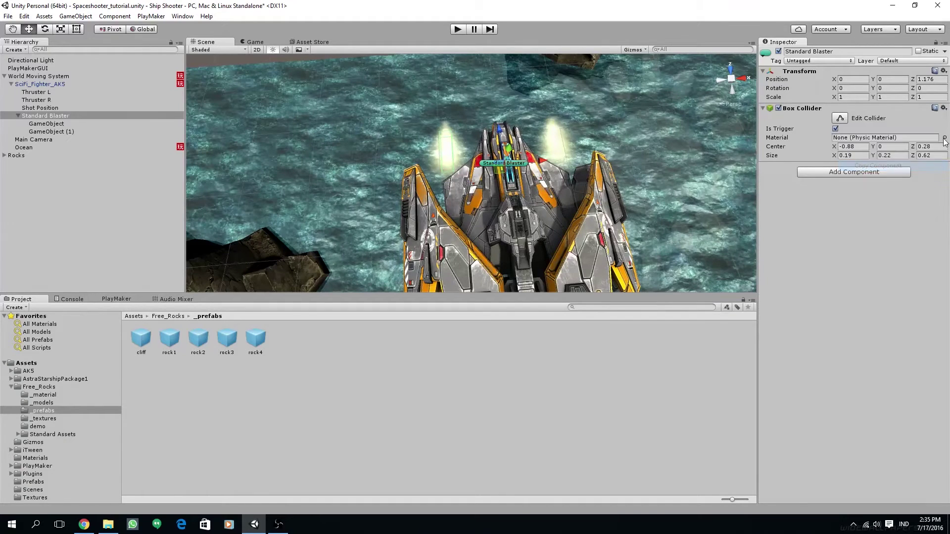
left_click(943, 108)
left_click(912, 175)
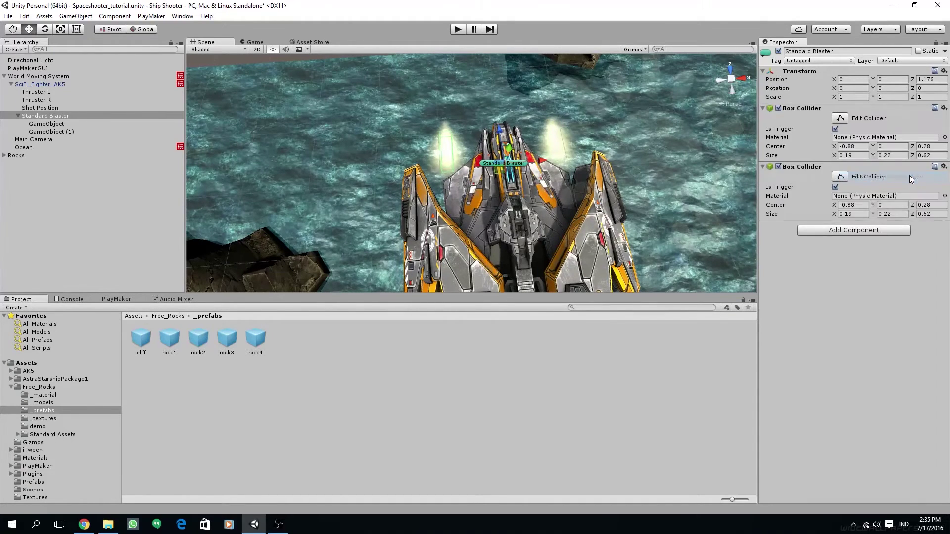
Step: Set the second Box Collider's Center X to 0.88 to place it at the other blaster effect
left_click(843, 206)
key("Delete")
left_click_drag(579, 171, 548, 138, "alt")
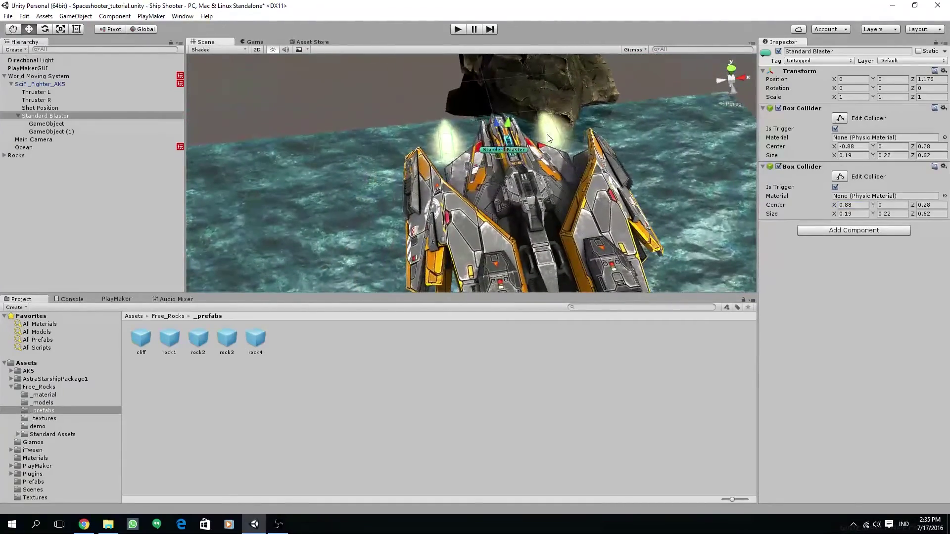
left_click_drag(403, 171, 631, 191, "alt")
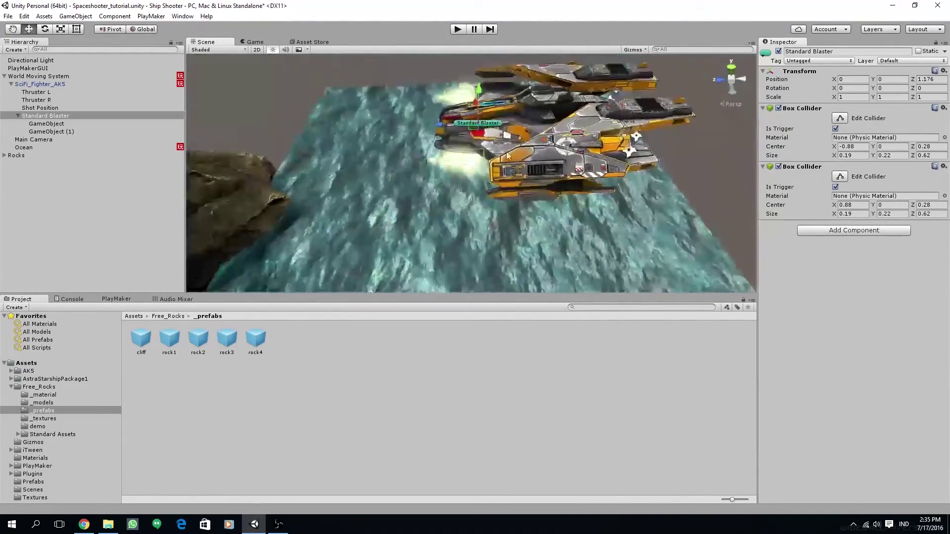
left_click_drag(433, 182, 514, 178, "alt")
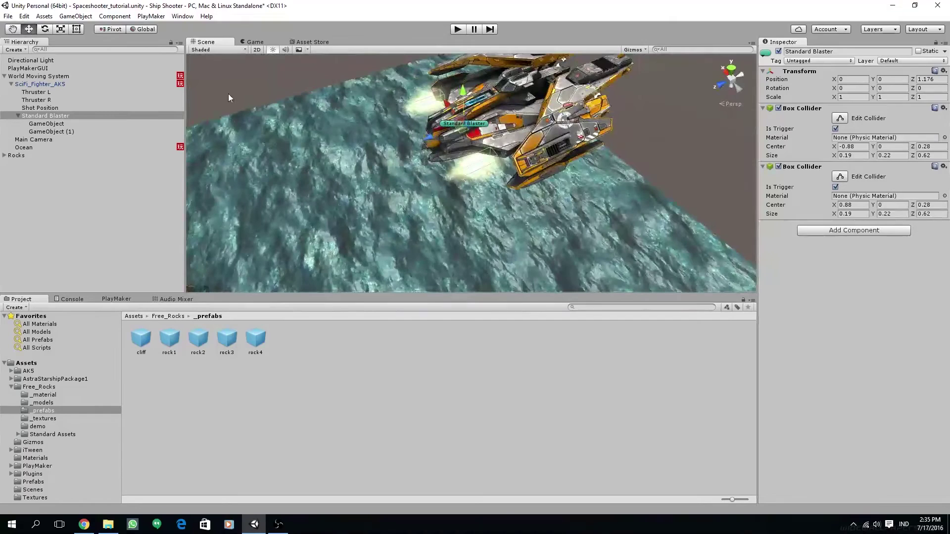
Step: Make a prefab of Standard Blaster in the Prefabs folder and save the scene
left_click(18, 116)
left_click(11, 386)
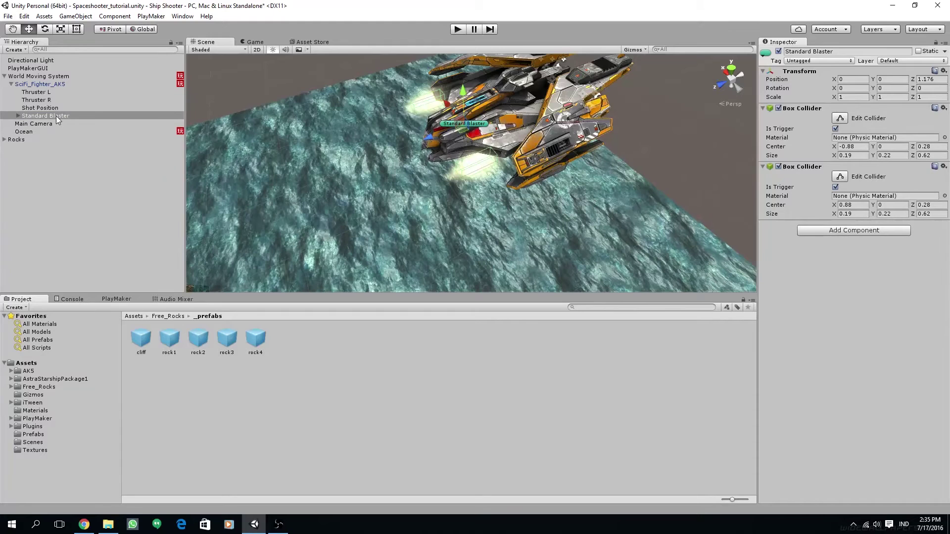
left_click(34, 435)
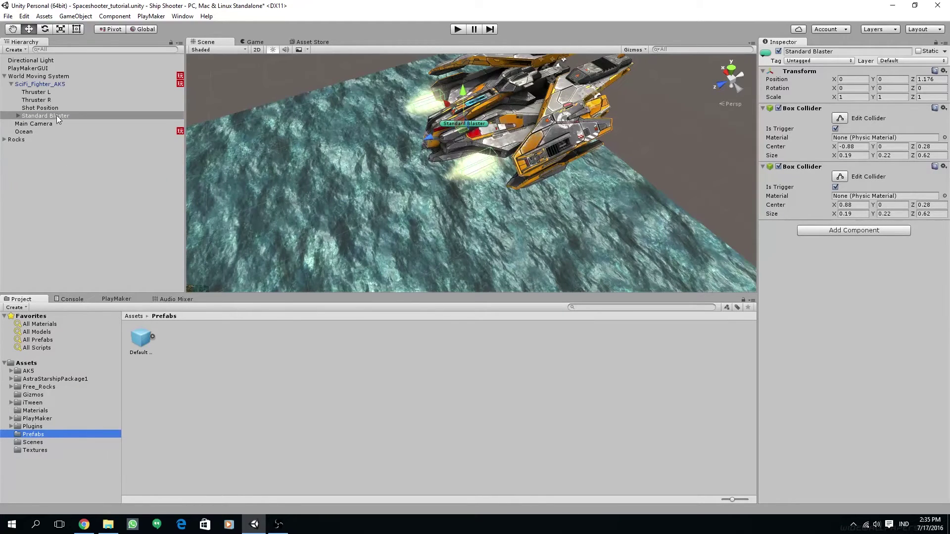
left_click_drag(57, 115, 316, 384)
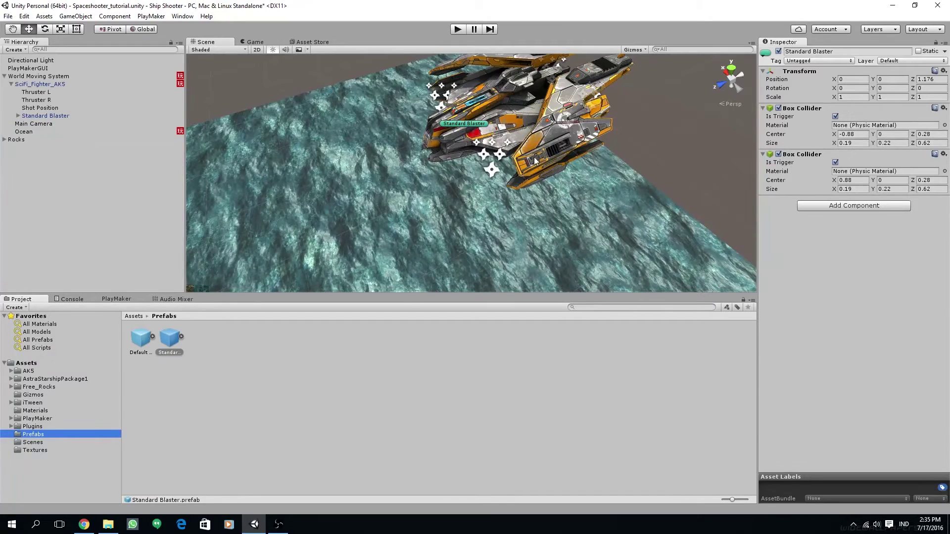
key("ctrl+s")
Step: Delete the Standard Blaster object from the fighter in the scene, keeping its prefab
left_click_drag(496, 218, 360, 158, "alt")
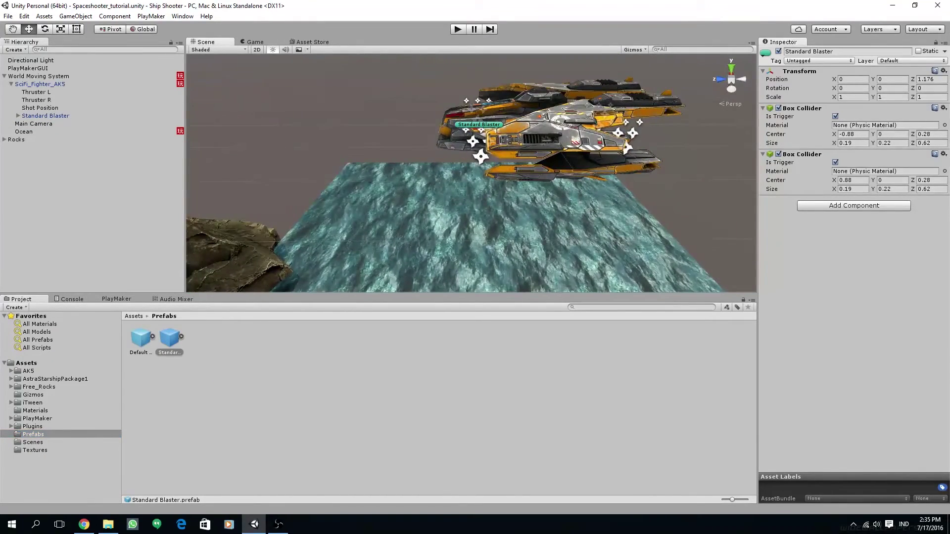
left_click_drag(419, 153, 551, 184, "alt")
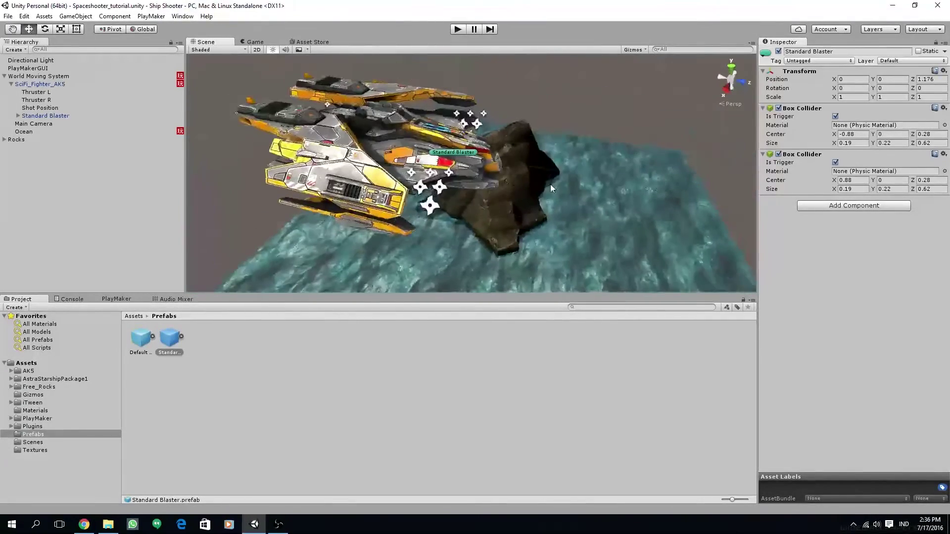
left_click(48, 117)
key("Delete")
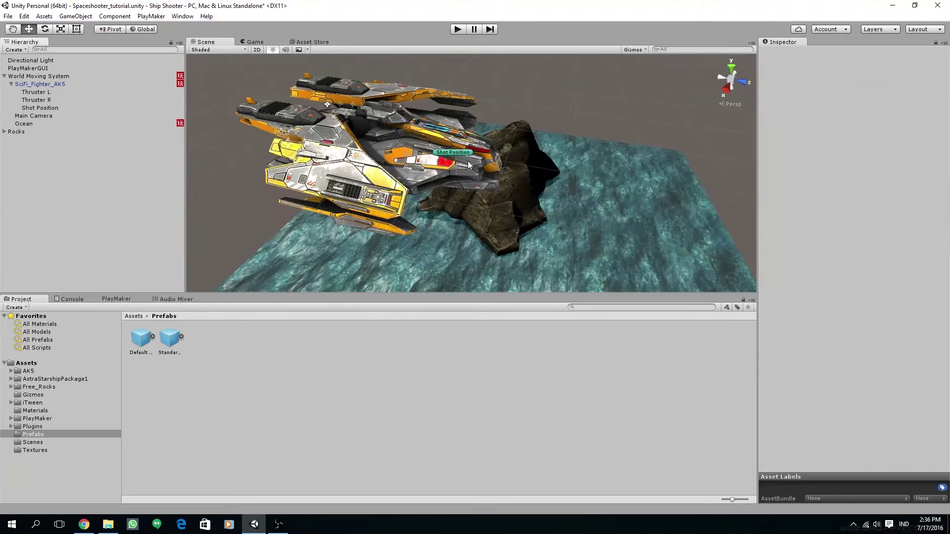
Step: Create an empty child object under SciFi_Fighter_AK5 and move it ahead of the ship to about Z 2.708
left_click(37, 87)
right_click(43, 84)
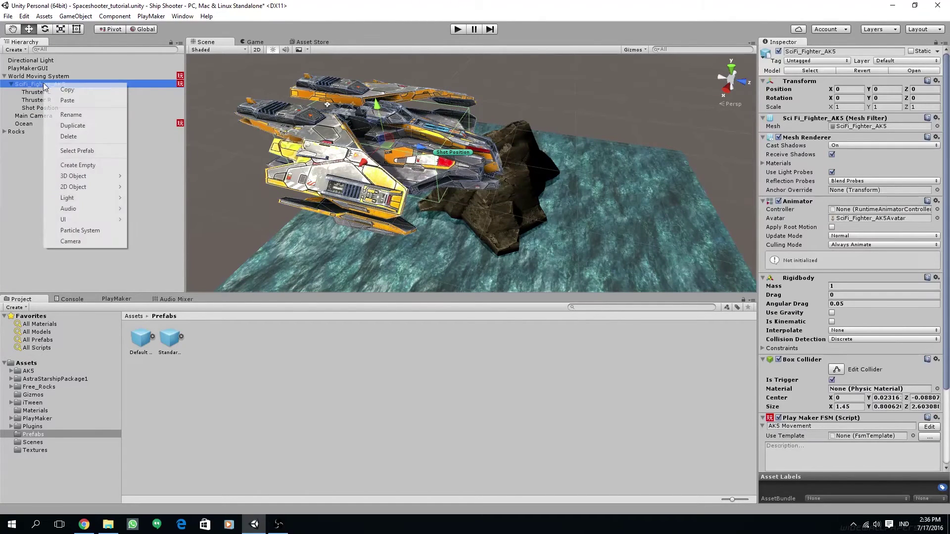
left_click(82, 165)
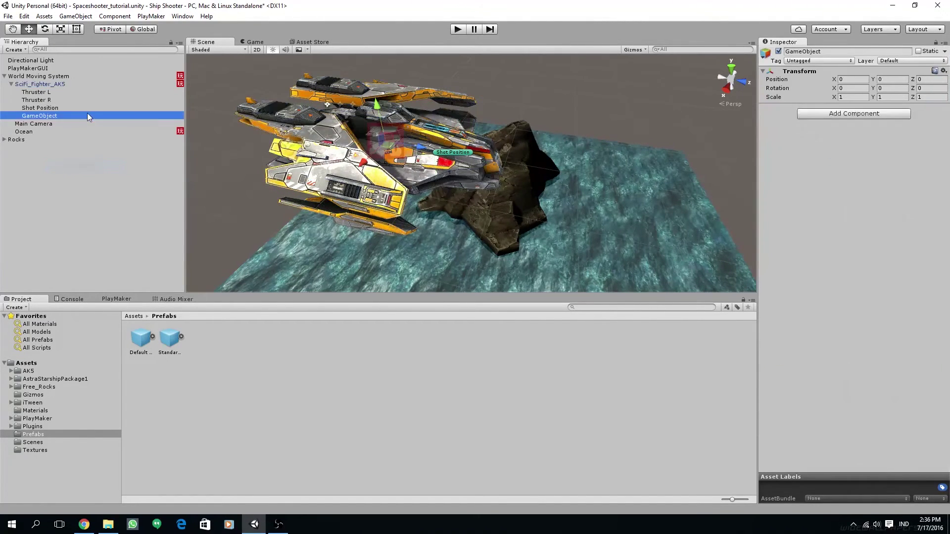
left_click_drag(442, 134, 453, 233, "alt")
left_click_drag(414, 187, 587, 209)
left_click_drag(577, 245, 481, 171, "alt")
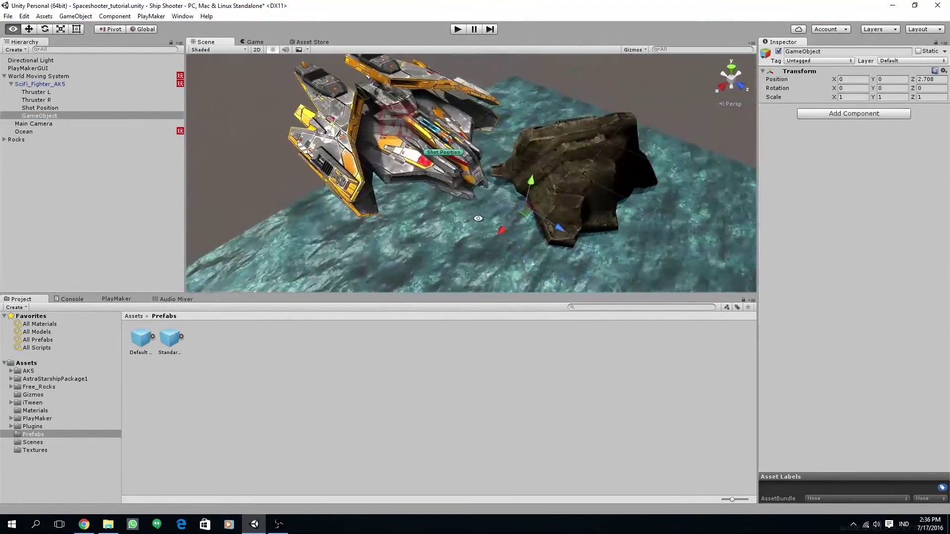
left_click_drag(477, 216, 717, 163, "alt")
Step: Add a Light component to the empty child object ahead of the ship
left_click(832, 114)
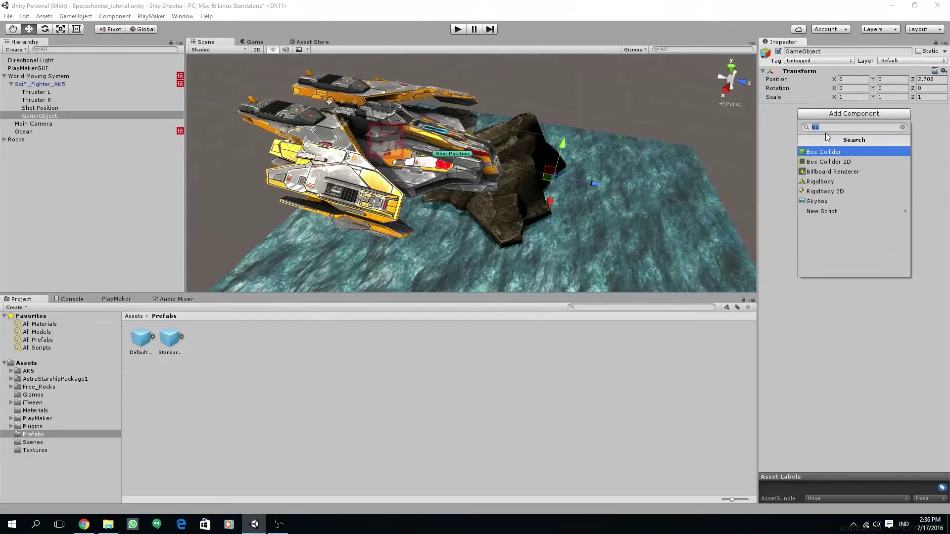
type("light")
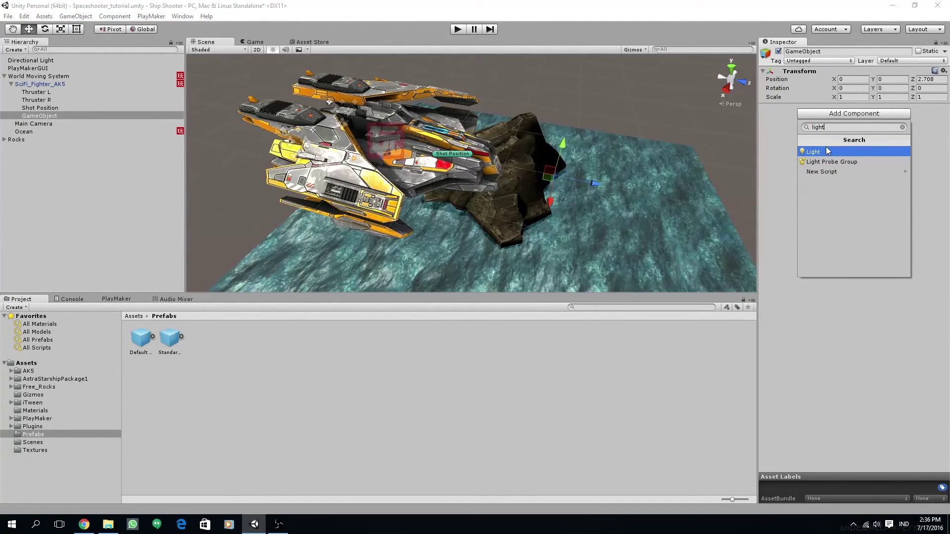
left_click(828, 152)
left_click_drag(606, 148, 786, 165, "alt")
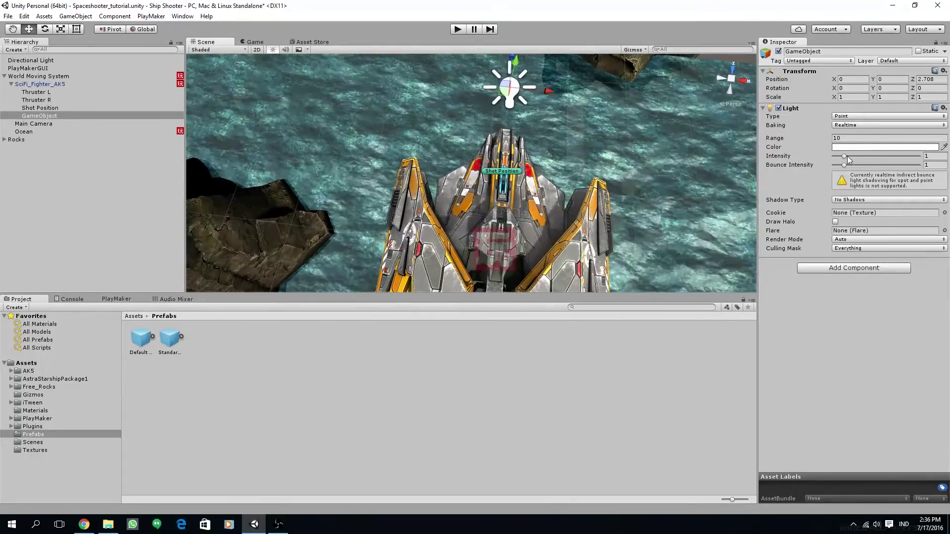
Step: Set the point light's Intensity to 6 and raise the light object to about Y 0.336
left_click_drag(848, 156, 895, 157)
left_click_drag(722, 163, 685, 75, "alt")
left_click_drag(515, 183, 567, 101, "alt")
scroll(607, 125, "down", 3)
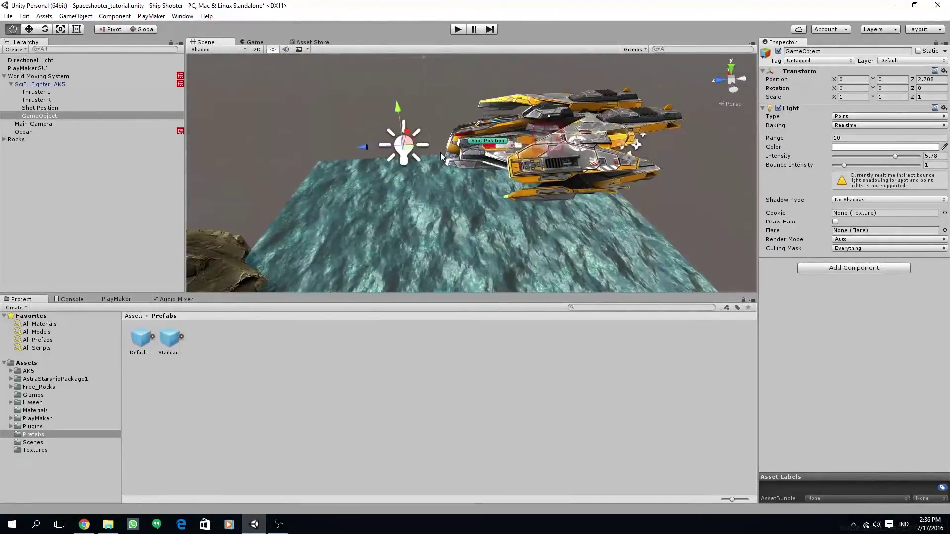
left_click(938, 155)
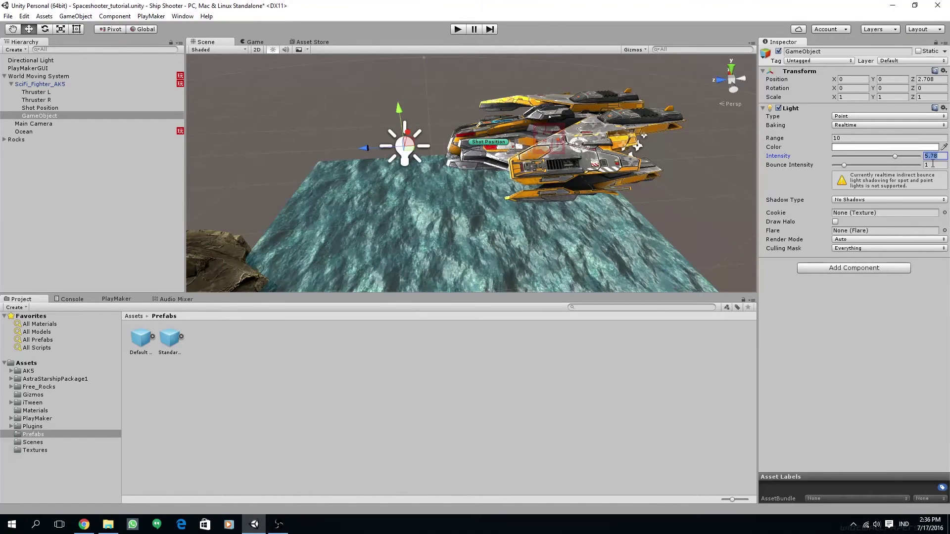
left_click_drag(416, 187, 424, 108, "alt")
left_click_drag(424, 112, 583, 144, "alt")
scroll(496, 233, "down", 4)
Step: Toggle the light object on and off several times to preview a muzzle flash, and leave it deactivated
left_click(778, 52)
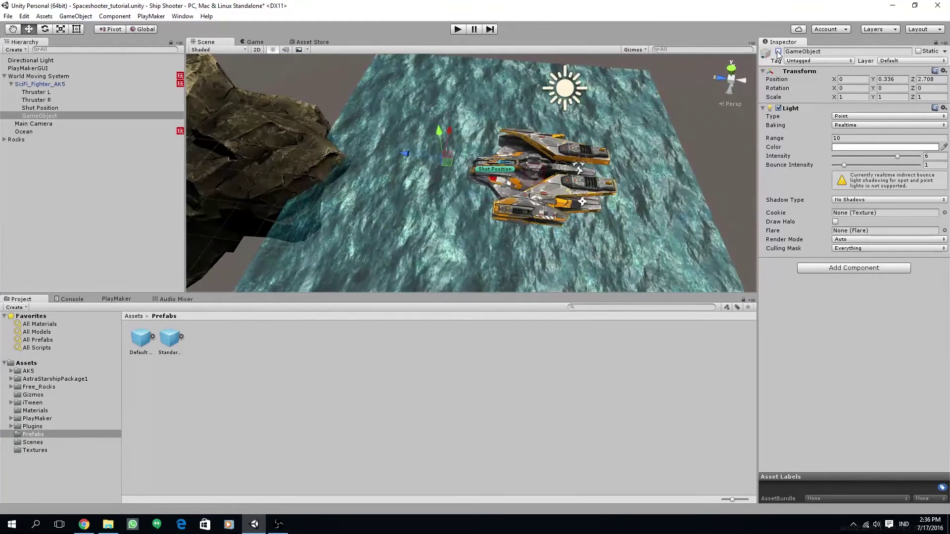
left_click(779, 52)
left_click(778, 52)
left_click(779, 52)
left_click(778, 52)
left_click(779, 52)
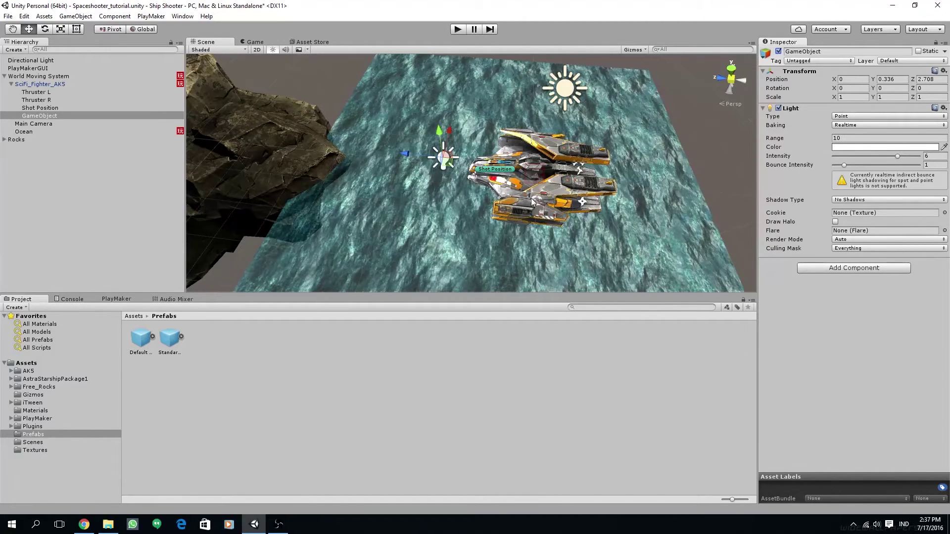
left_click(778, 51)
left_click_drag(543, 200, 436, 180, "alt")
Step: Add a second PlayMaker FSM to SciFi_Fighter_AK5 and name it AK5 Fire
left_click(36, 84)
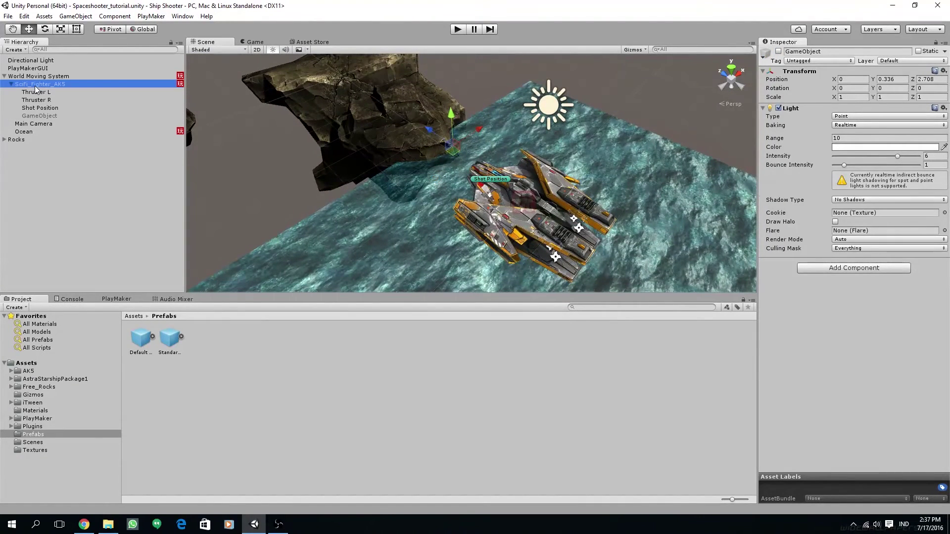
left_click(116, 299)
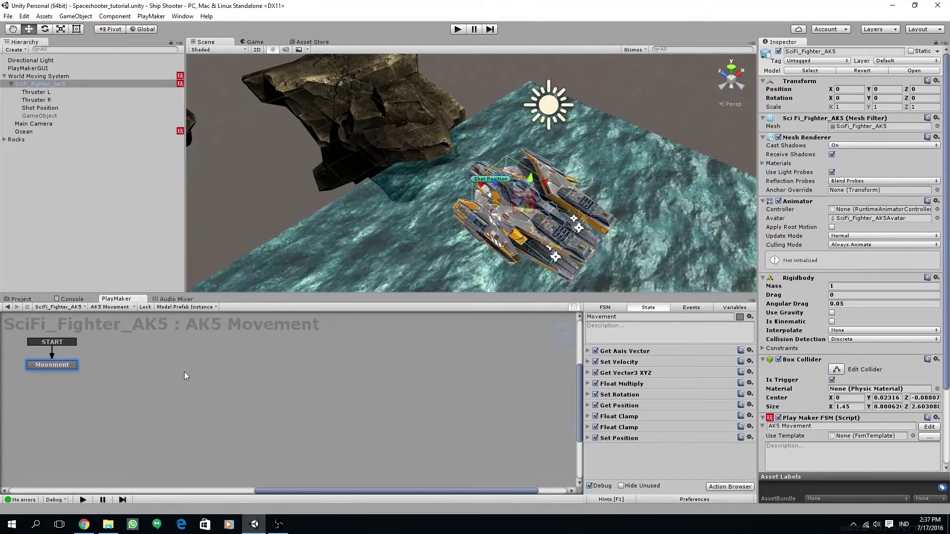
right_click(186, 376)
left_click(110, 306)
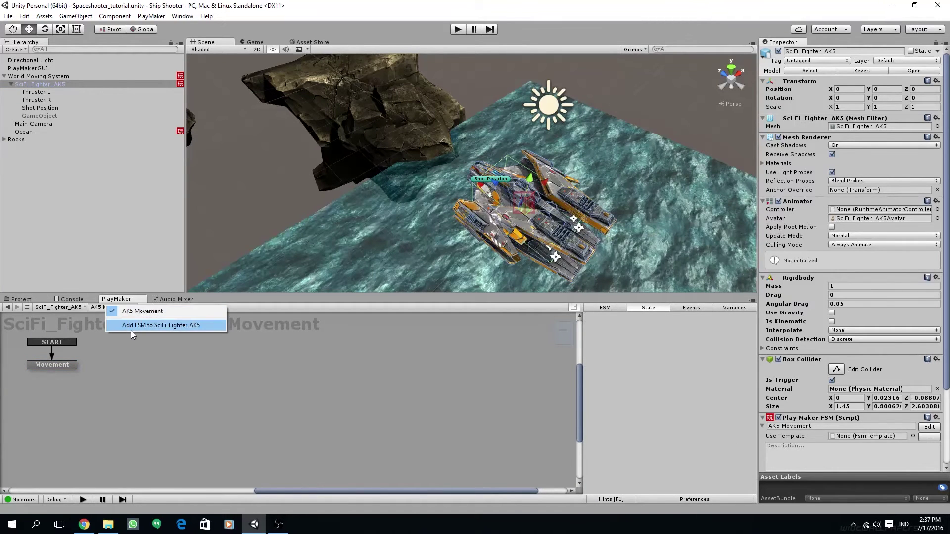
left_click(130, 331)
left_click(606, 307)
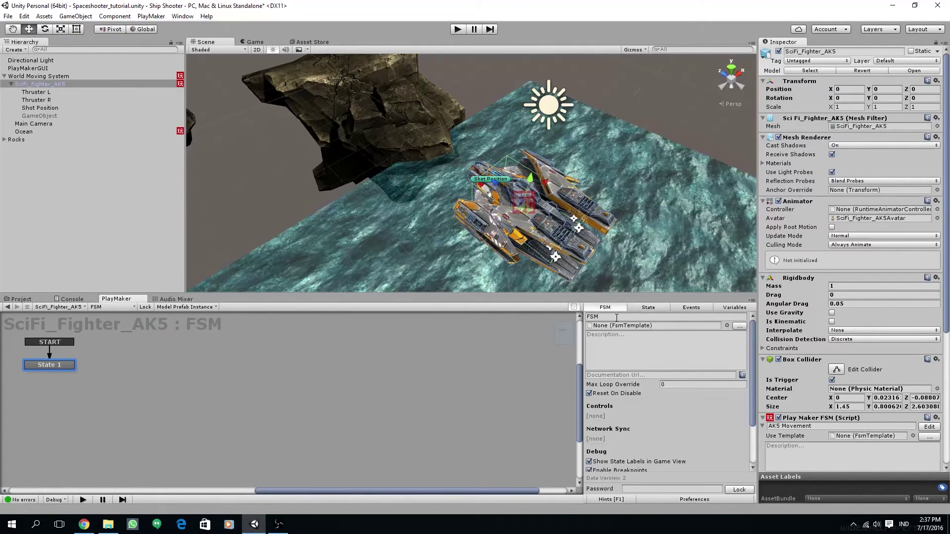
type("AK")
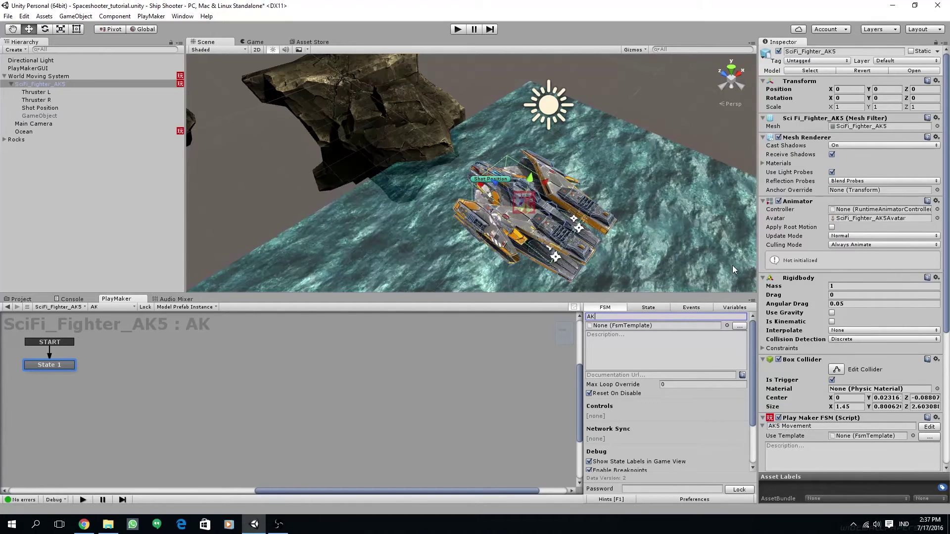
type("5 Fire")
Step: Add the Get Button Down action to State 1 of the AK5 Fire FSM
left_click(637, 311)
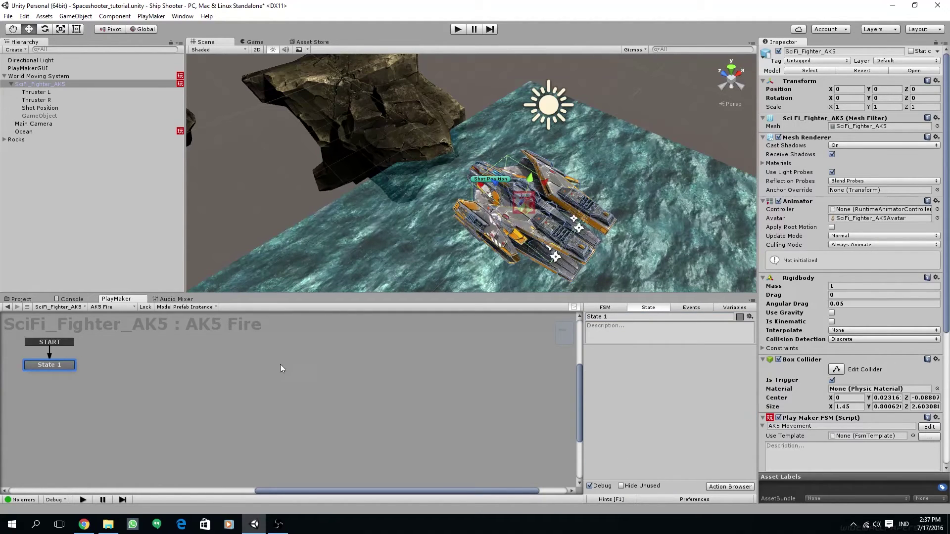
left_click(730, 487)
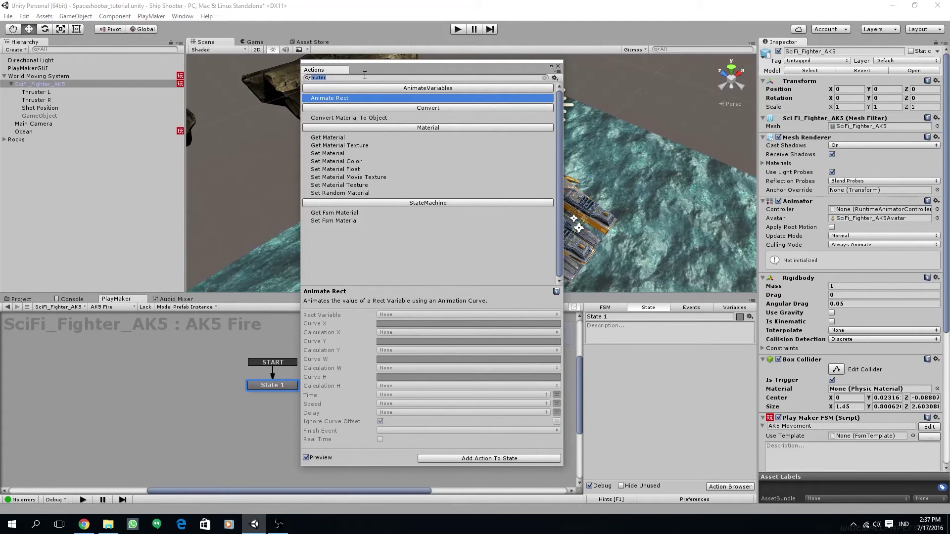
type("get bu")
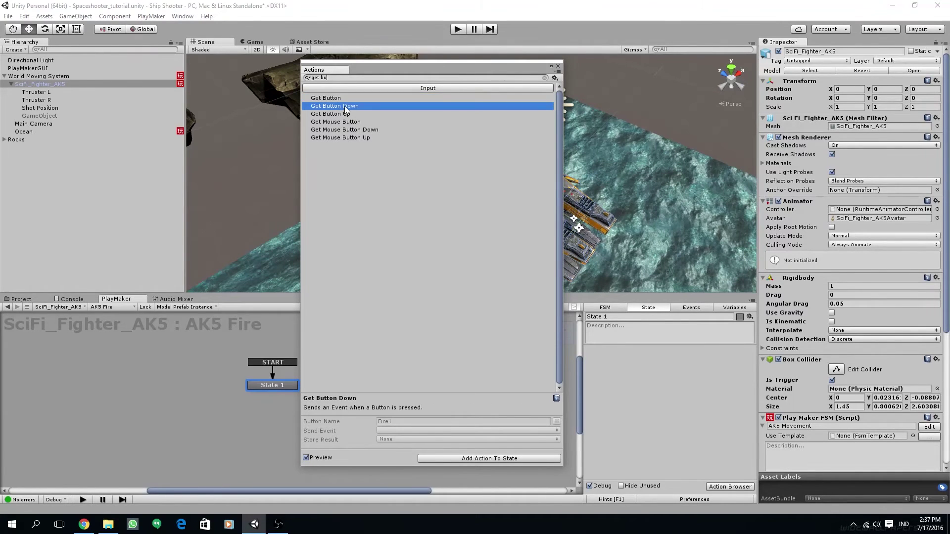
double_click(345, 106)
left_click(559, 66)
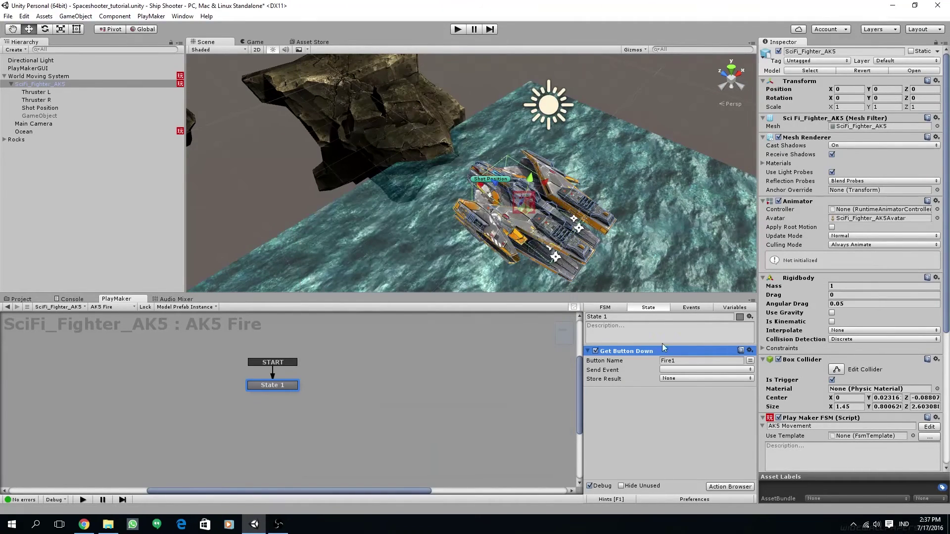
Step: Add an event named FIRE! to the AK5 Fire FSM
left_click(688, 309)
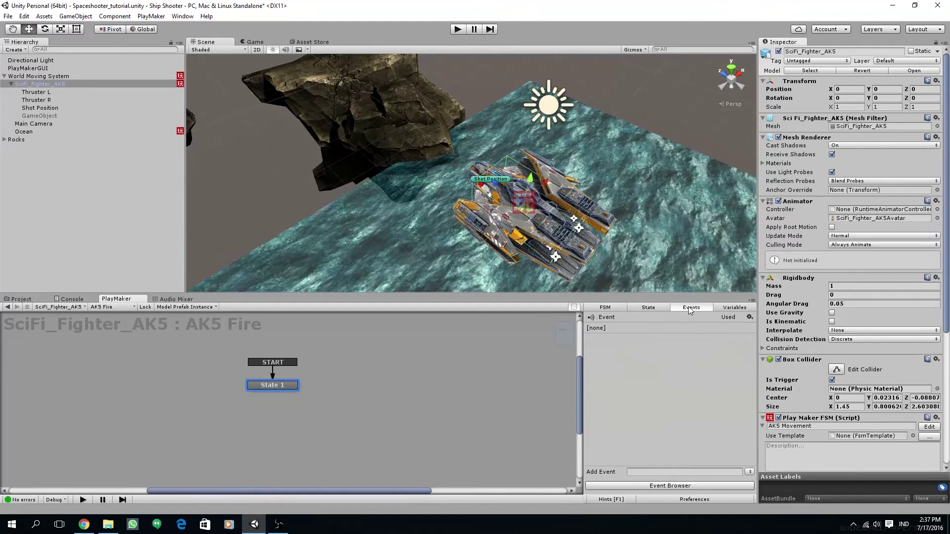
left_click(649, 307)
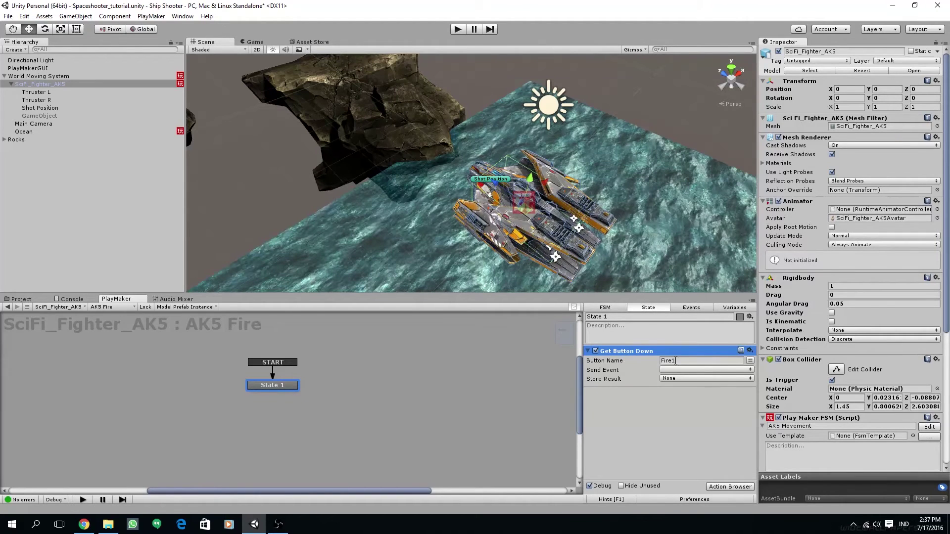
left_click(685, 309)
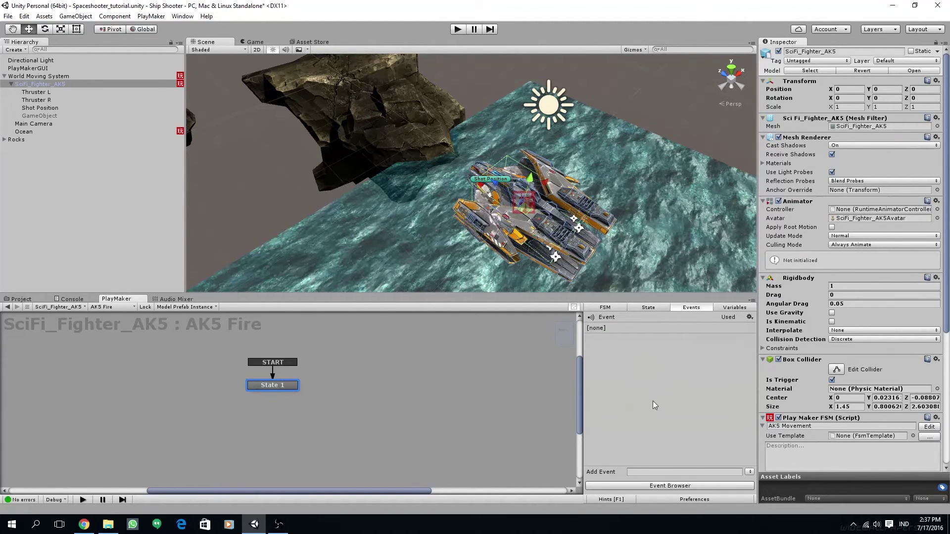
left_click(653, 472)
type("FIRE")
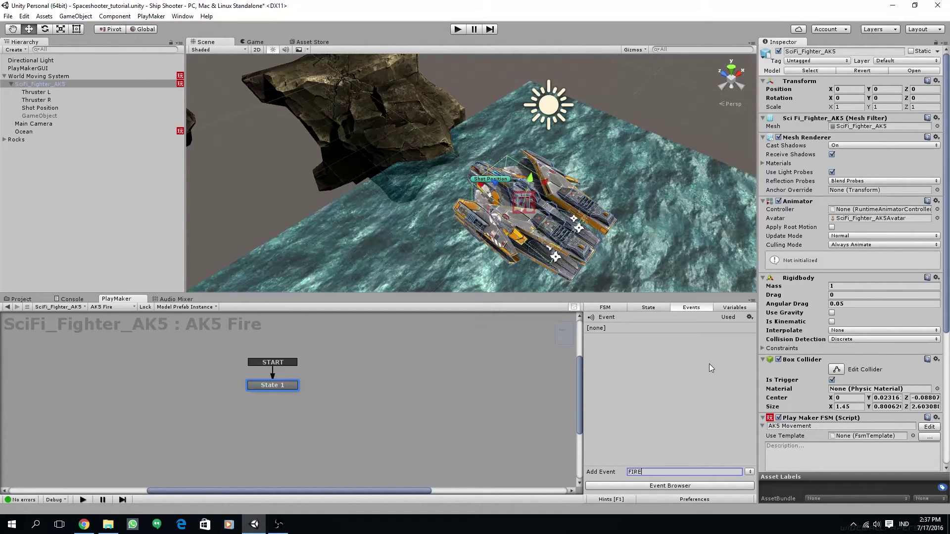
type("!")
key("Return")
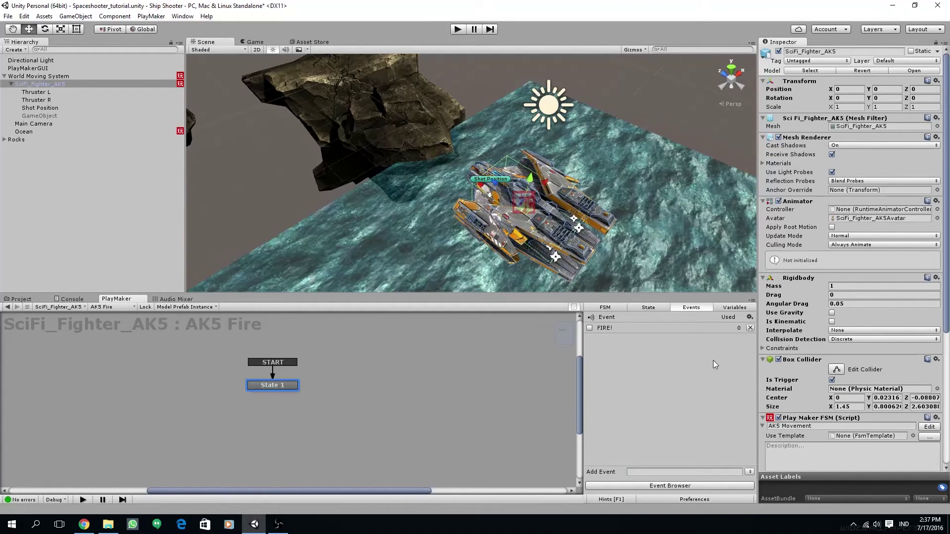
Step: Add a FIRE! transition to State 1 and set its Get Button Down action to send the FIRE! event
left_click(648, 307)
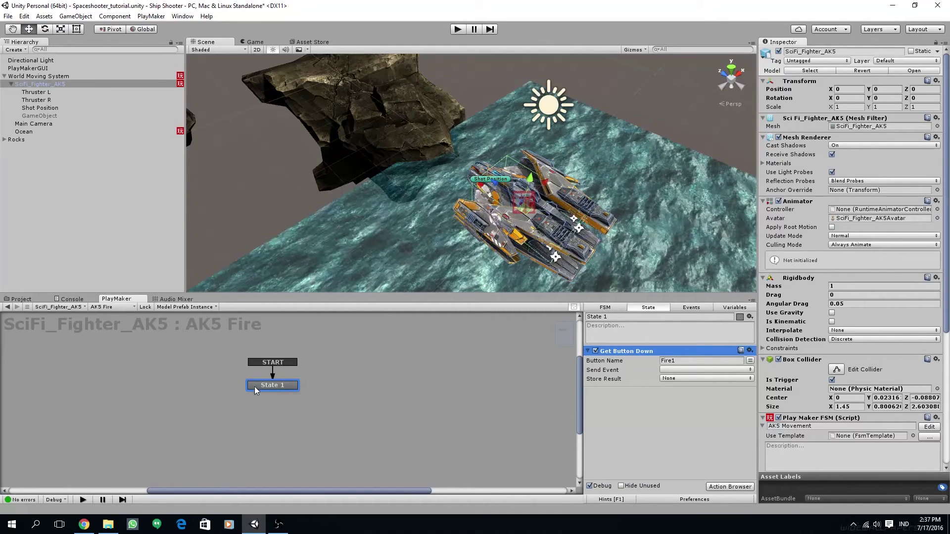
right_click(270, 387)
mouse_move(296, 394)
left_click(391, 394)
left_click(678, 370)
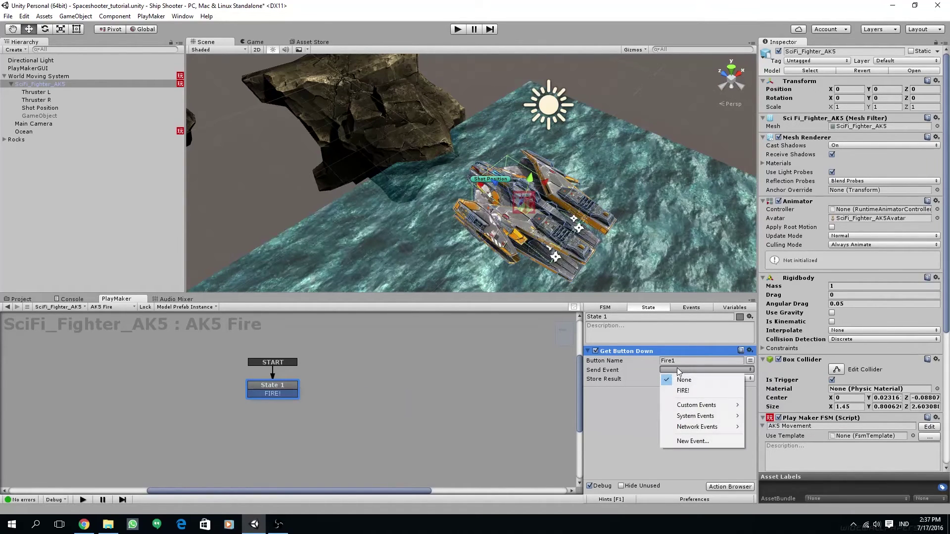
left_click(692, 398)
Step: Add a second state beside State 1 and link State 1's FIRE! transition to it
right_click(331, 379)
left_click(347, 385)
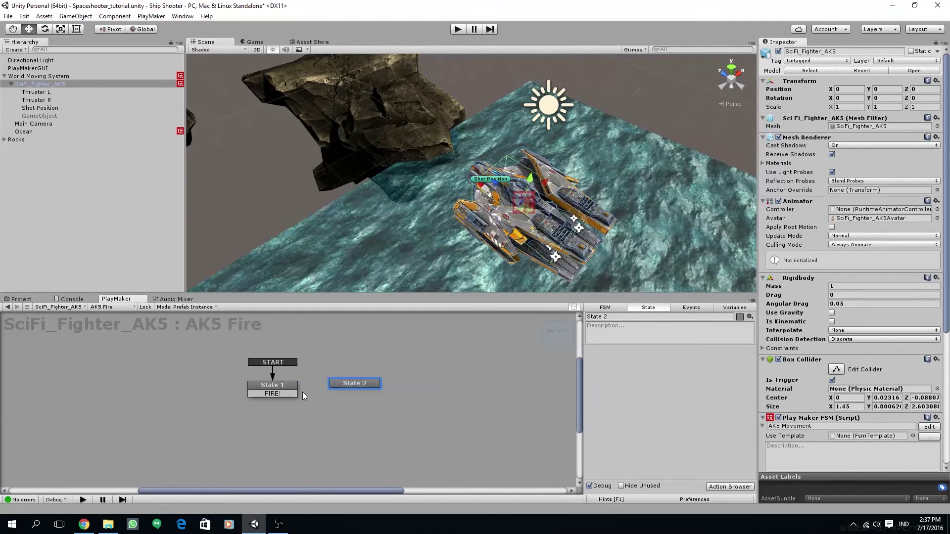
left_click_drag(289, 394, 370, 384)
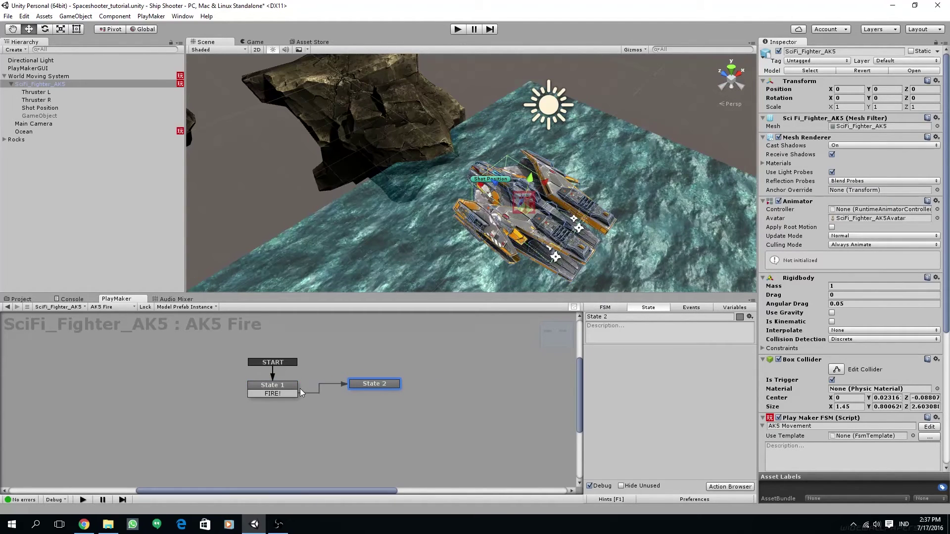
left_click(283, 388)
Step: Add the Create Object action to State 2 of the AK5 Fire FSM
left_click(376, 382)
left_click(730, 487)
type("create")
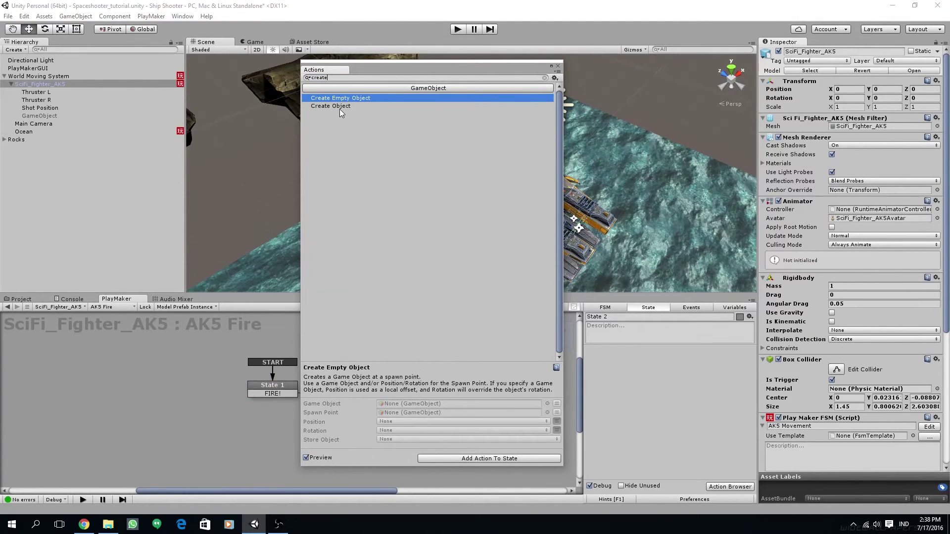
double_click(339, 106)
left_click(557, 66)
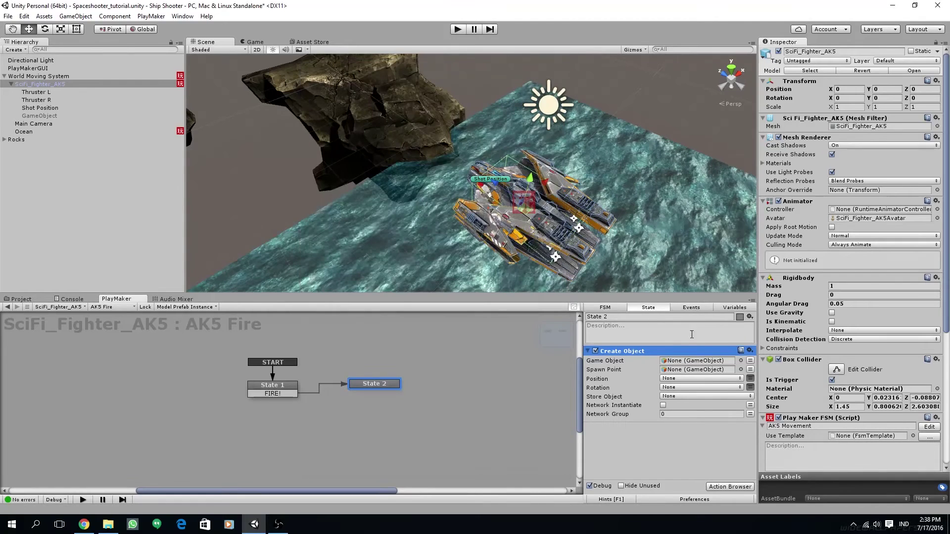
Step: Set the Create Object action to create the Standard Blaster prefab with Shot Position as its spawn point
left_click(741, 361)
left_click(42, 34)
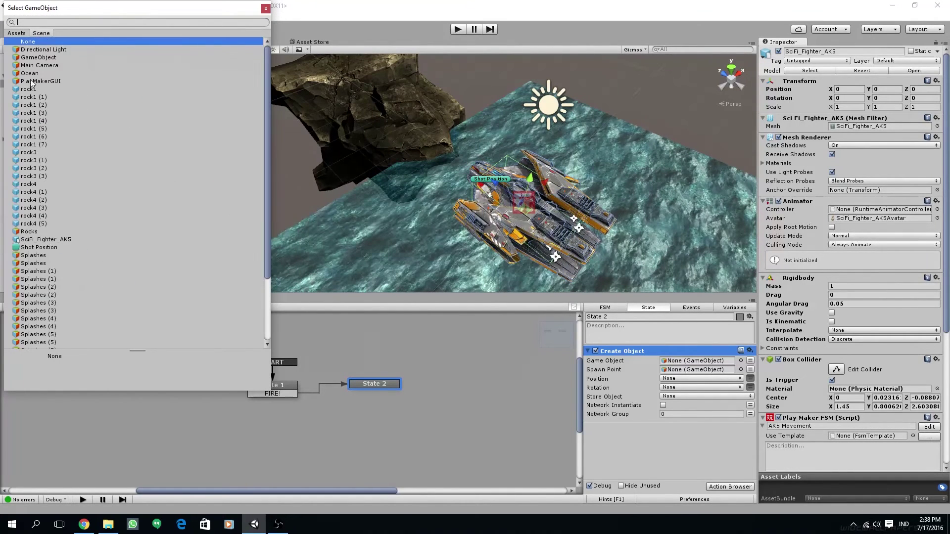
left_click(19, 33)
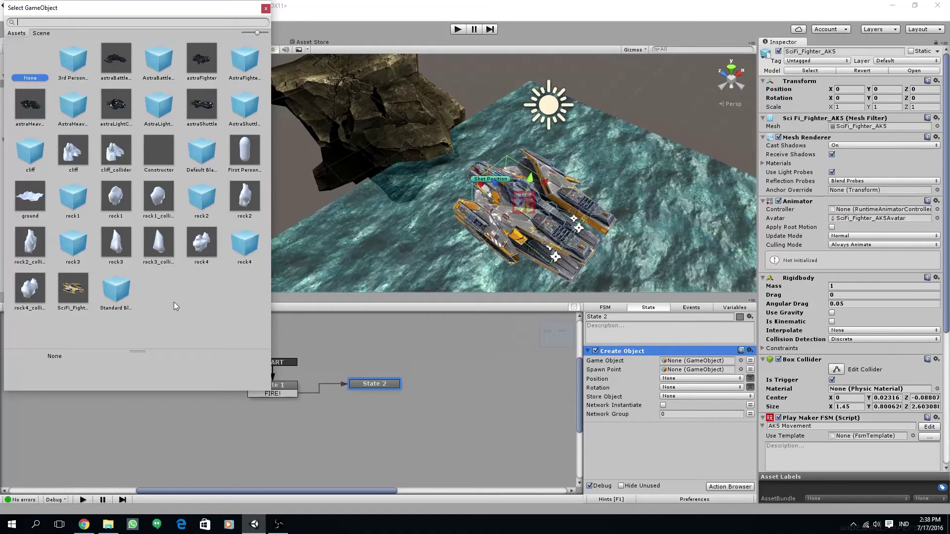
double_click(116, 292)
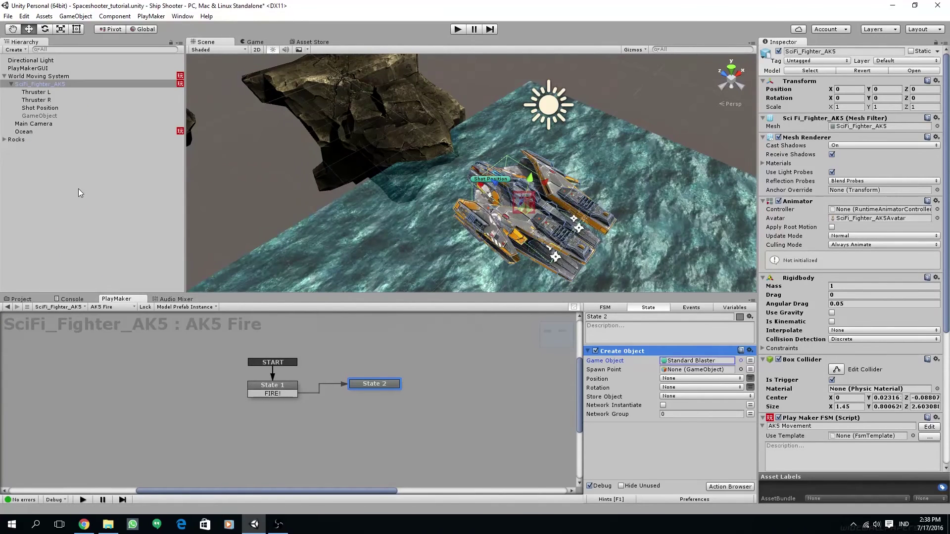
left_click_drag(41, 109, 686, 372)
Step: Add the Activate Game Object action to State 2 and collapse the Create Object settings
left_click(731, 487)
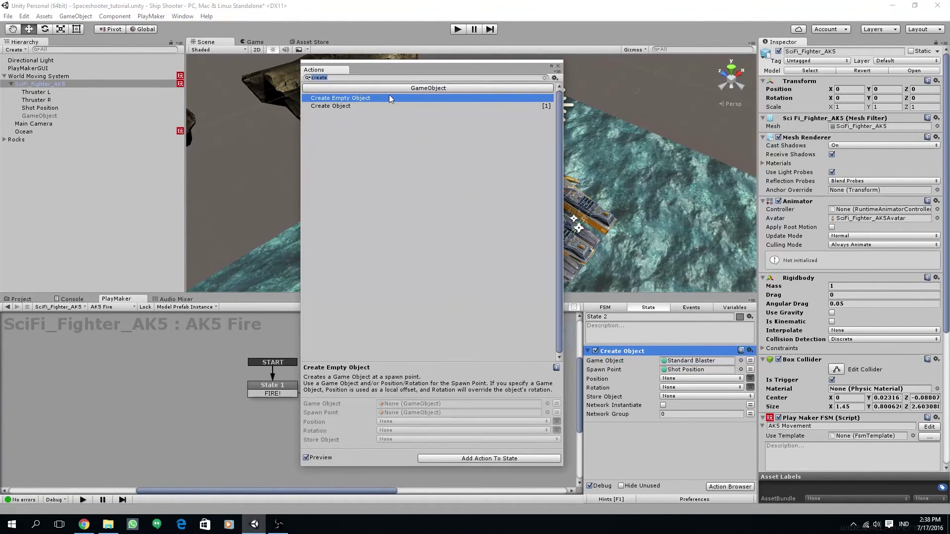
type("activate")
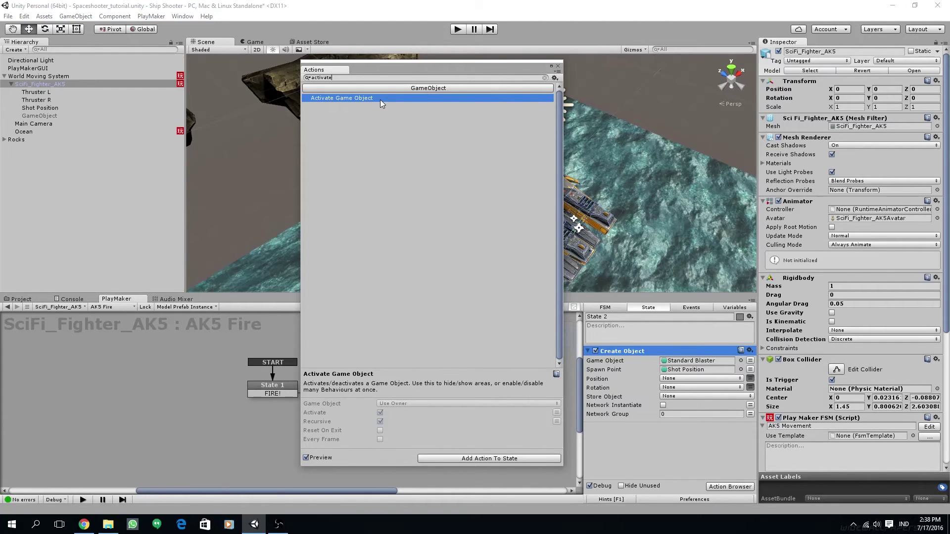
double_click(380, 100)
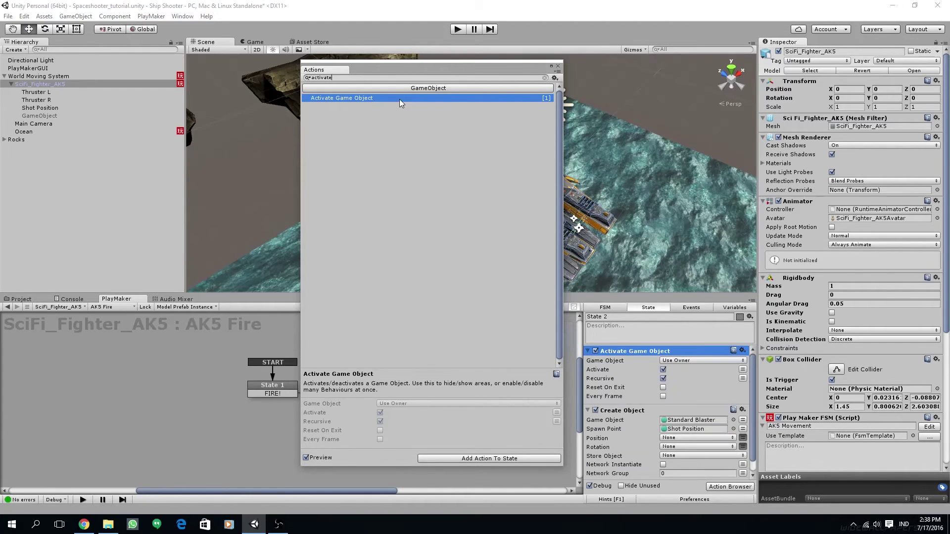
left_click(558, 66)
scroll(658, 435, "up", 1)
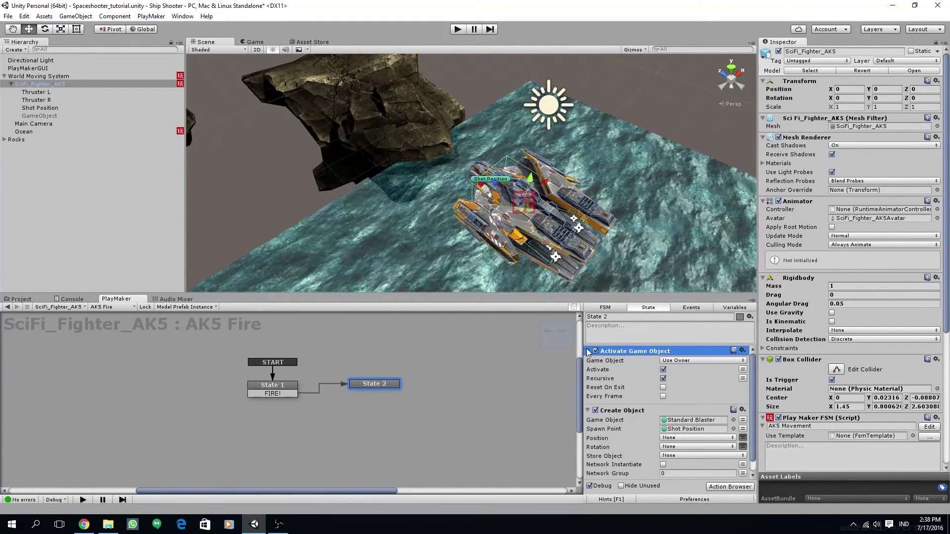
left_click(588, 411)
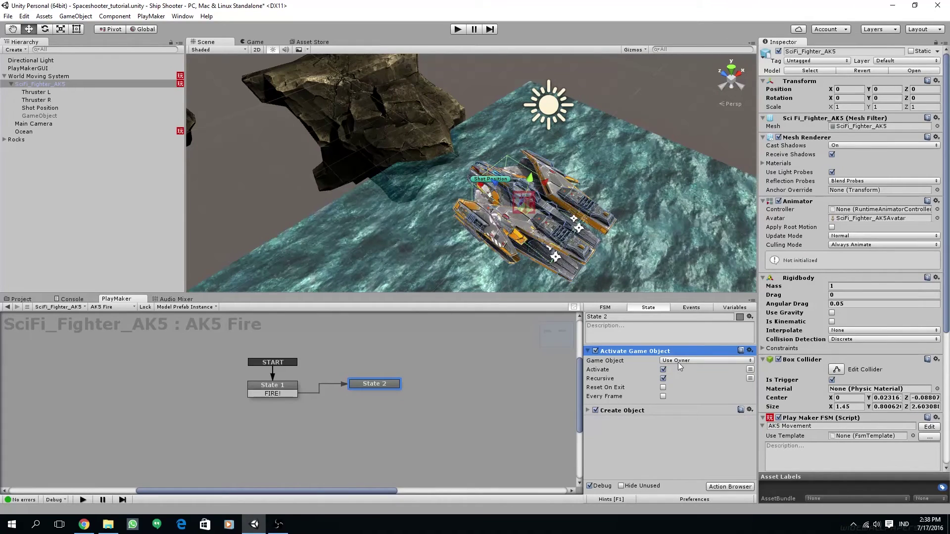
Step: Target Activate Game Object at the fighter's light child, GameObject, as a specified object and enable Reset On Exit
left_click(681, 361)
left_click(694, 386)
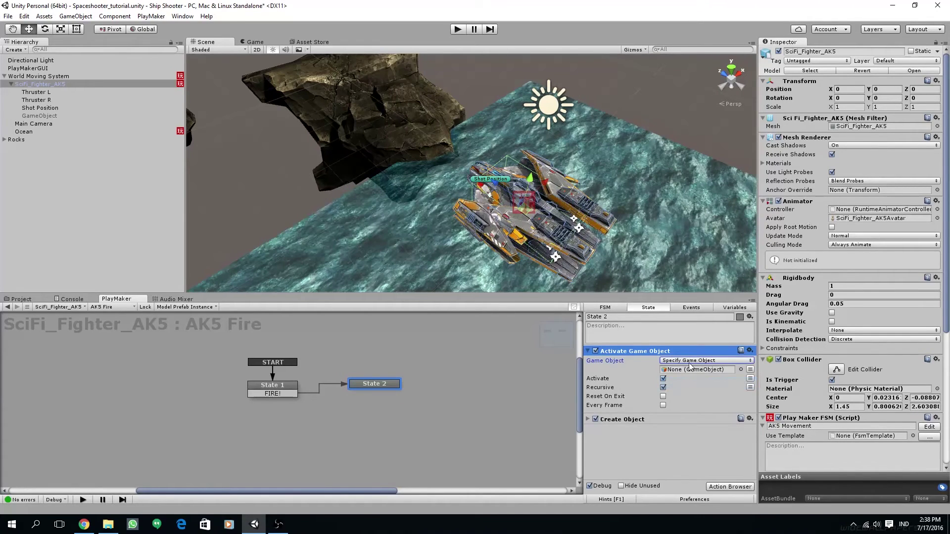
left_click_drag(43, 120, 683, 372)
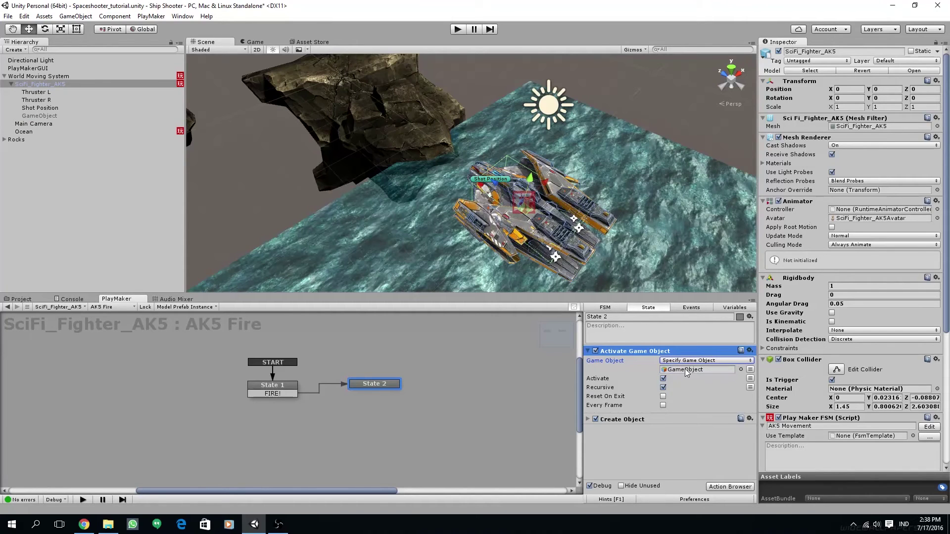
left_click(664, 397)
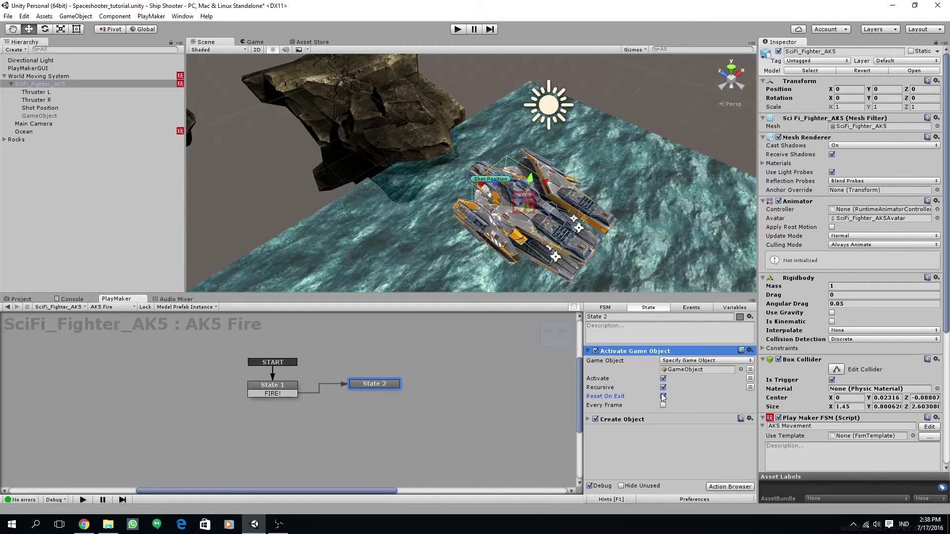
Step: Add a FINISHED transition to State 2, link it back to State 1, and place State 2 below State 1
left_click_drag(372, 384, 382, 383)
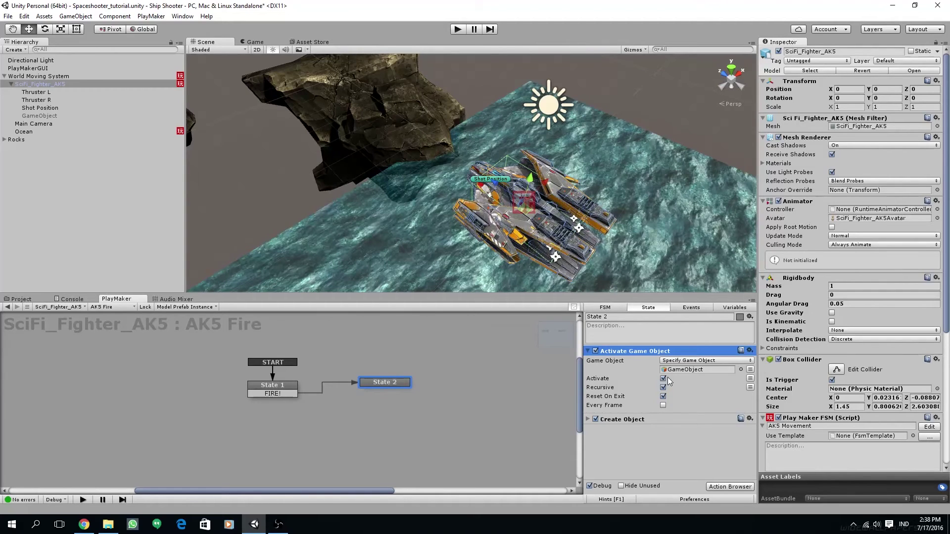
right_click(396, 382)
mouse_move(475, 387)
left_click(522, 398)
left_click_drag(366, 393, 274, 384)
left_click_drag(385, 382, 281, 427)
Step: Add the Wait action to State 2 and move it below Create Object as the last action
left_click(718, 487)
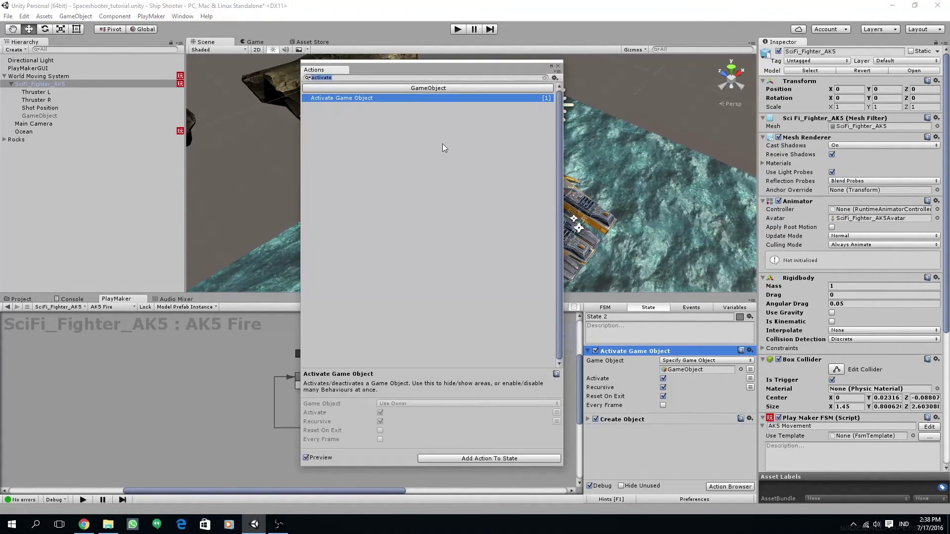
type("wait")
double_click(343, 106)
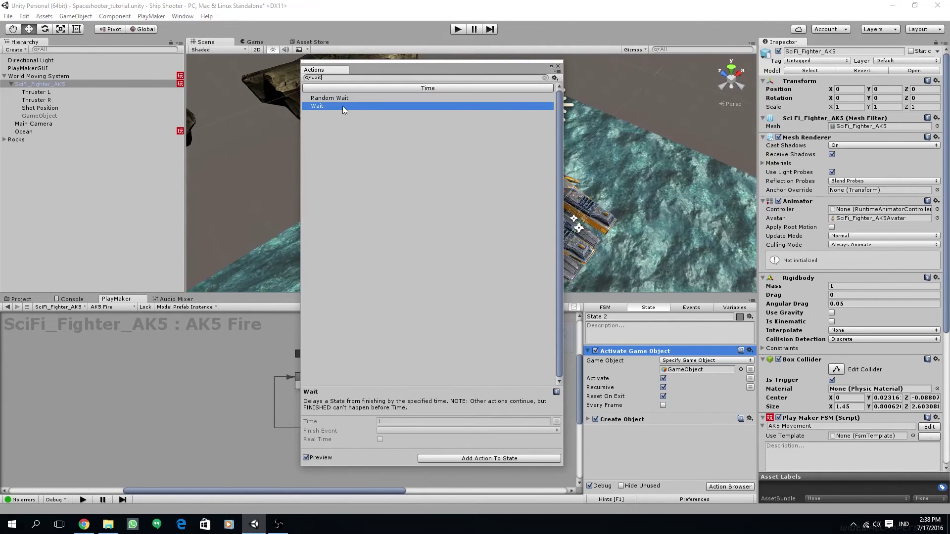
left_click(558, 66)
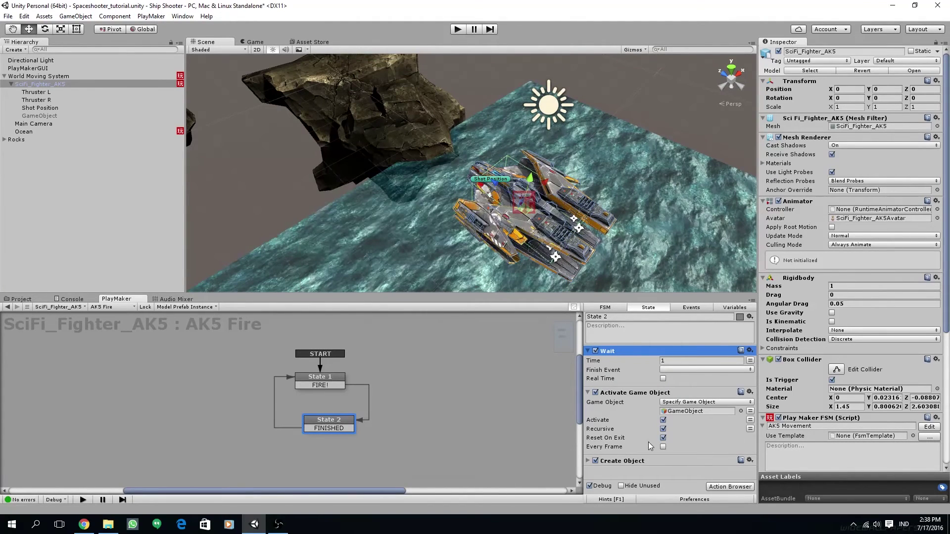
left_click(588, 350)
left_click(589, 362)
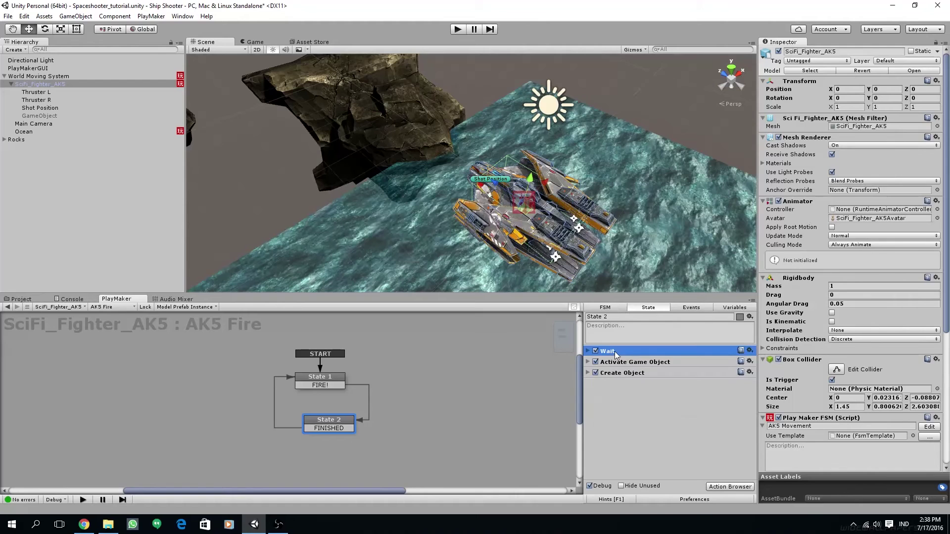
left_click_drag(616, 355, 603, 394)
Step: Set the Wait action's time to 0.05 and its finish event to FINISHED
left_click(587, 373)
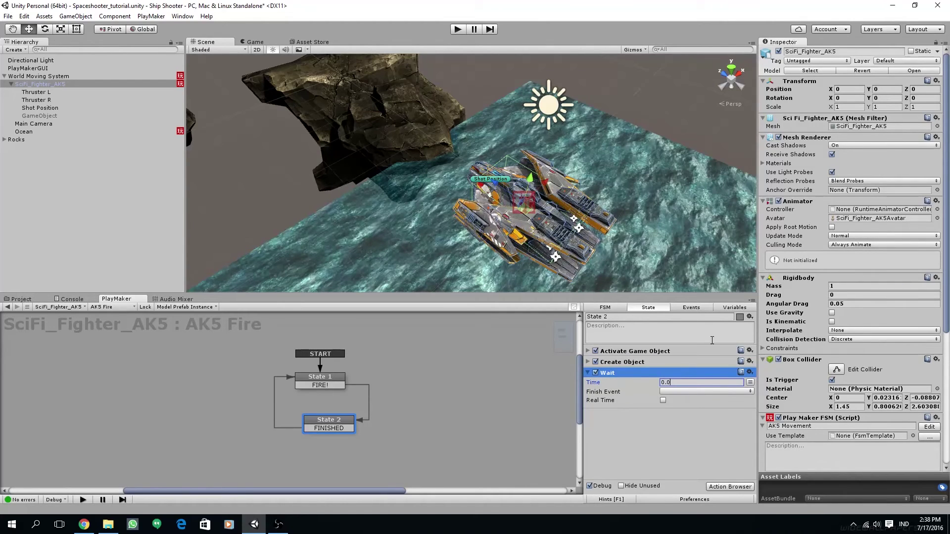
left_click(687, 390)
left_click(689, 412)
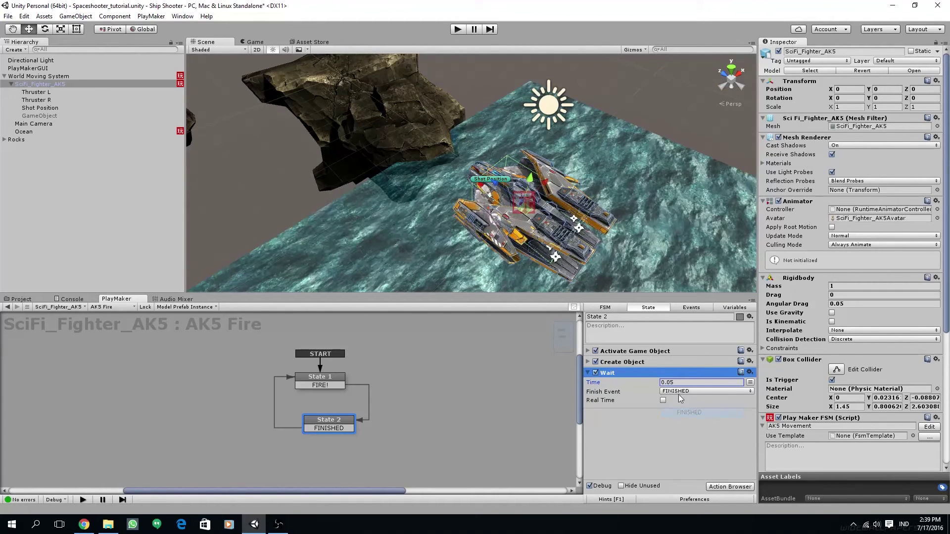
left_click(588, 373)
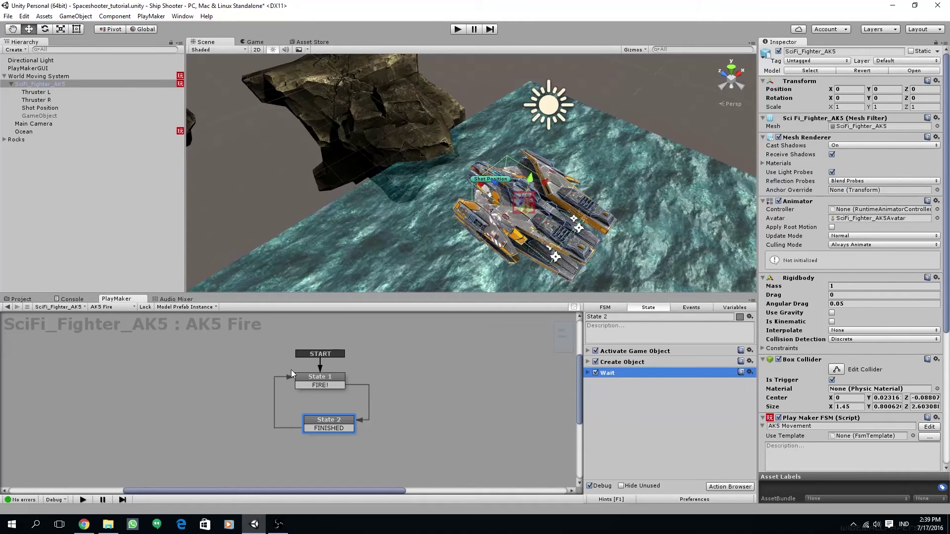
Step: Add a Play Maker FSM component to the Standard Blaster prefab in the Prefabs folder
left_click_drag(464, 222, 242, 266, "alt")
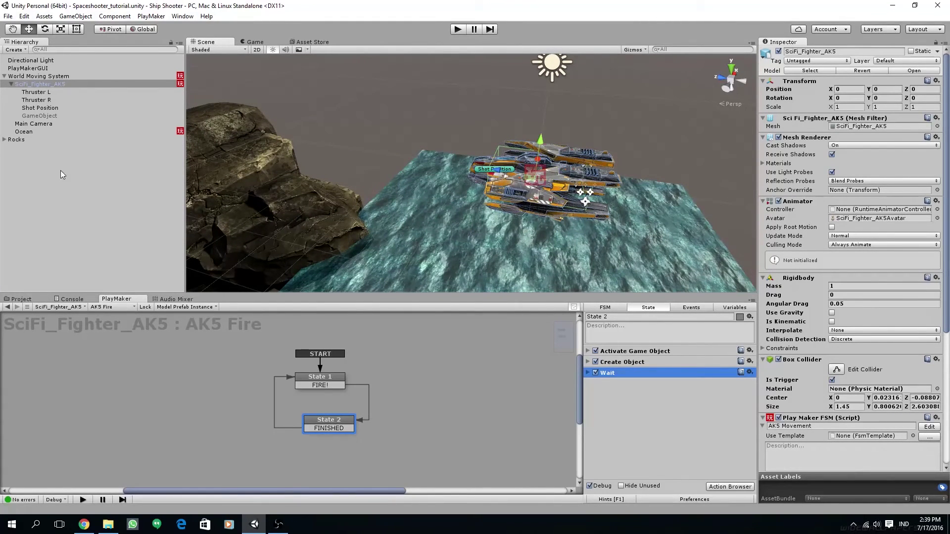
left_click(28, 301)
left_click(170, 341)
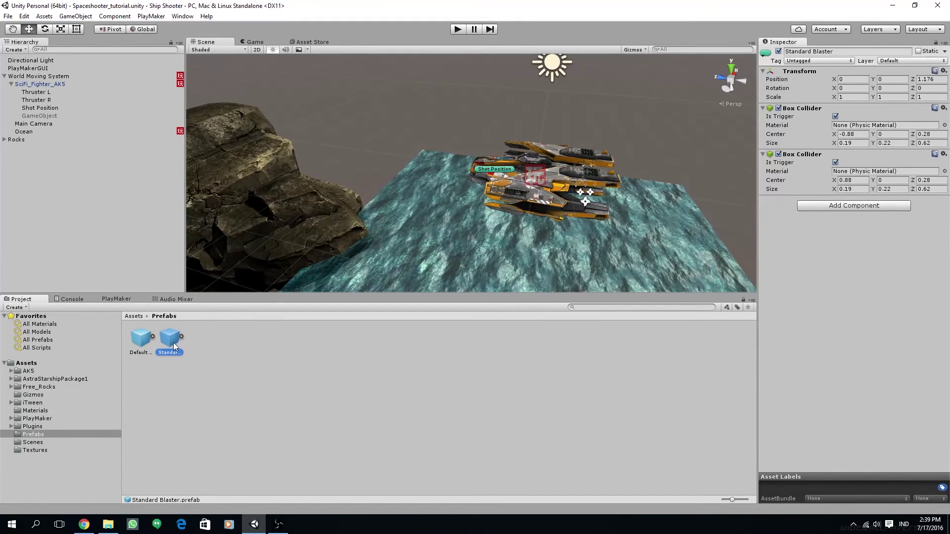
left_click(861, 206)
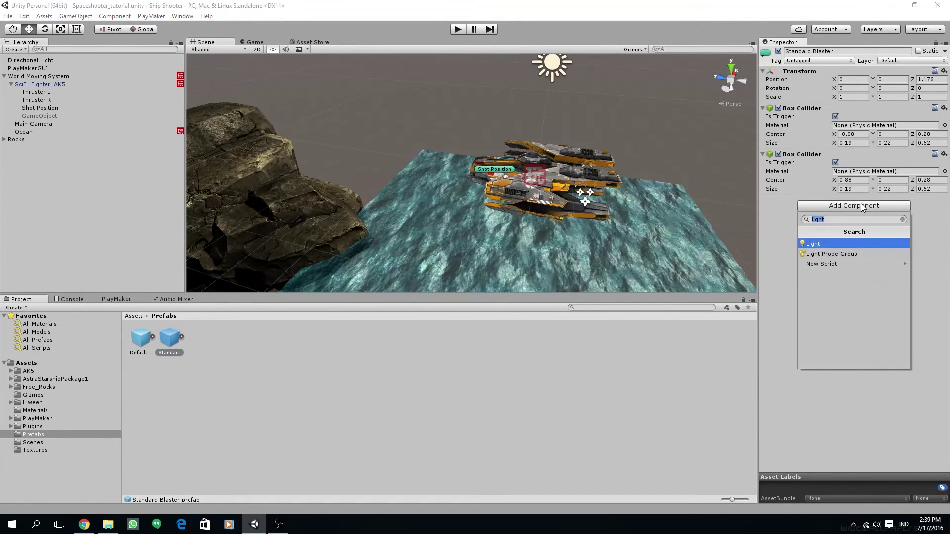
type("playmaker")
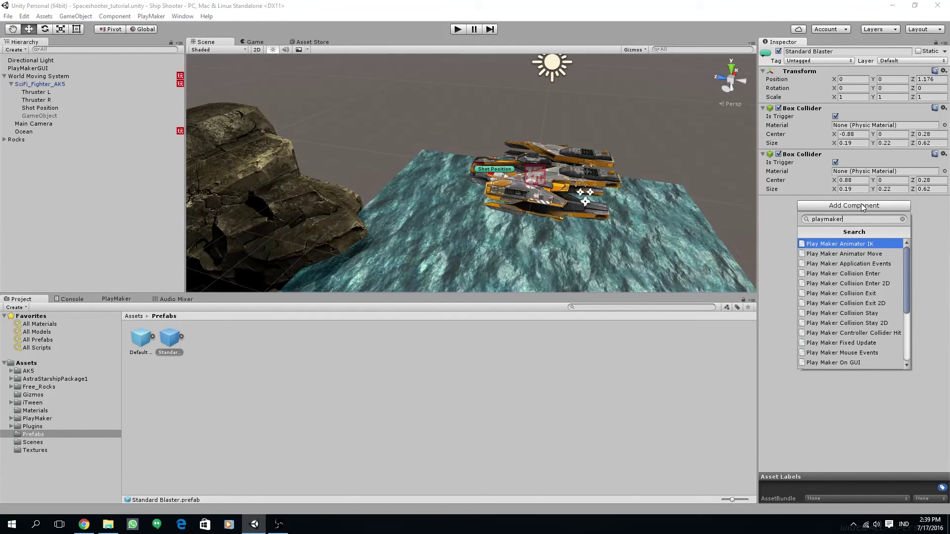
scroll(867, 301, "down", 5)
left_click(848, 345)
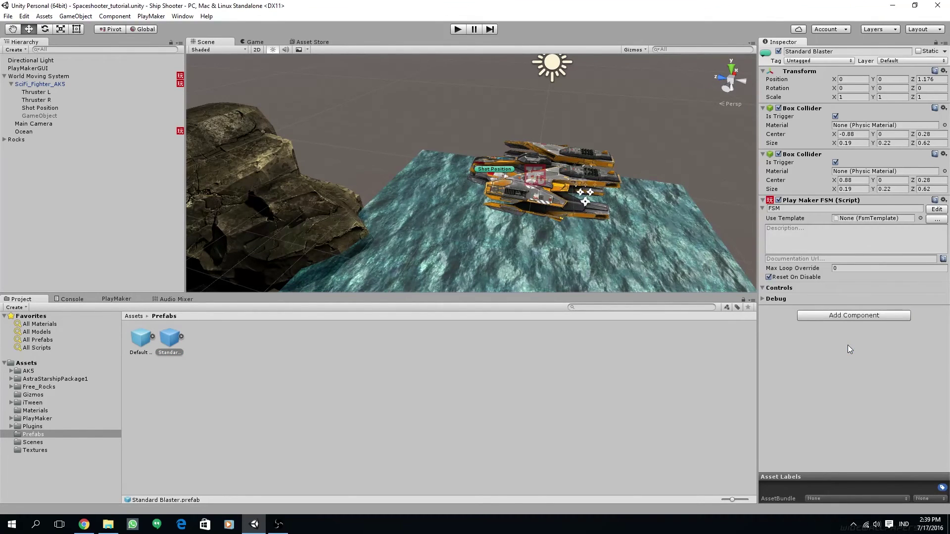
Step: Open the Standard Blaster prefab's FSM in the PlayMaker editor and add the Translate action to State 1
left_click(119, 298)
left_click(70, 308)
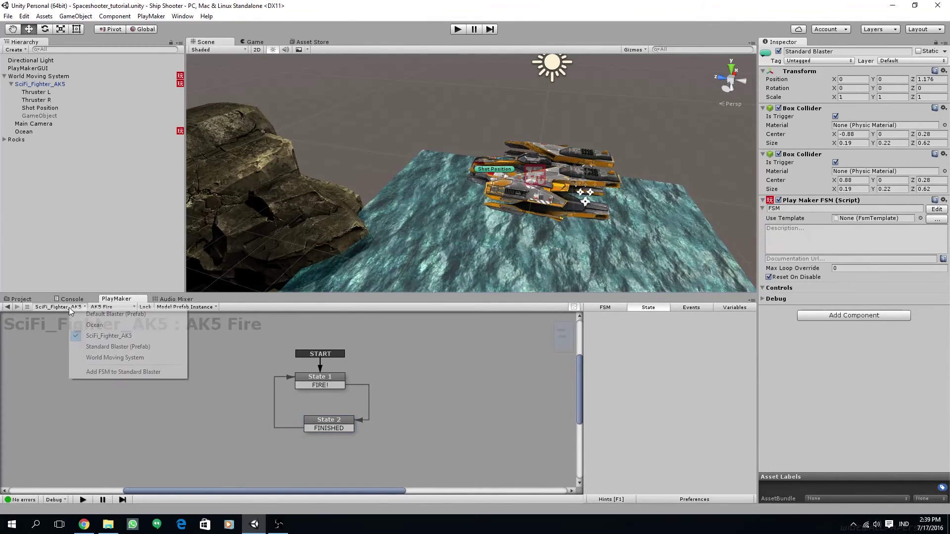
left_click(111, 346)
middle_click_drag(56, 367, 296, 404)
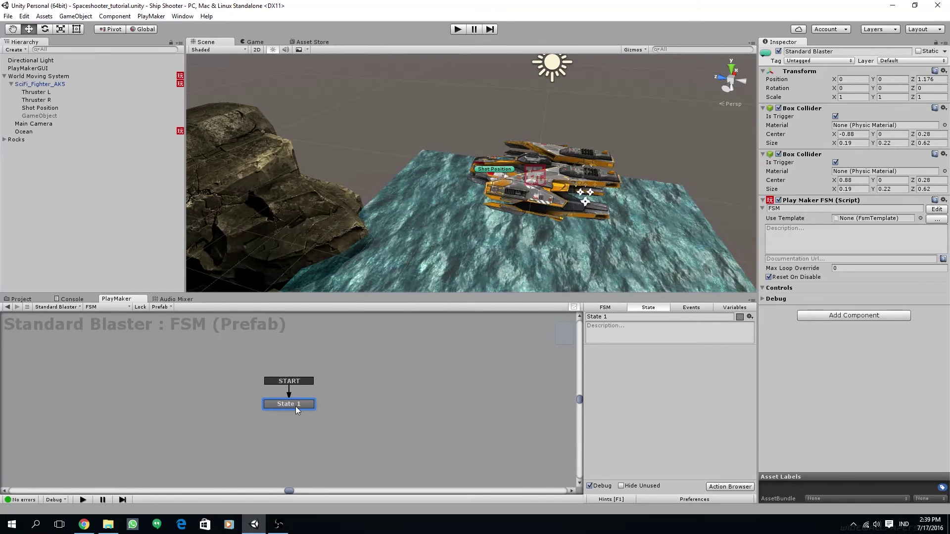
left_click(743, 489)
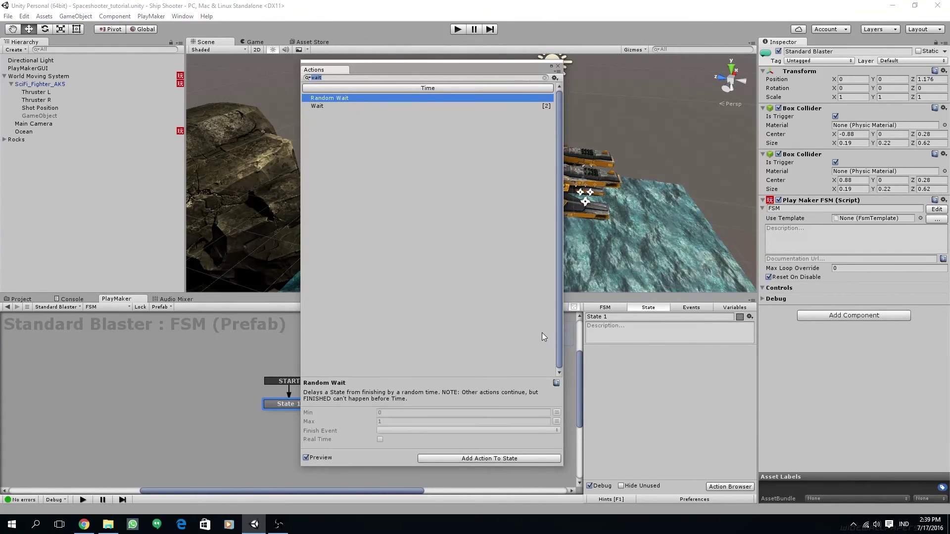
type("transla")
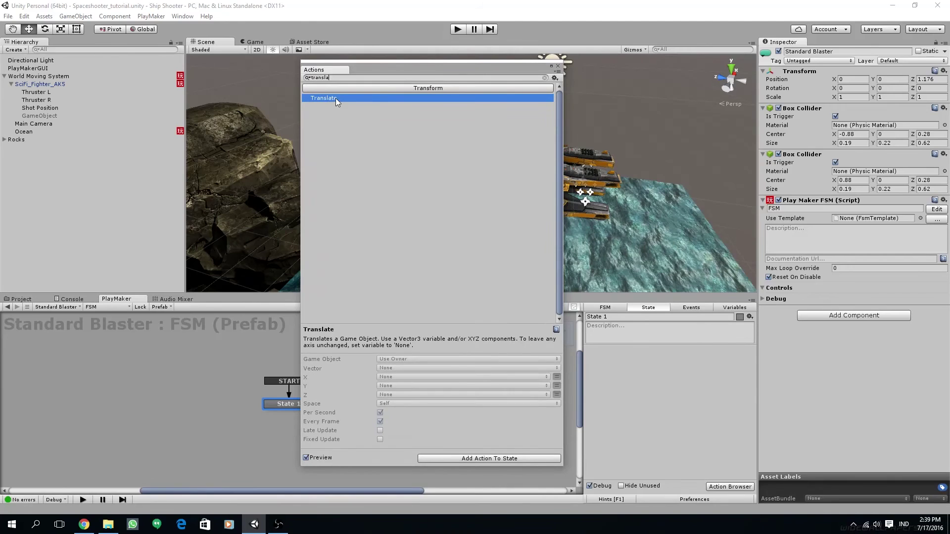
double_click(336, 98)
left_click(558, 66)
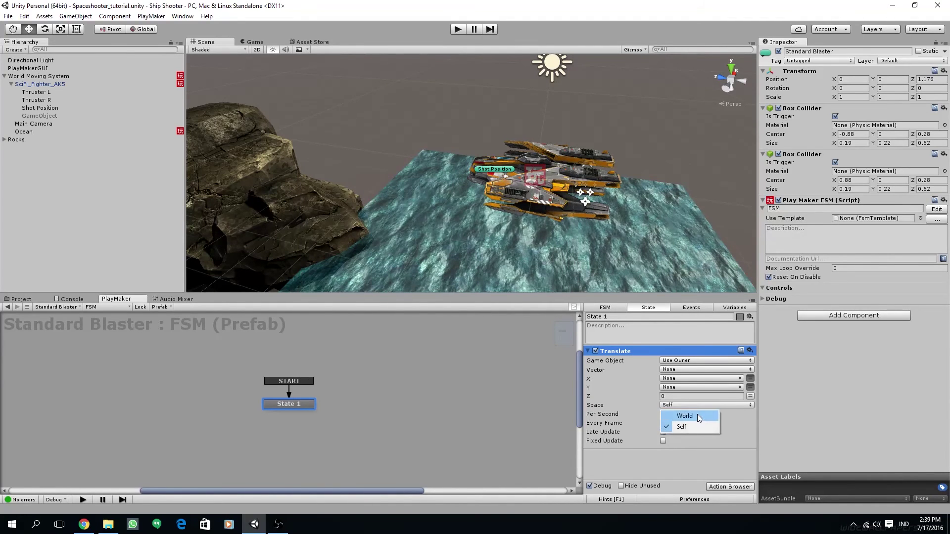
Step: Set the Translate action's space to World and its Z value to 35
left_click(688, 416)
left_click(672, 396)
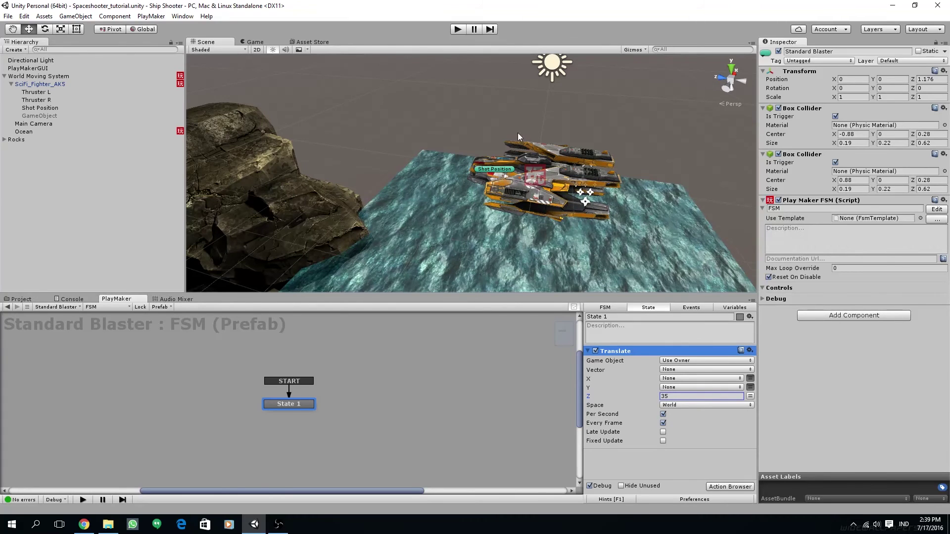
Step: Add the Destroy Object action to State 1 and place it below the collapsed Translate action
left_click(723, 486)
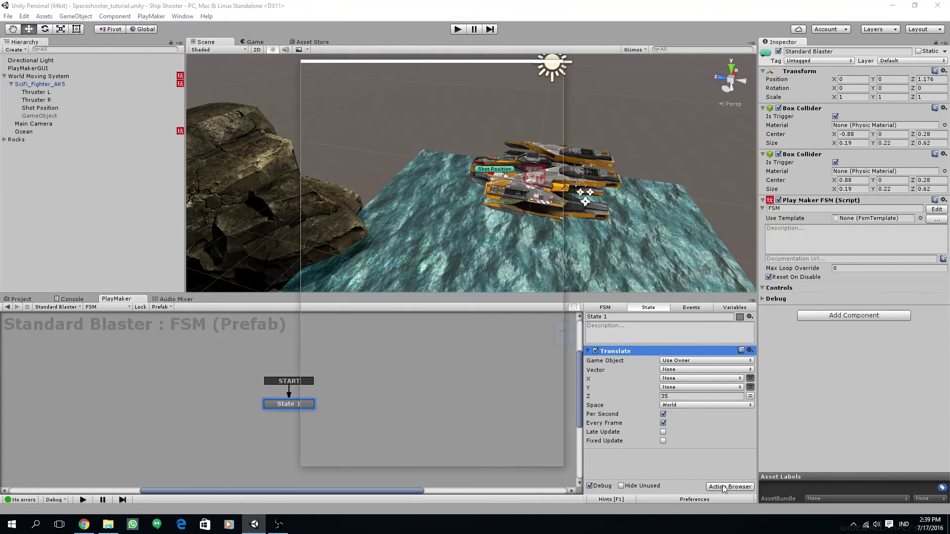
type("destr")
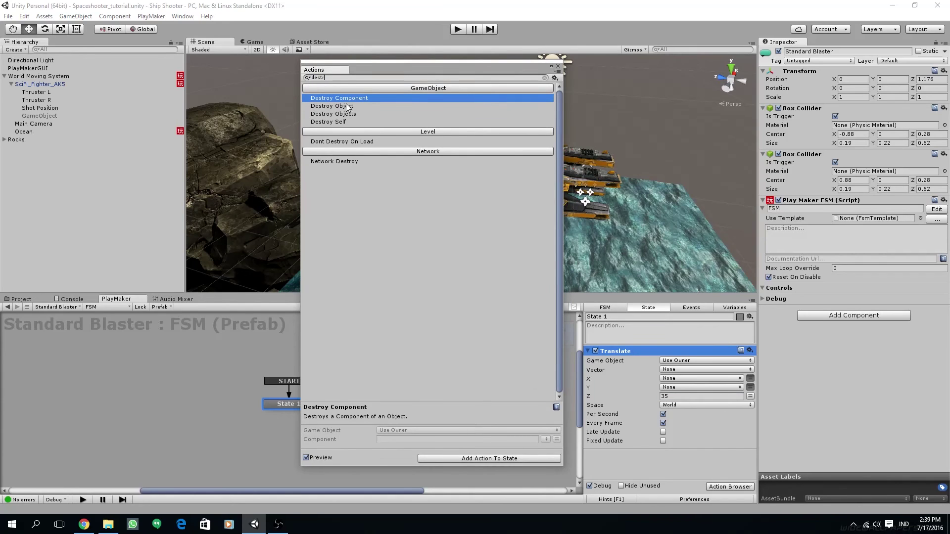
double_click(347, 106)
left_click(557, 68)
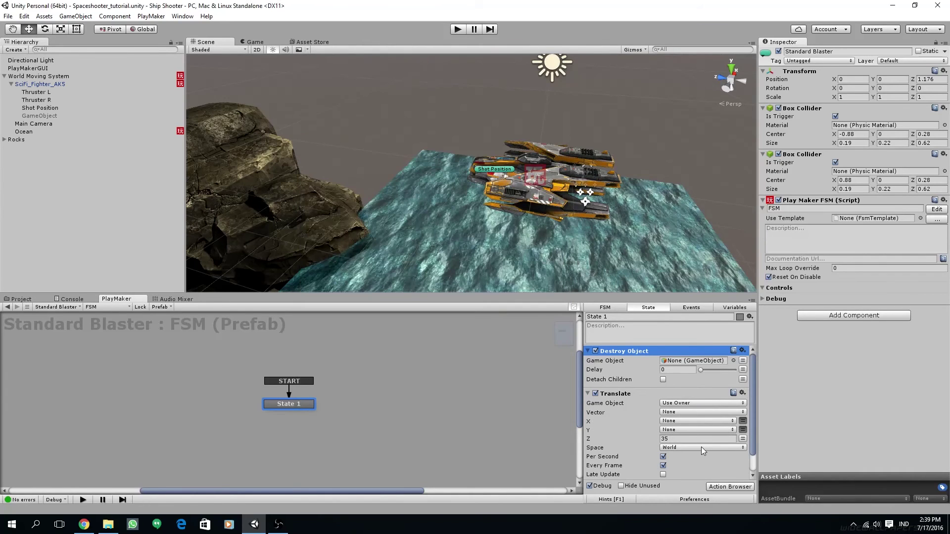
left_click(588, 394)
left_click_drag(612, 394, 623, 364)
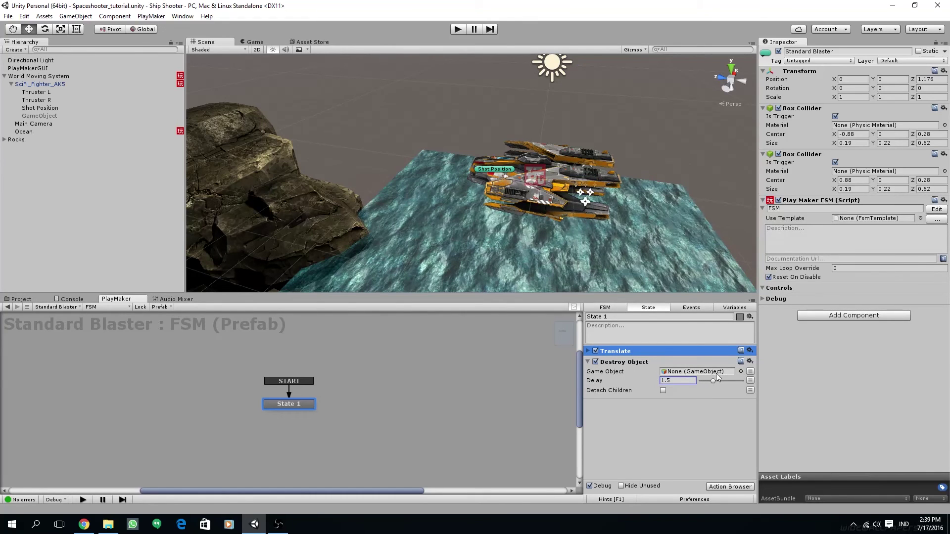
Step: Set the Destroy Object action's delay to 1.5 and its game object to the Standard Blaster prefab
left_click(741, 372)
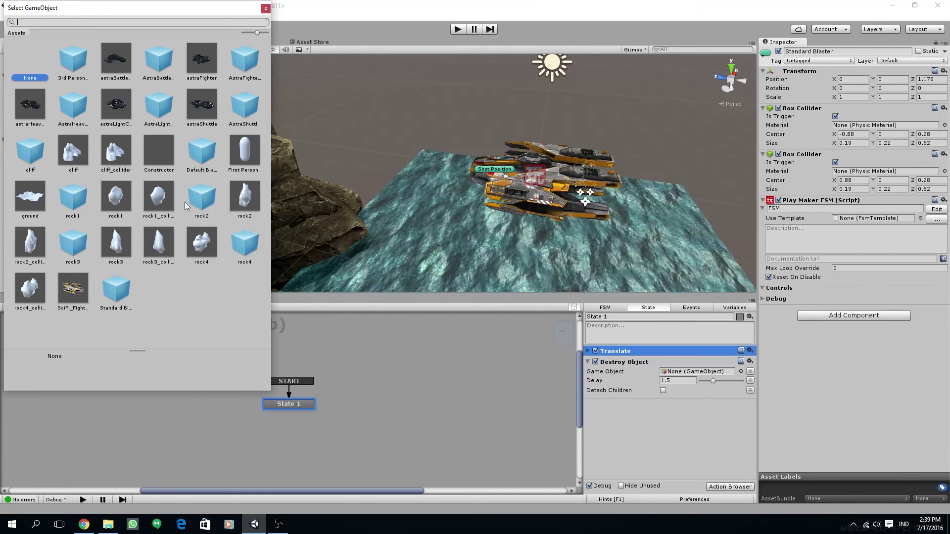
left_click(115, 292)
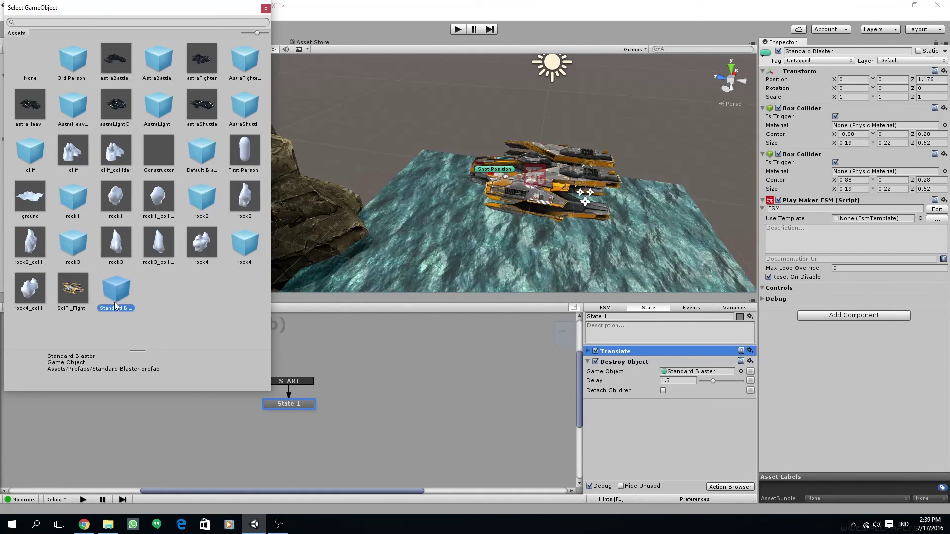
double_click(119, 292)
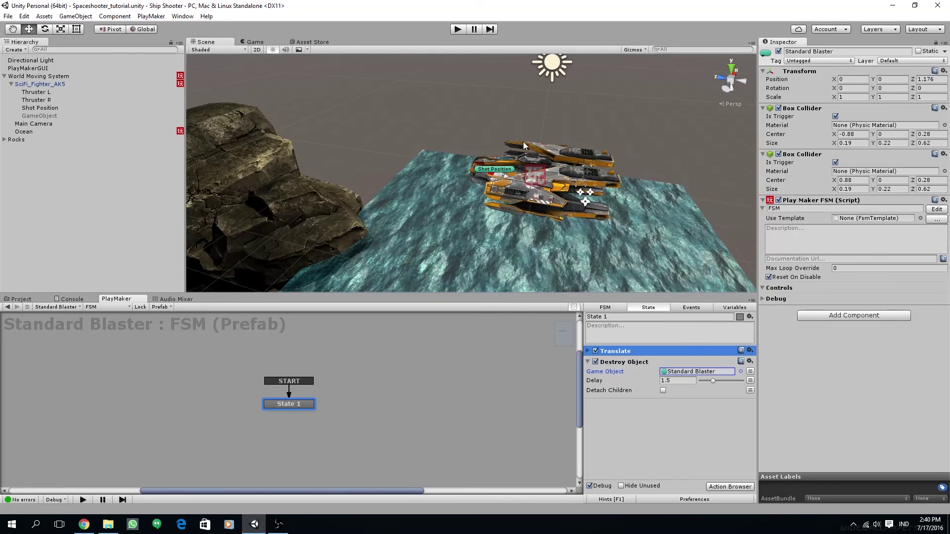
Step: Play-test the game by steering the ship around the rocks and firing blaster shots
left_click(459, 29)
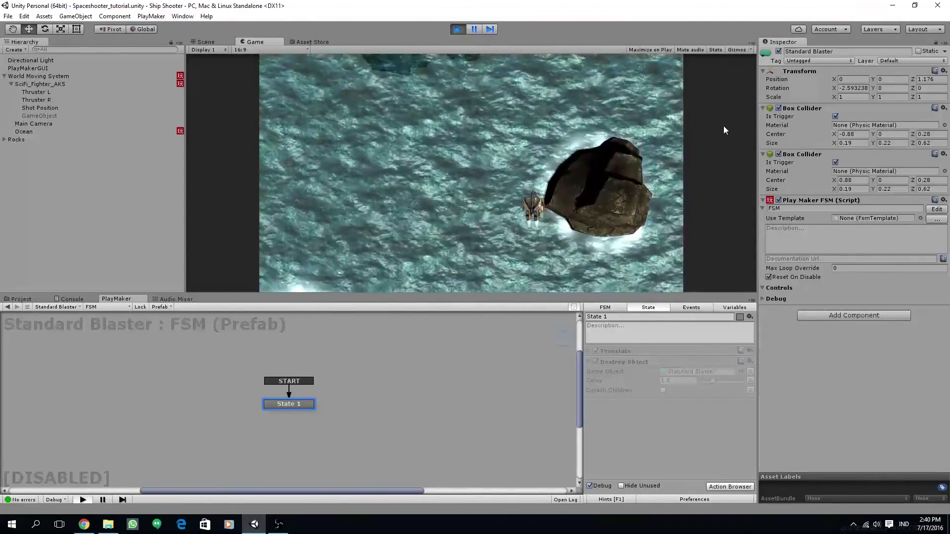
key("Left")
key("Down")
key("Up")
key("space")
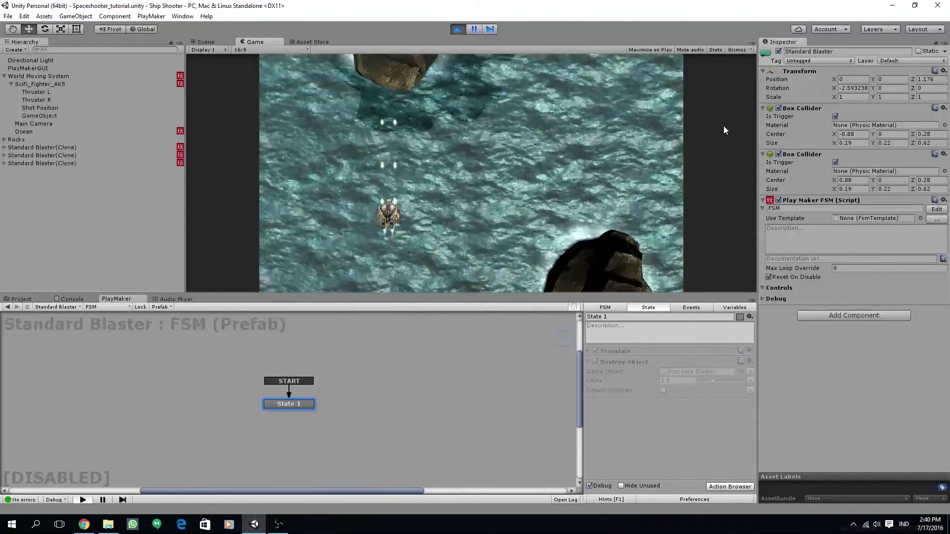
key("space")
key("Right")
key("Down")
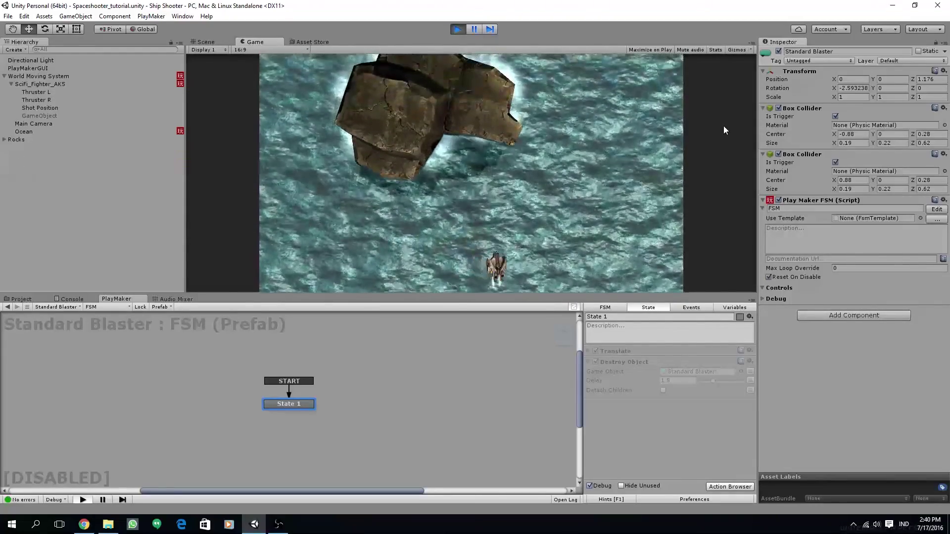
key("Right")
key("Up")
key("Left")
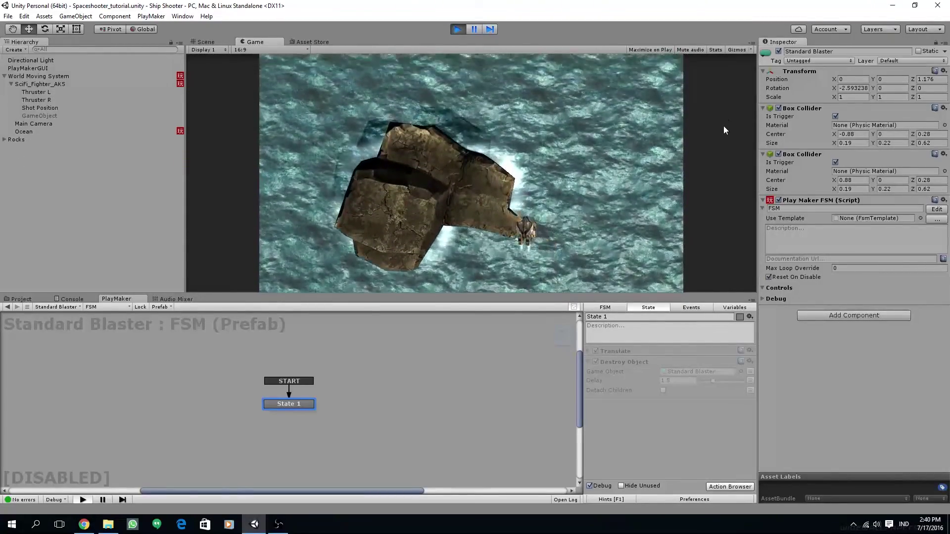
key("Left")
key("Right")
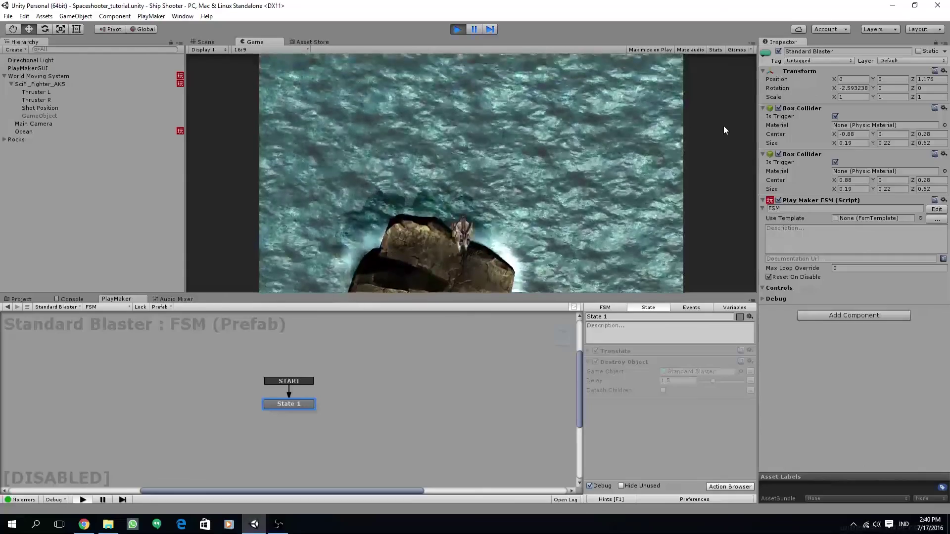
key("Left")
key("Right")
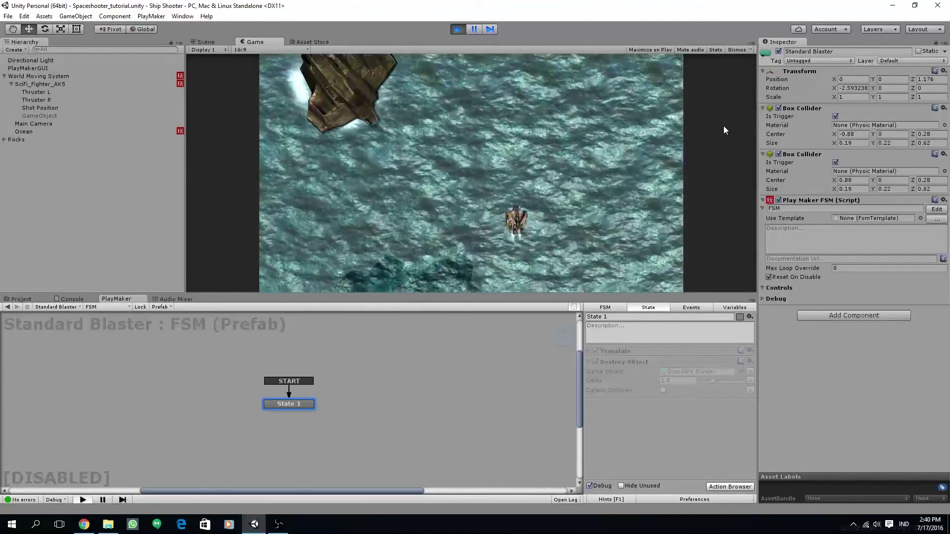
key("Left")
key("Down")
key("Left")
key("space")
key("space")
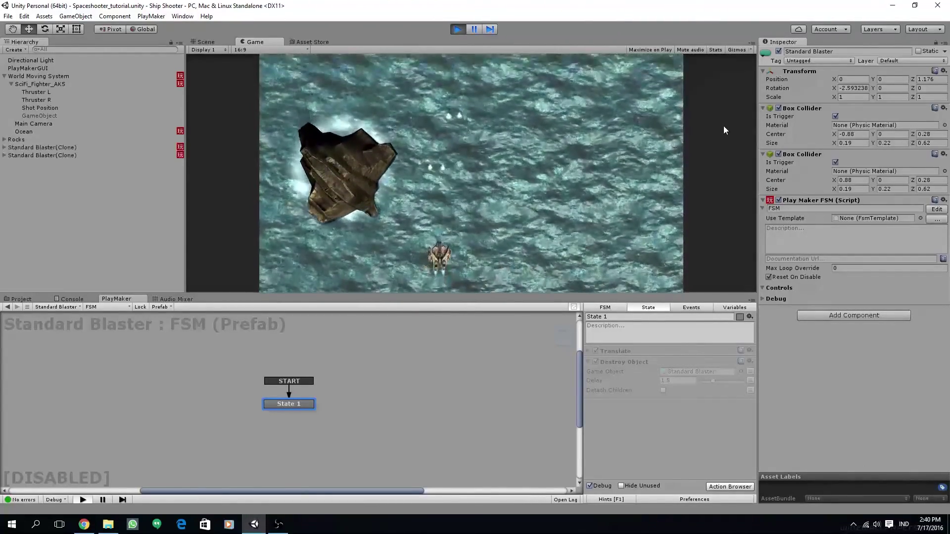
key("Right")
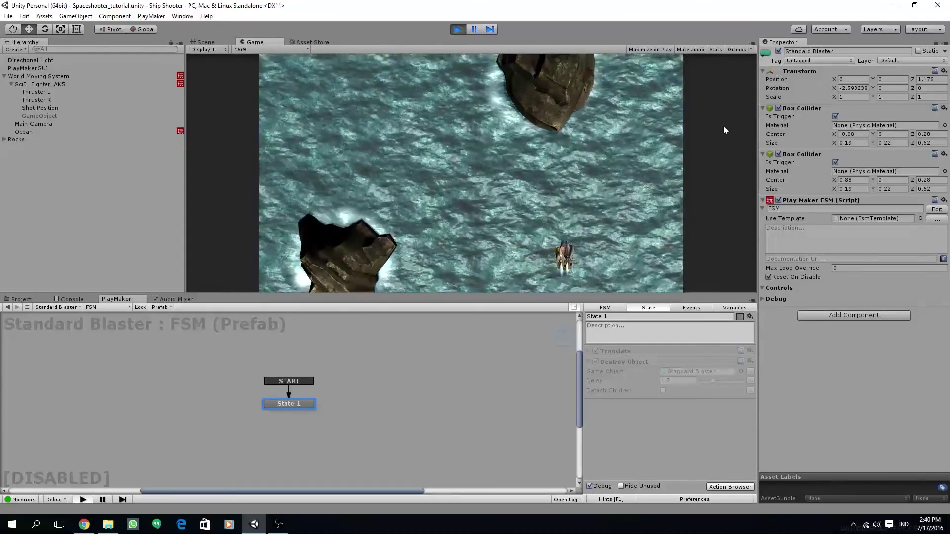